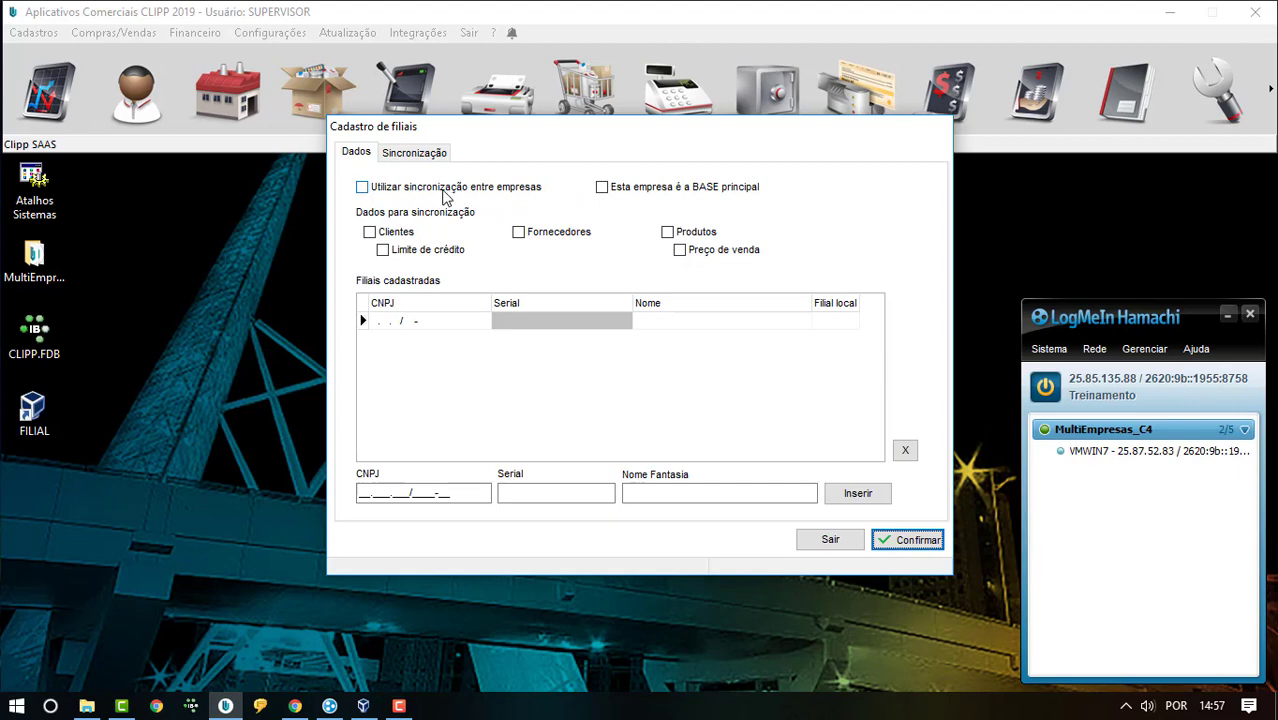
- Tick 'Utilizar sincronização entre empresas' in Cadastro de filiais
{"action": "left_click", "coordinate": [527, 195]}
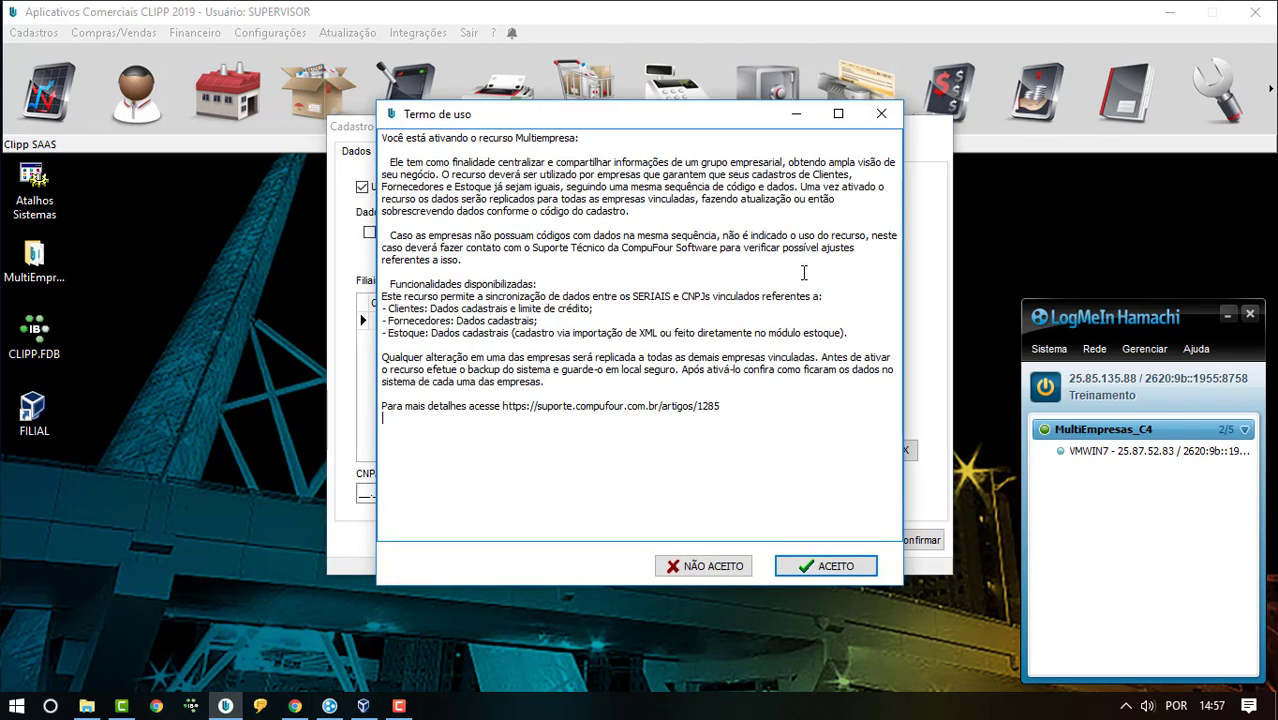
- Look over the support link in the Termo de uso, then accept it with ACEITO
{"action": "left_click", "coordinate": [552, 420]}
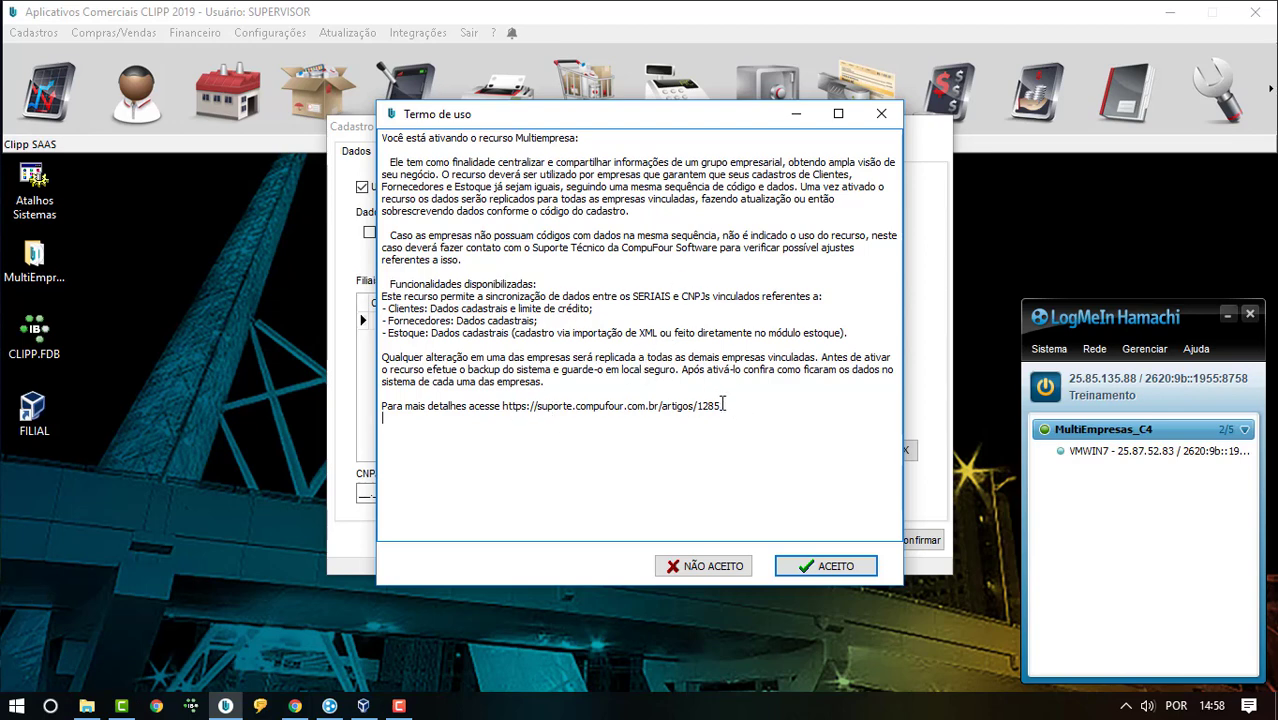
{"action": "left_click_drag", "start_coordinate": [722, 405], "coordinate": [506, 403]}
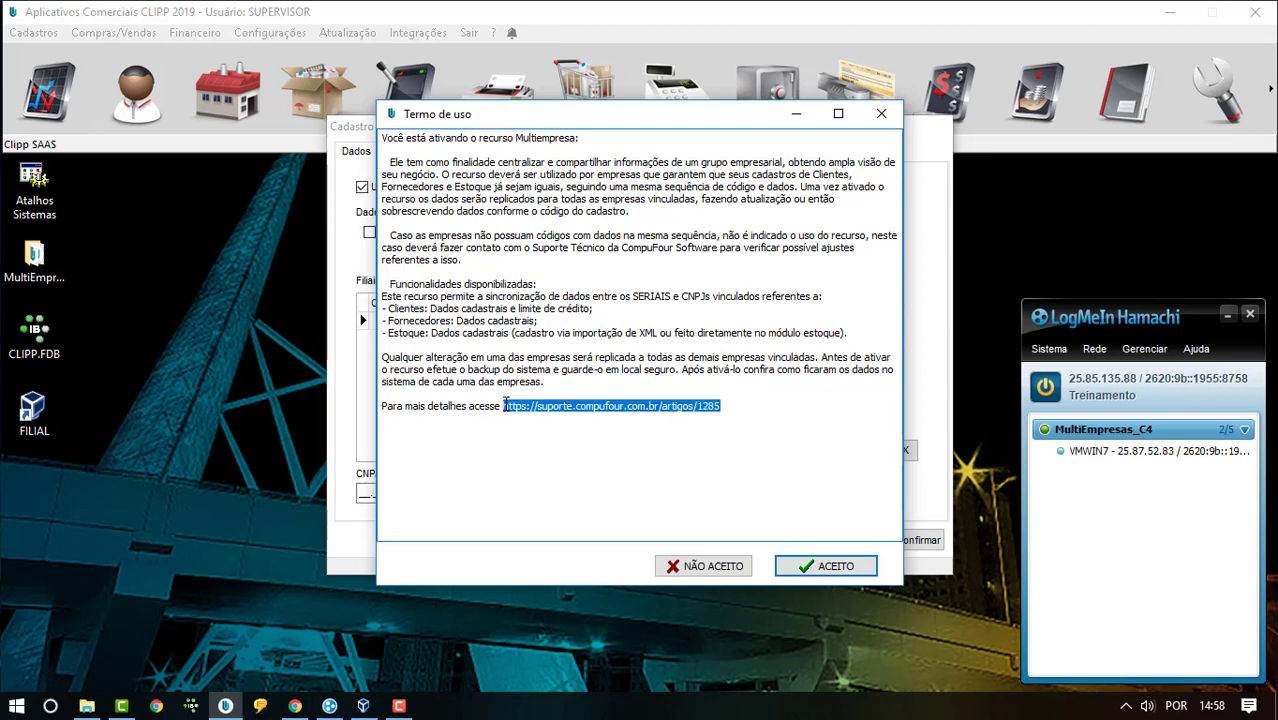
{"action": "left_click", "coordinate": [838, 408]}
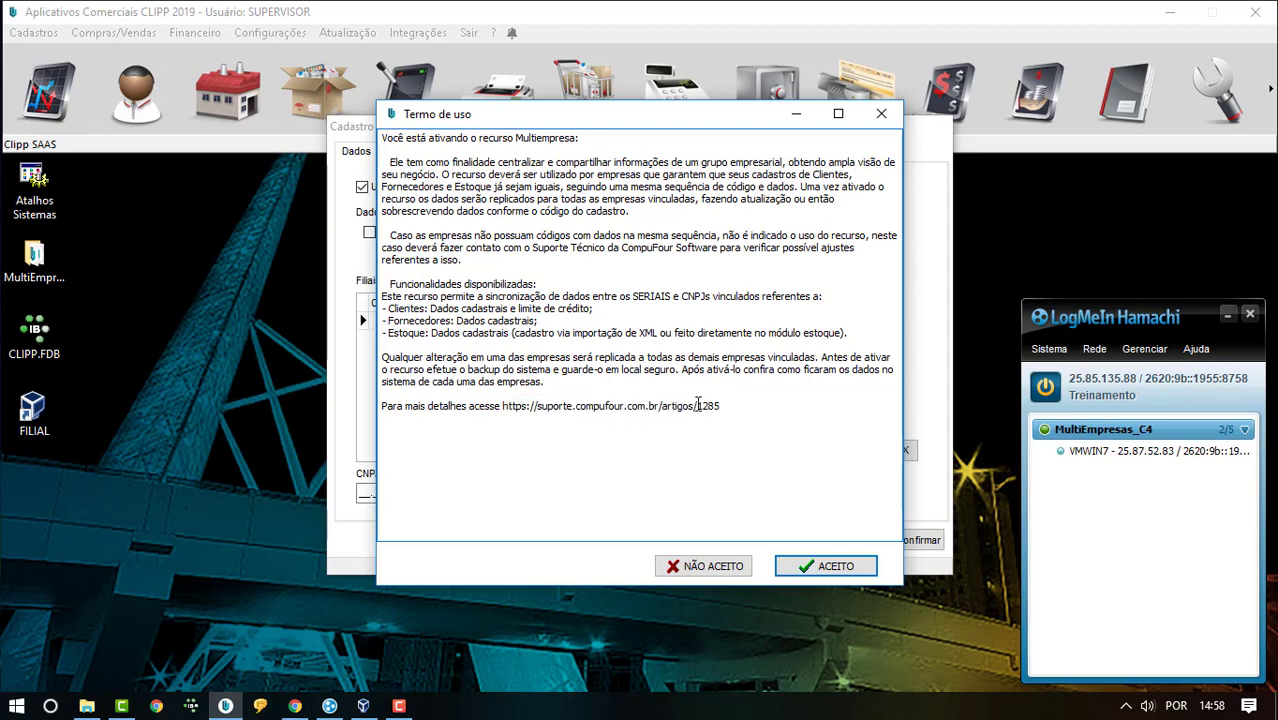
{"action": "left_click", "coordinate": [836, 568]}
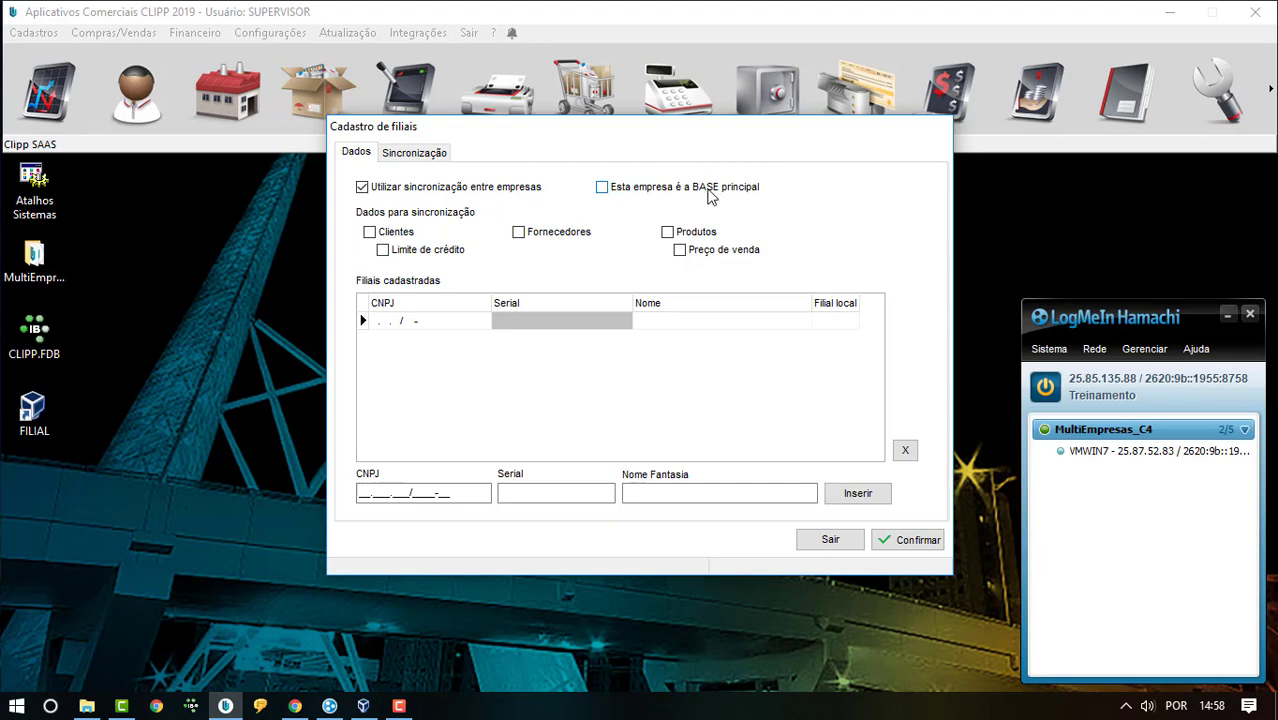
- Tick 'Esta empresa é a BASE principal' in the Dados tab
{"action": "left_click", "coordinate": [709, 196]}
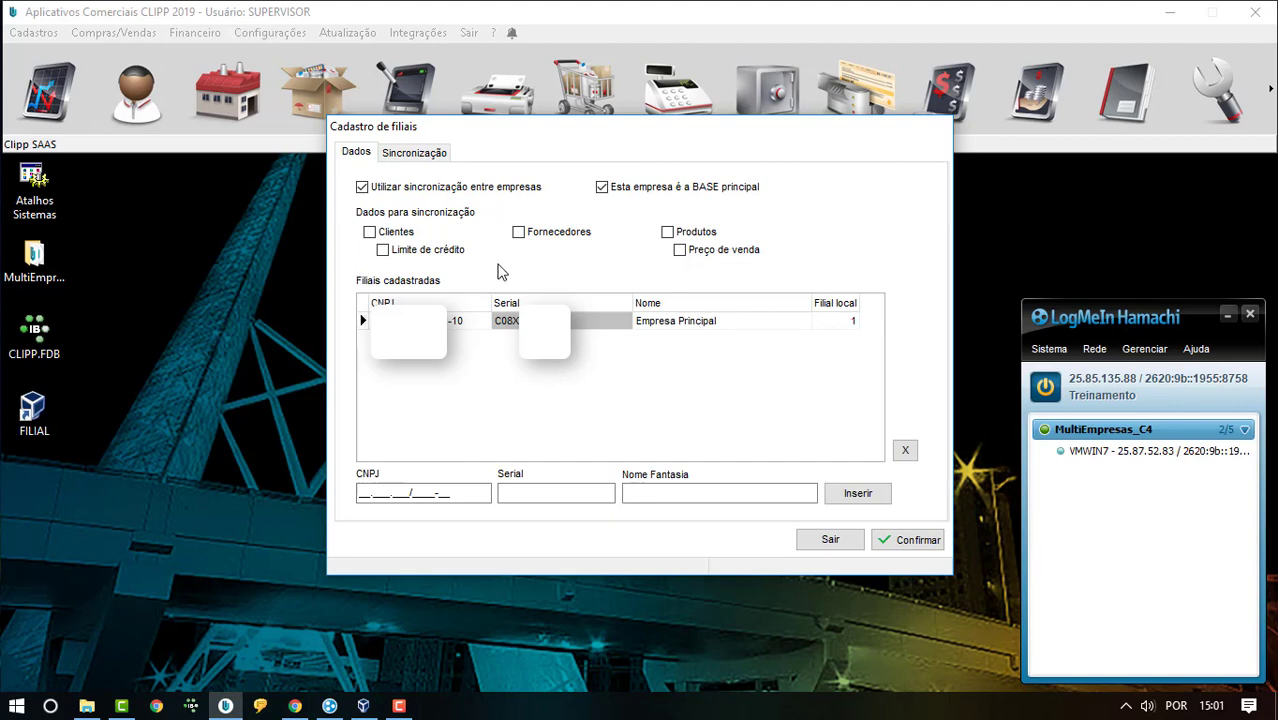
- Tick Clientes, Limite de crédito, Fornecedores, Produtos and Preço de venda for synchronization
{"action": "left_click", "coordinate": [397, 233]}
{"action": "left_click", "coordinate": [446, 257]}
{"action": "left_click", "coordinate": [520, 236]}
{"action": "left_click", "coordinate": [669, 234]}
{"action": "left_click", "coordinate": [680, 251]}
- Insert branch 'FILIAL' with its CNPJ and serial, then confirm the branch settings
{"action": "left_click", "coordinate": [361, 493]}
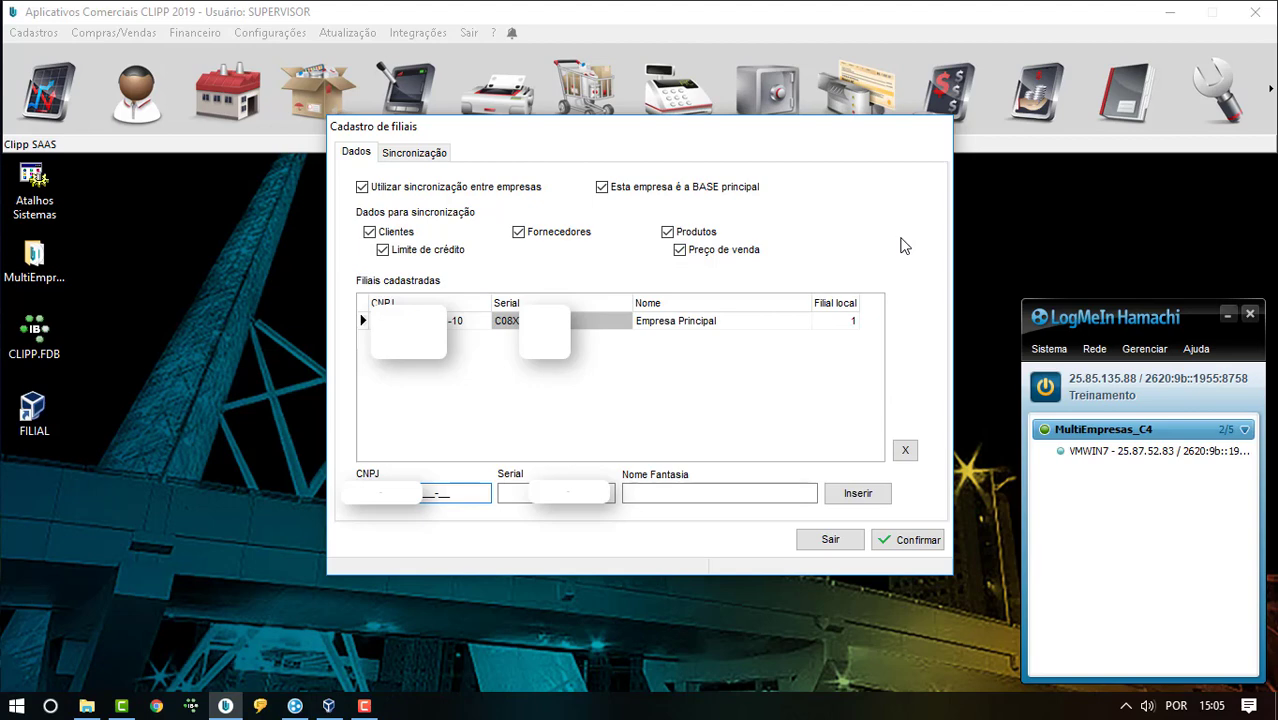
{"action": "type", "text": "0170"}
{"action": "key", "text": "Tab"}
{"action": "type", "text": "C08XF"}
{"action": "key", "text": "Tab"}
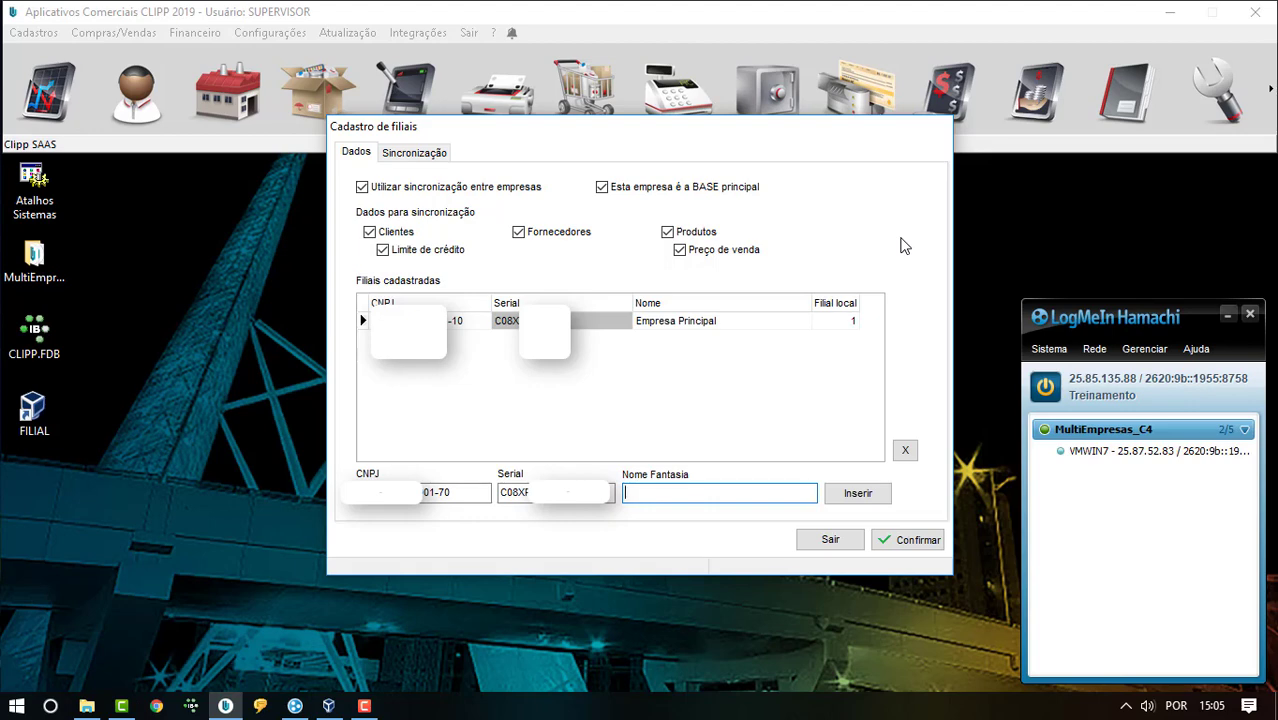
{"action": "type", "text": "FILIAL"}
{"action": "left_click", "coordinate": [858, 499]}
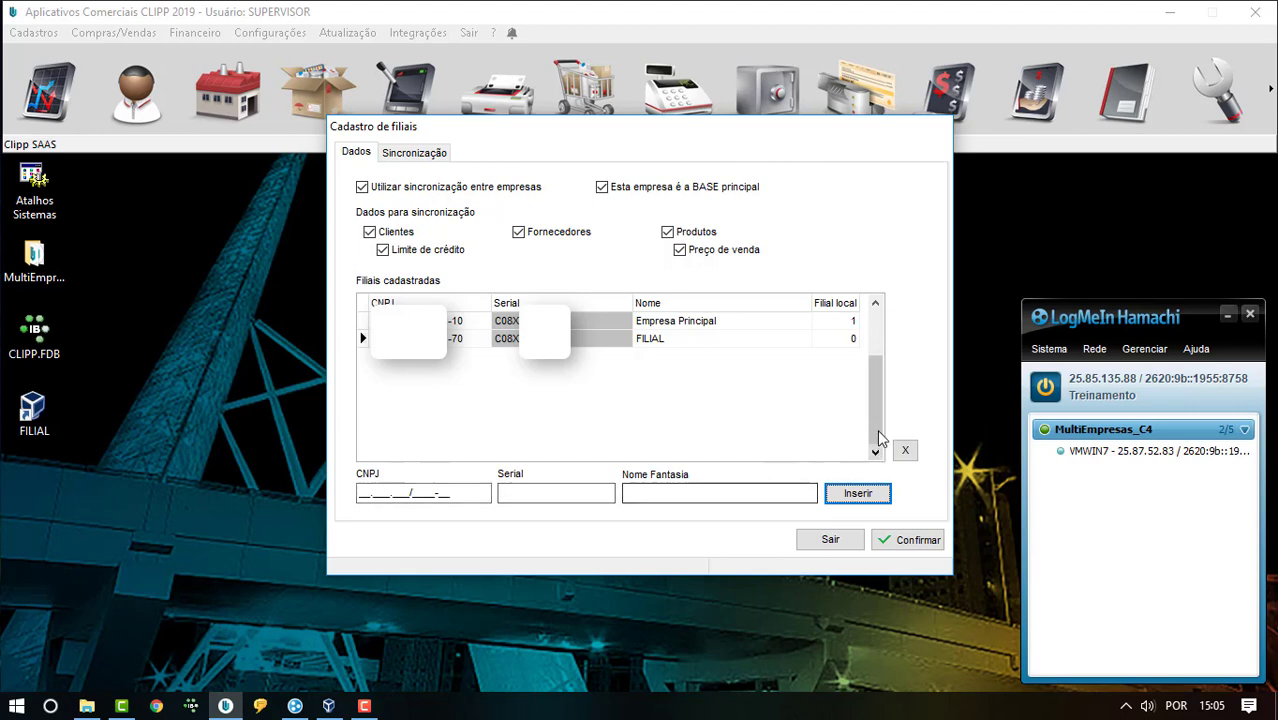
{"action": "left_click", "coordinate": [912, 544]}
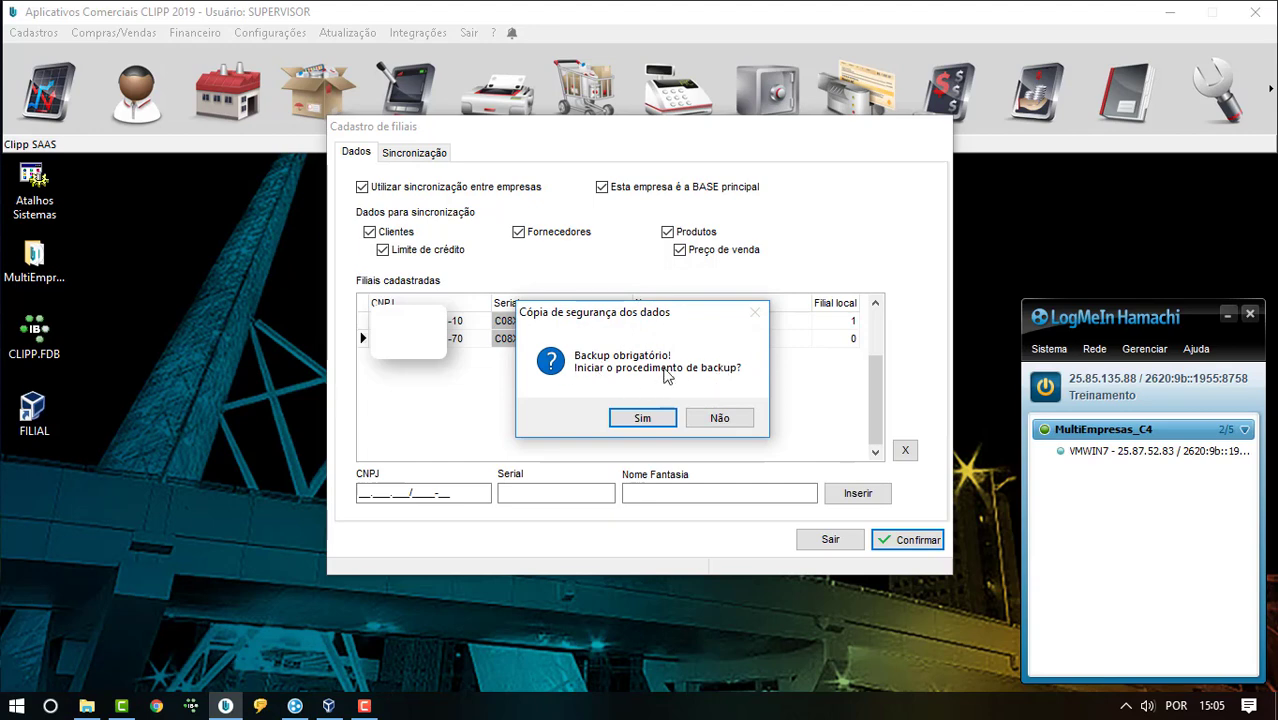
- Run the mandatory backup and acknowledge 'Backup executado com sucesso'
{"action": "left_click", "coordinate": [644, 419]}
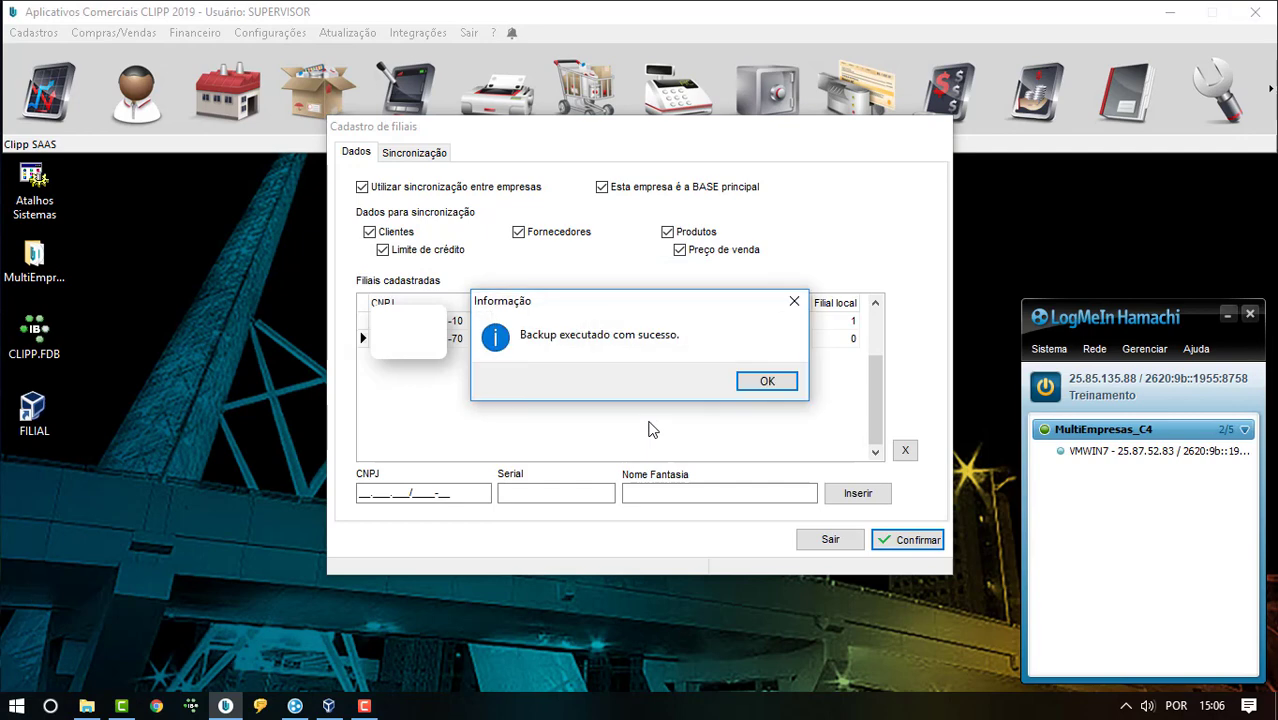
{"action": "left_click", "coordinate": [776, 381]}
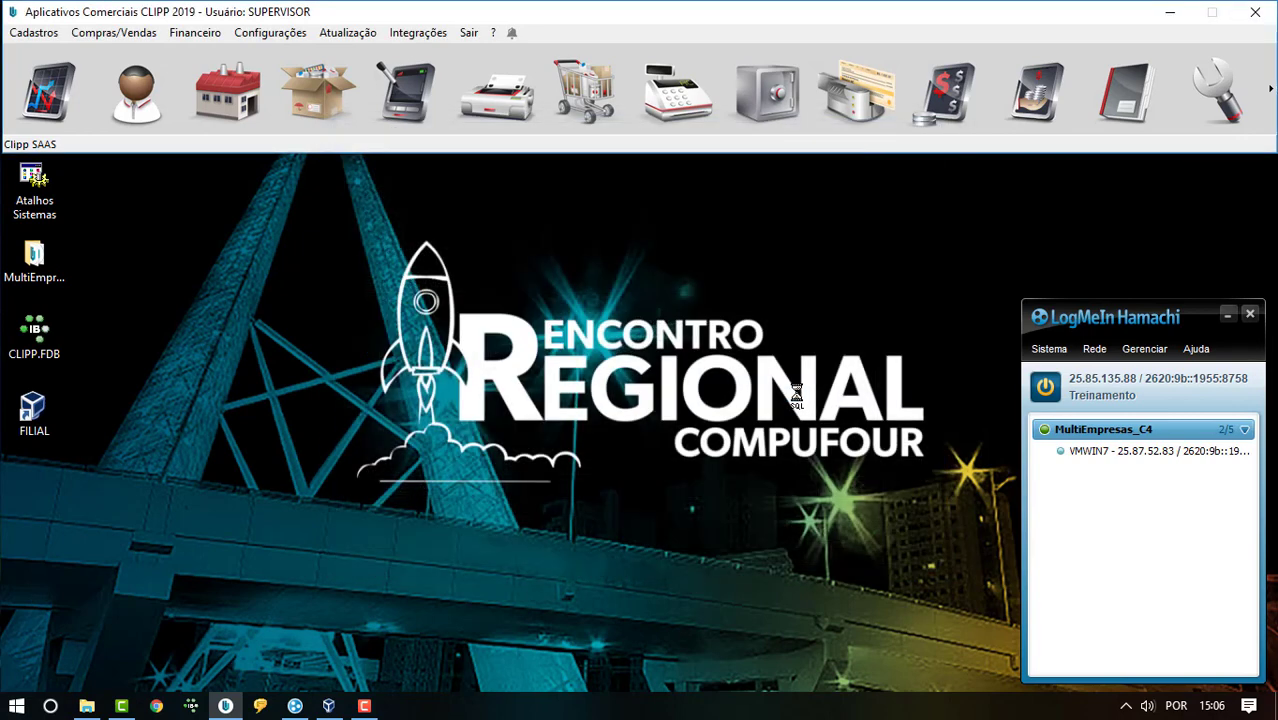
- Reopen Cadastro de filiais via Configurações > ClippEmpresas
{"action": "left_click", "coordinate": [264, 32]}
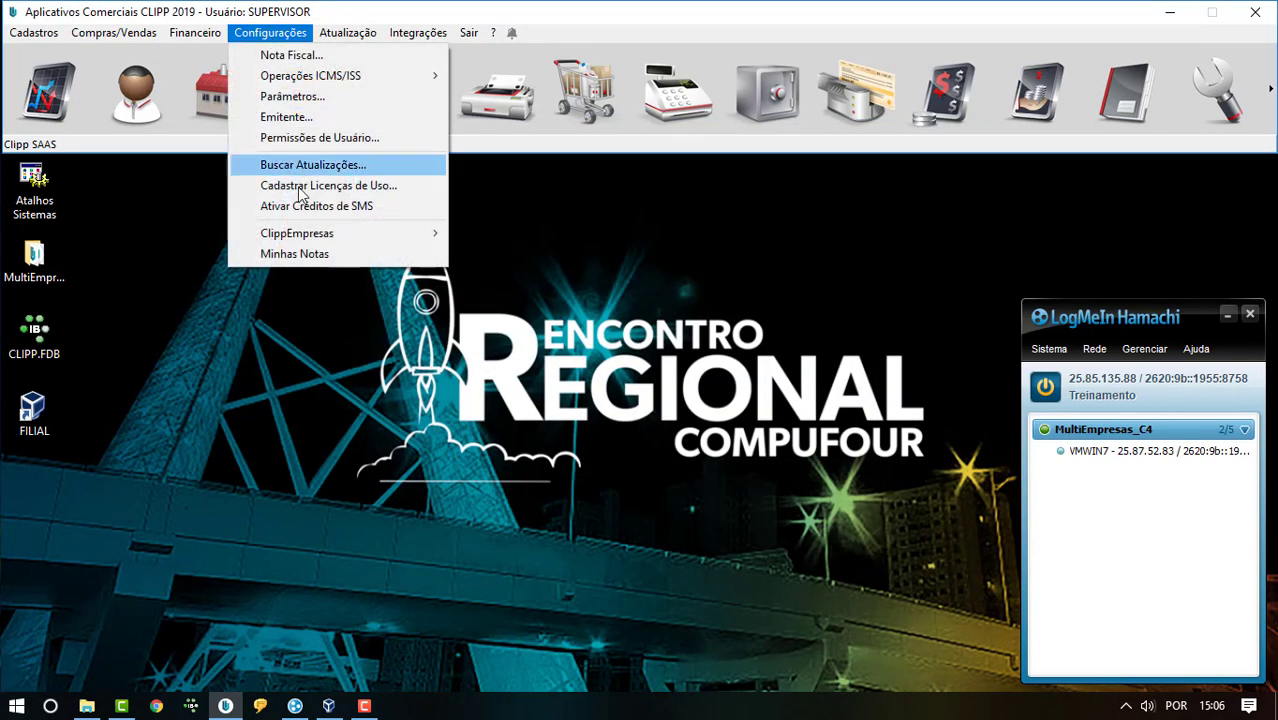
{"action": "mouse_move", "coordinate": [334, 236]}
{"action": "left_click", "coordinate": [502, 235]}
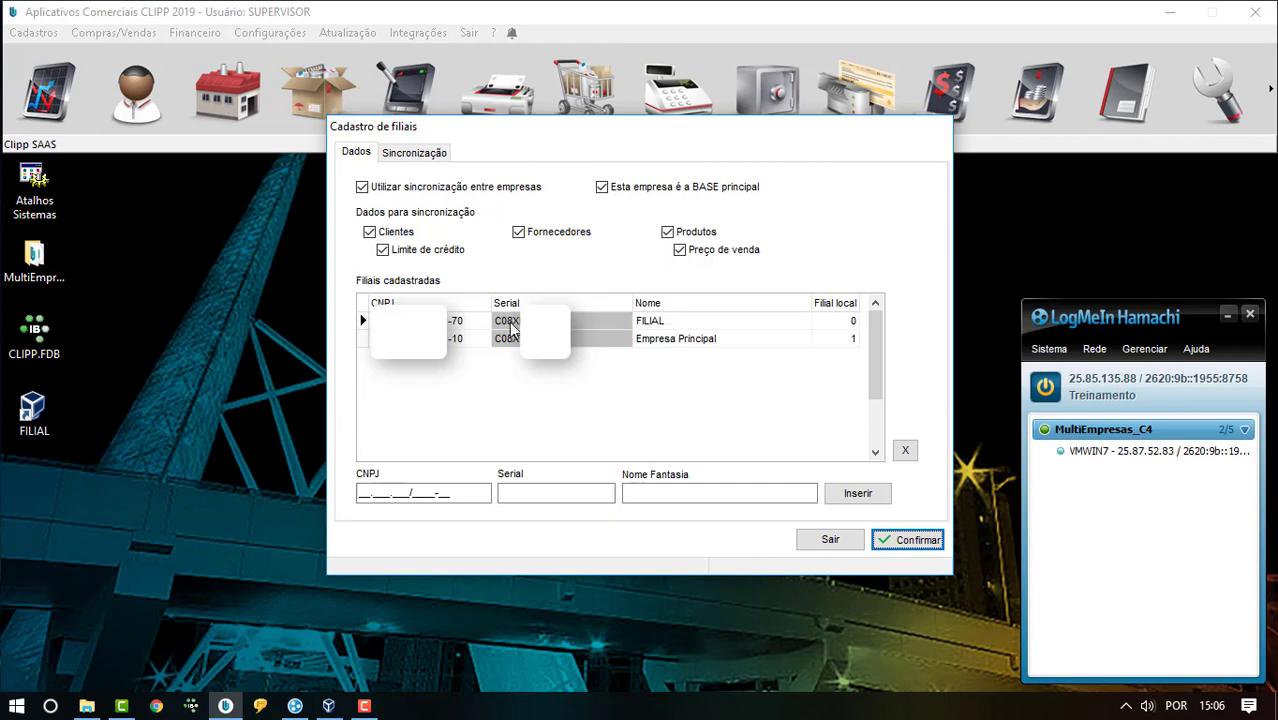
- Under Sincronização, force synchronization of Clientes, Fornecedores and Produtos
{"action": "left_click", "coordinate": [421, 163]}
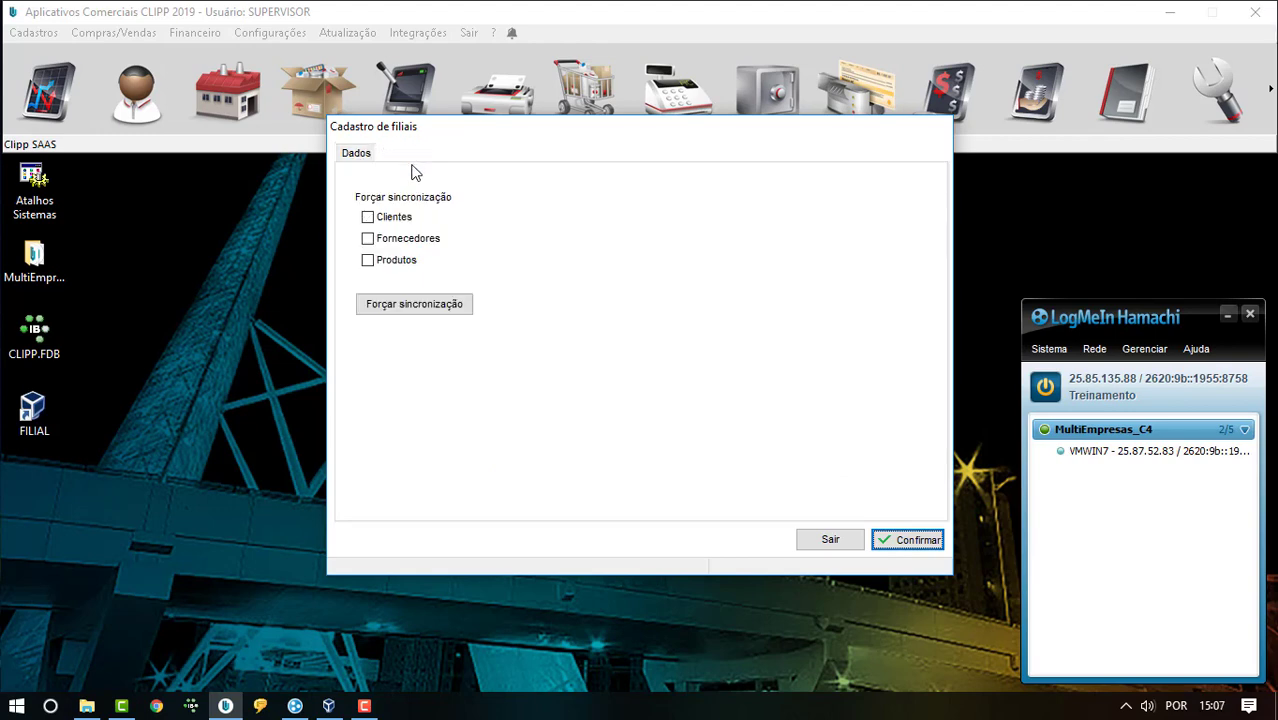
{"action": "left_click", "coordinate": [406, 220]}
{"action": "left_click", "coordinate": [402, 240]}
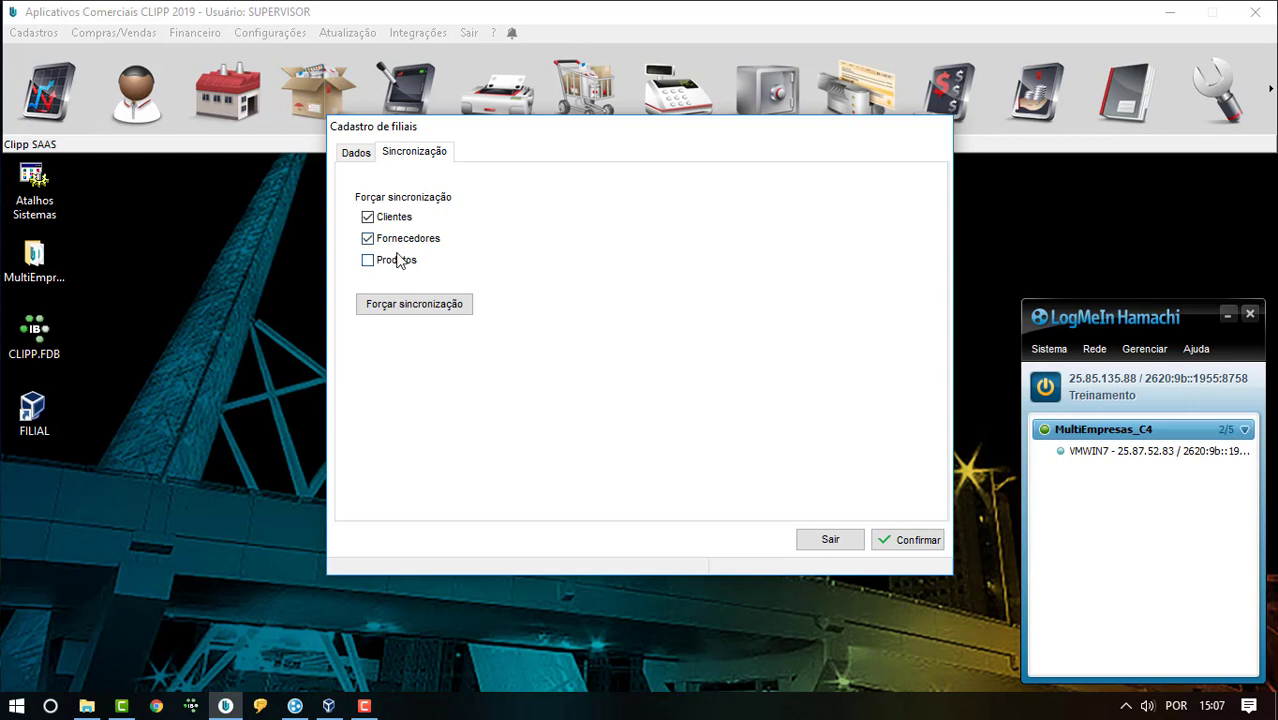
{"action": "left_click", "coordinate": [400, 262]}
- Clear the forced synchronization of clients, suppliers and products, returning to Dados
{"action": "left_click", "coordinate": [367, 217]}
{"action": "left_click", "coordinate": [367, 238]}
{"action": "left_click", "coordinate": [367, 260]}
{"action": "left_click", "coordinate": [357, 155]}
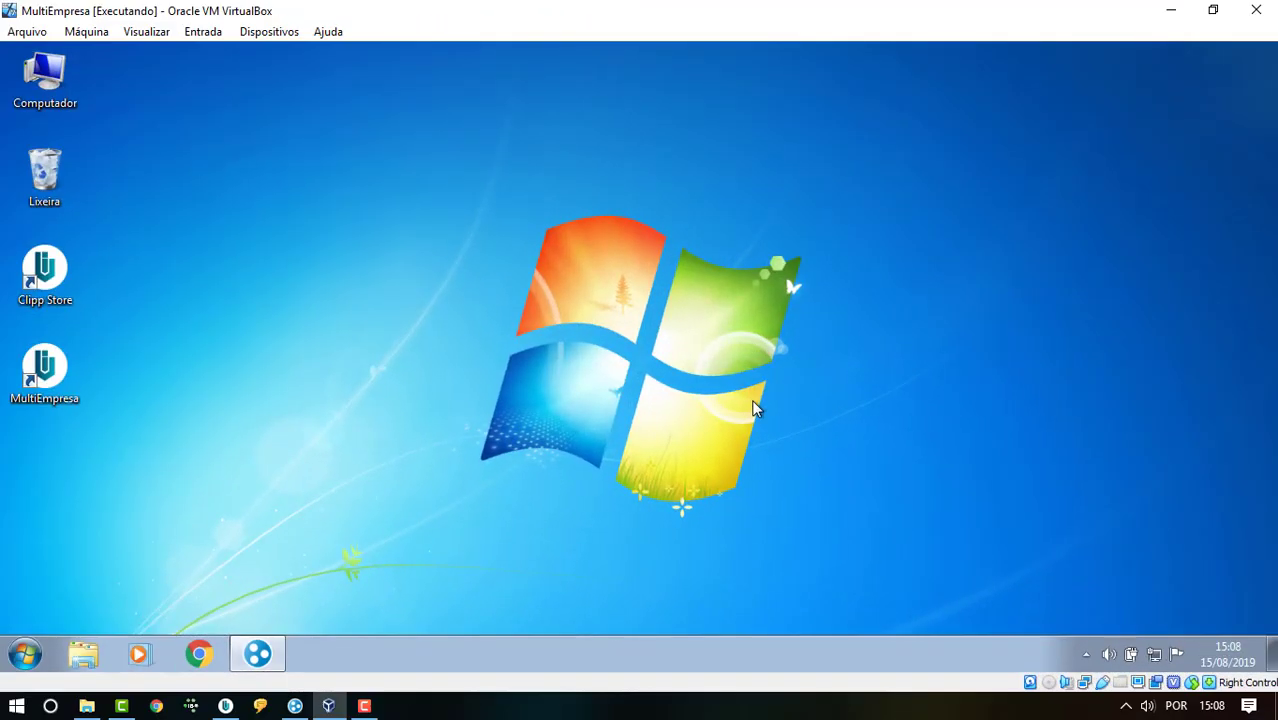
- Launch Clipp Store in the VM, log in, and open Cadastro de filiais
{"action": "double_click", "coordinate": [50, 276]}
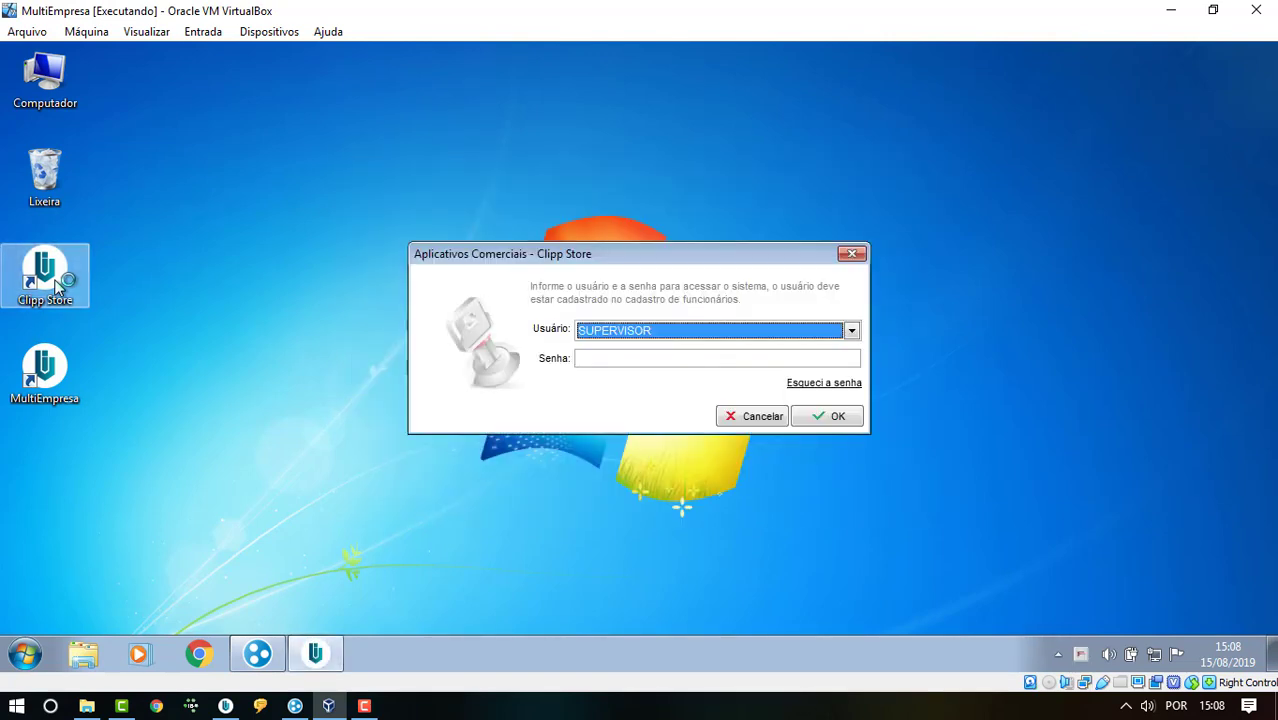
{"action": "key", "text": "Tab"}
{"action": "key", "text": "Return"}
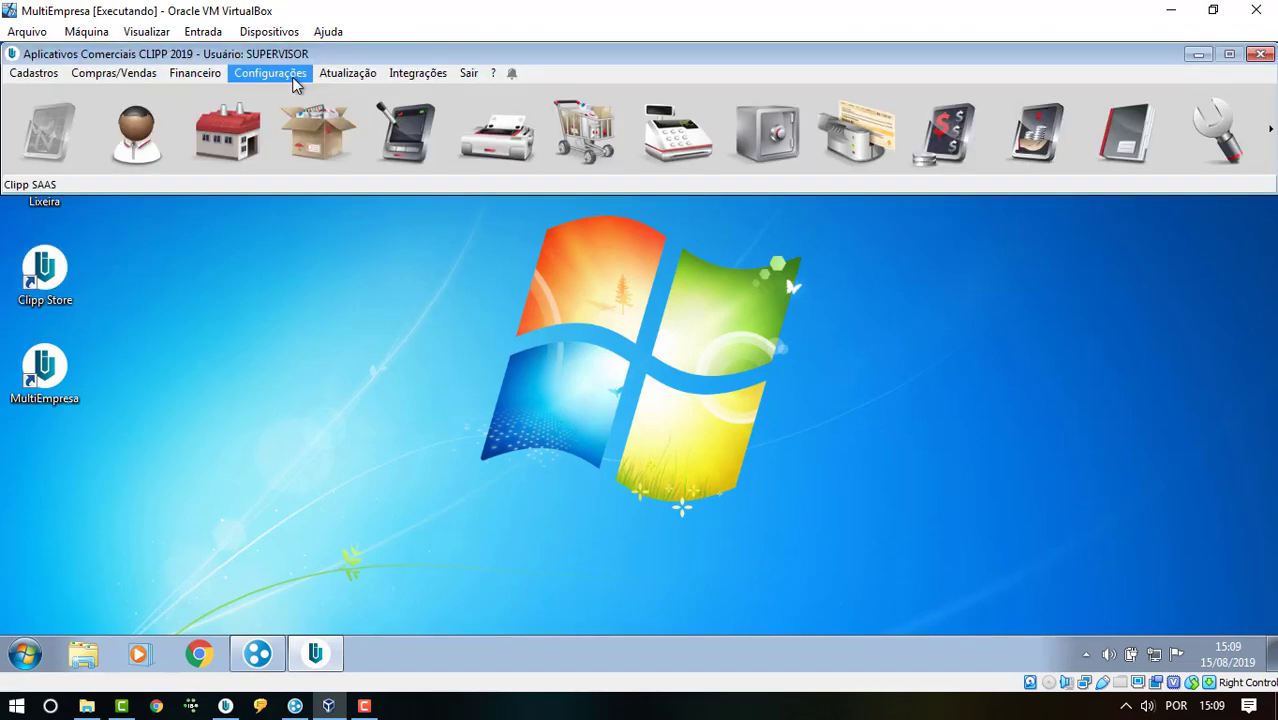
{"action": "left_click", "coordinate": [294, 80]}
{"action": "mouse_move", "coordinate": [328, 276]}
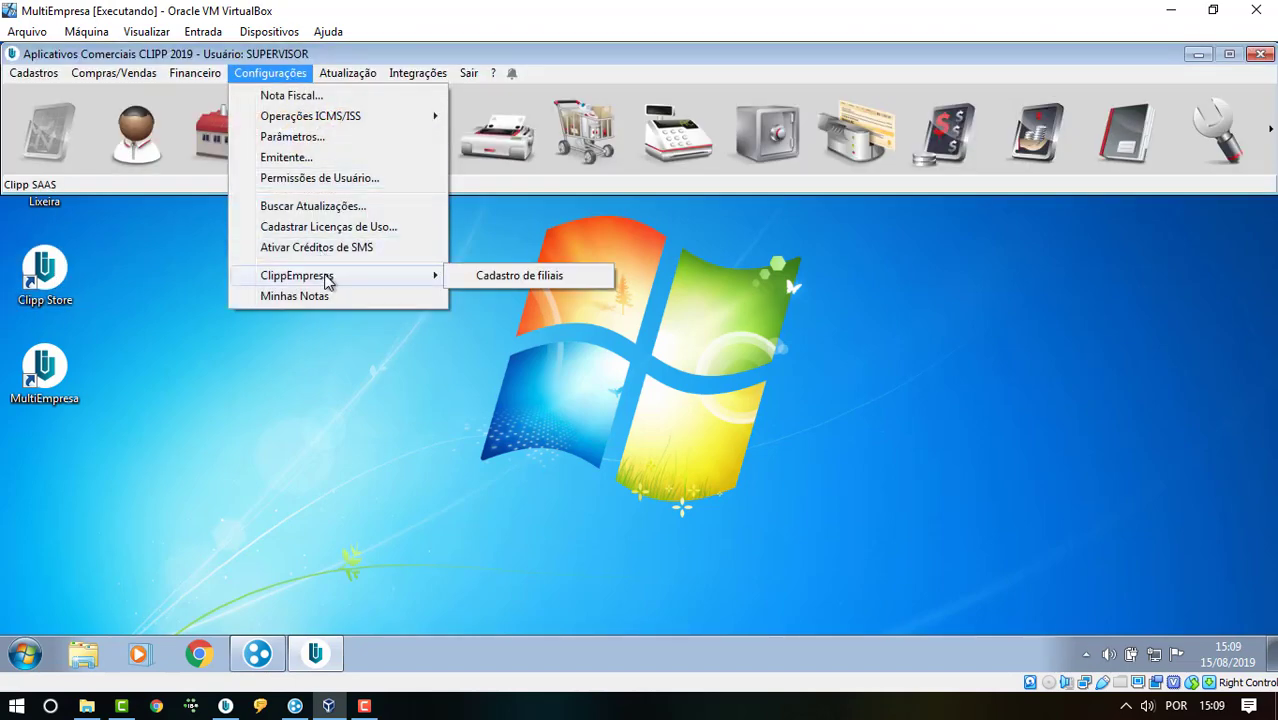
{"action": "left_click", "coordinate": [527, 275]}
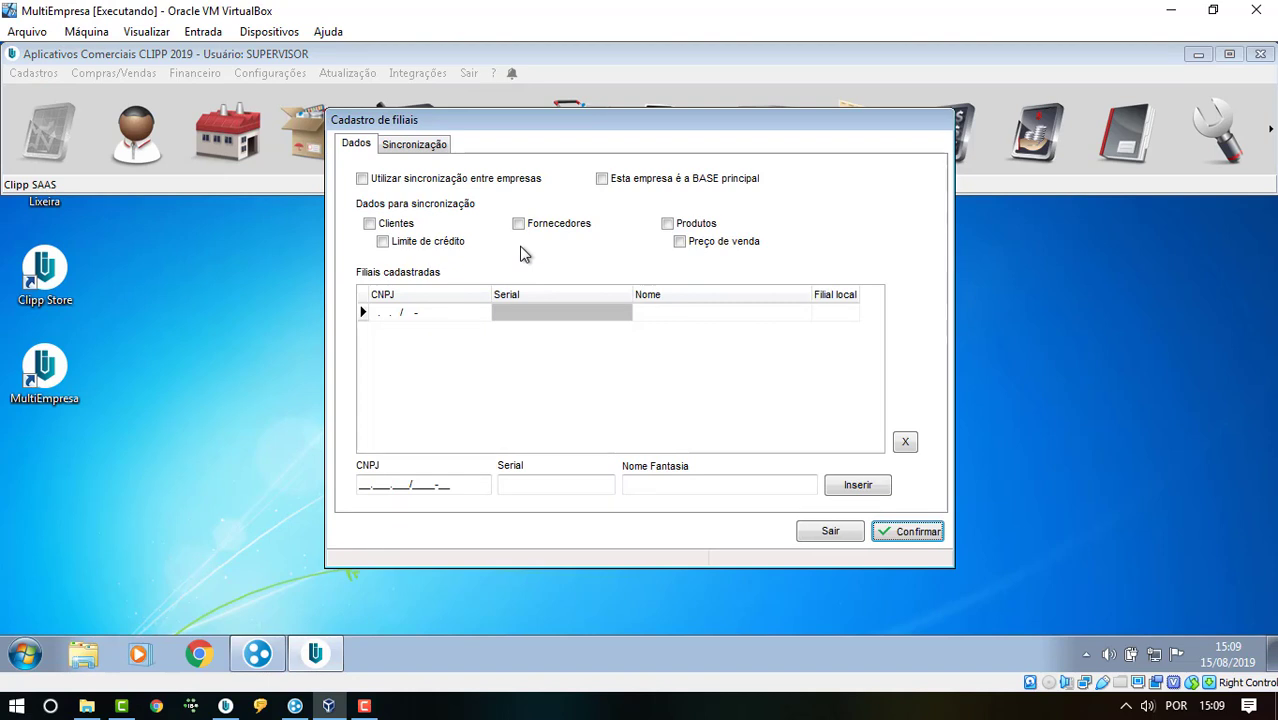
- Tick 'Utilizar sincronização entre empresas' on the VM and accept the Termo de uso
{"action": "left_click", "coordinate": [417, 185]}
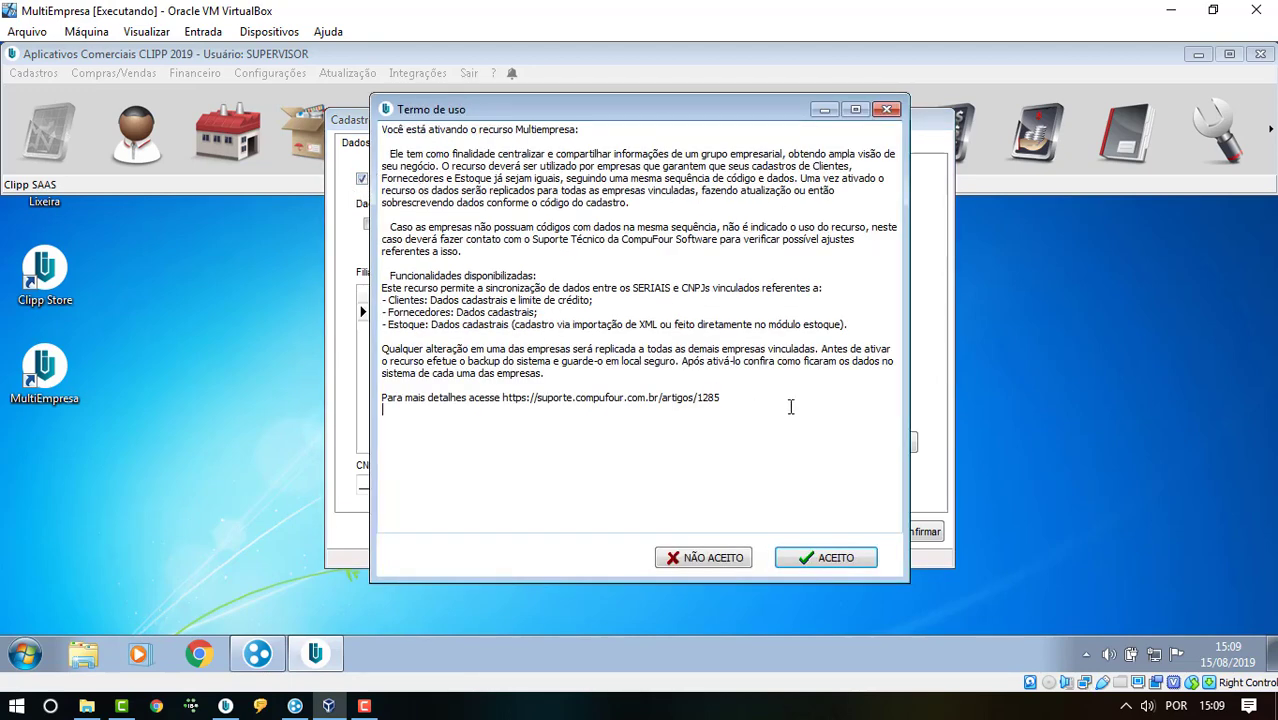
{"action": "left_click", "coordinate": [835, 560]}
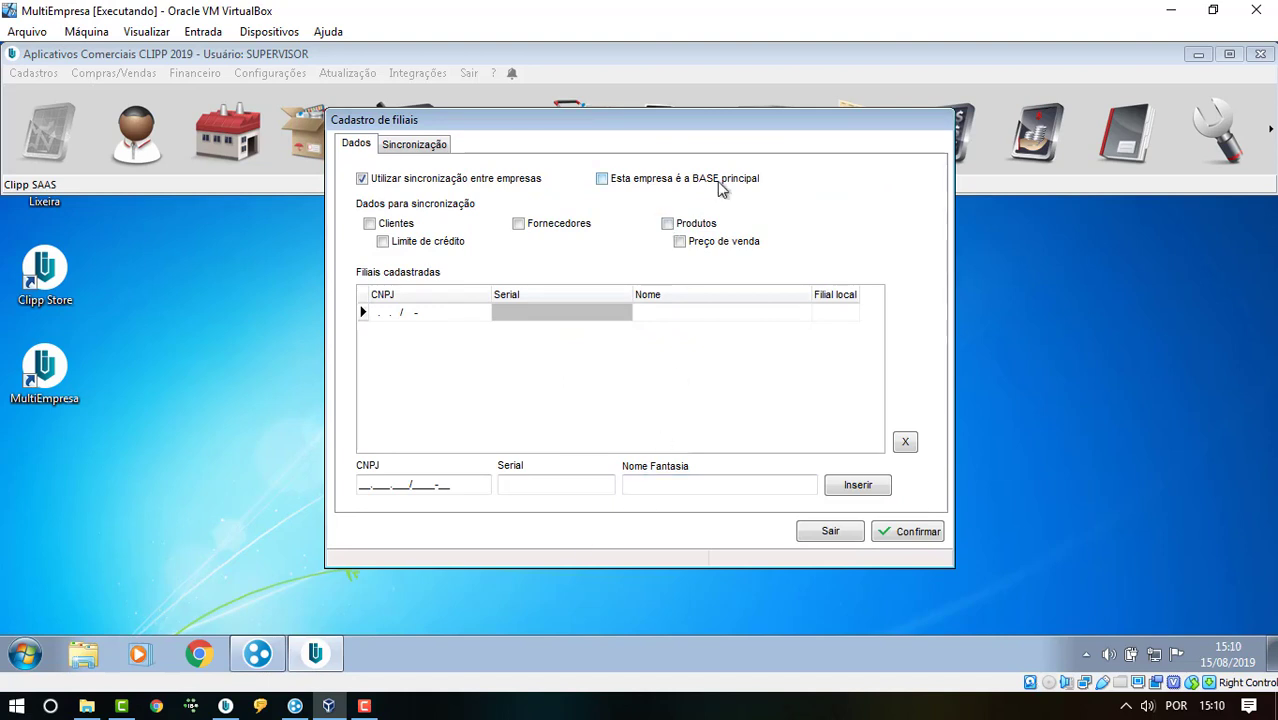
- Tick Clientes, Limite de crédito, Fornecedores, Produtos and Preço de venda for sync
{"action": "left_click", "coordinate": [398, 228]}
{"action": "left_click", "coordinate": [404, 246]}
{"action": "left_click", "coordinate": [520, 228]}
{"action": "left_click", "coordinate": [669, 226]}
{"action": "left_click", "coordinate": [681, 243]}
- Insert branch 'FILIAL' with its pasted CNPJ and serial
{"action": "left_click", "coordinate": [423, 488]}
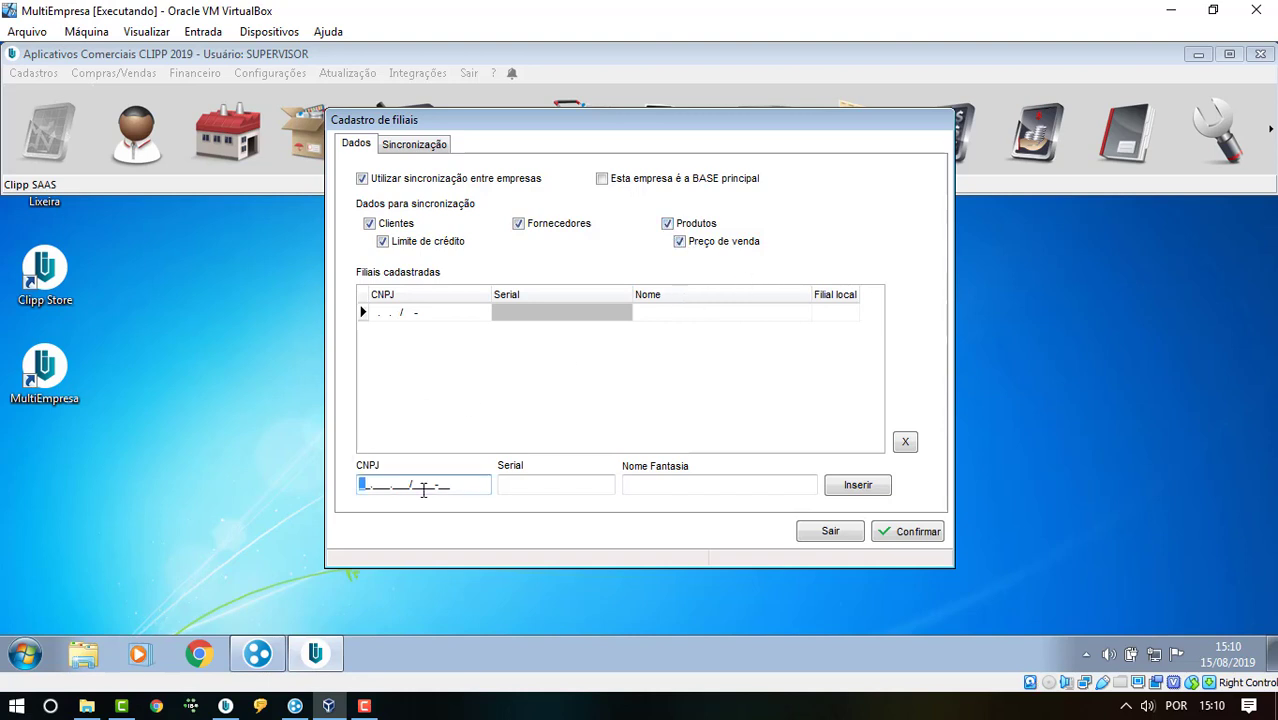
{"action": "key", "text": "ctrl+v"}
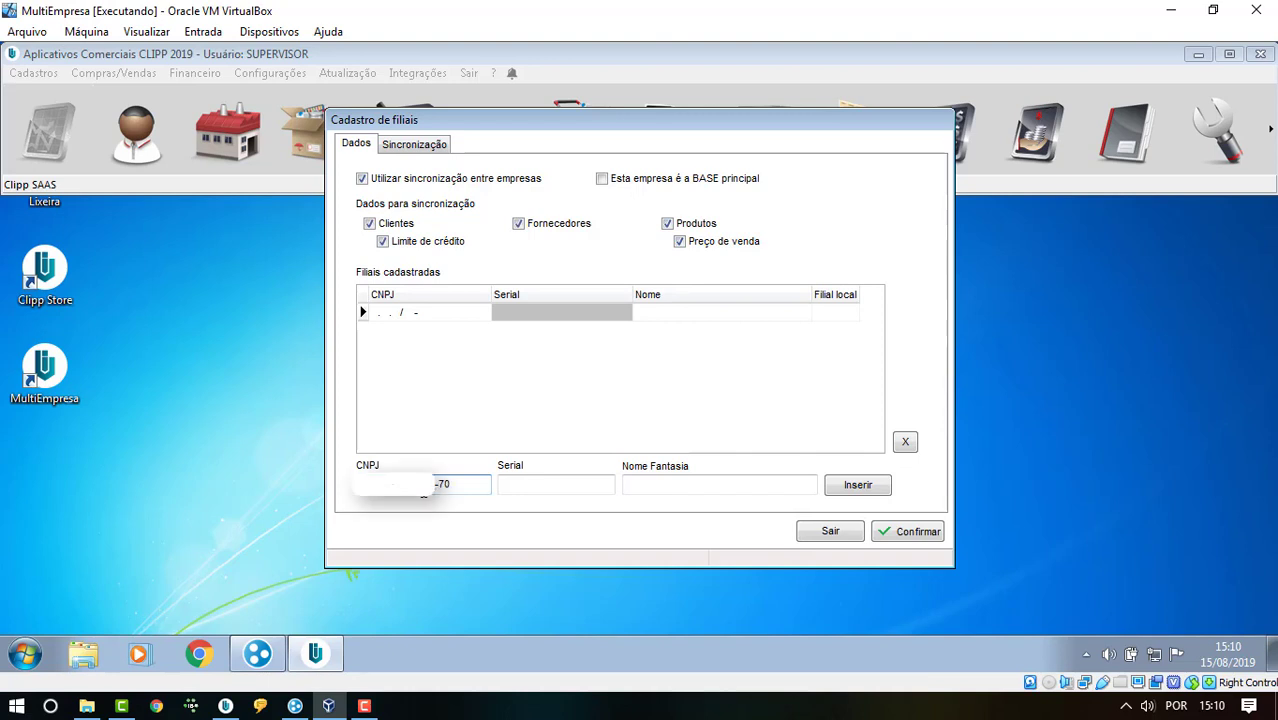
{"action": "key", "text": "Tab"}
{"action": "type", "text": "C08X"}
{"action": "key", "text": "Tab"}
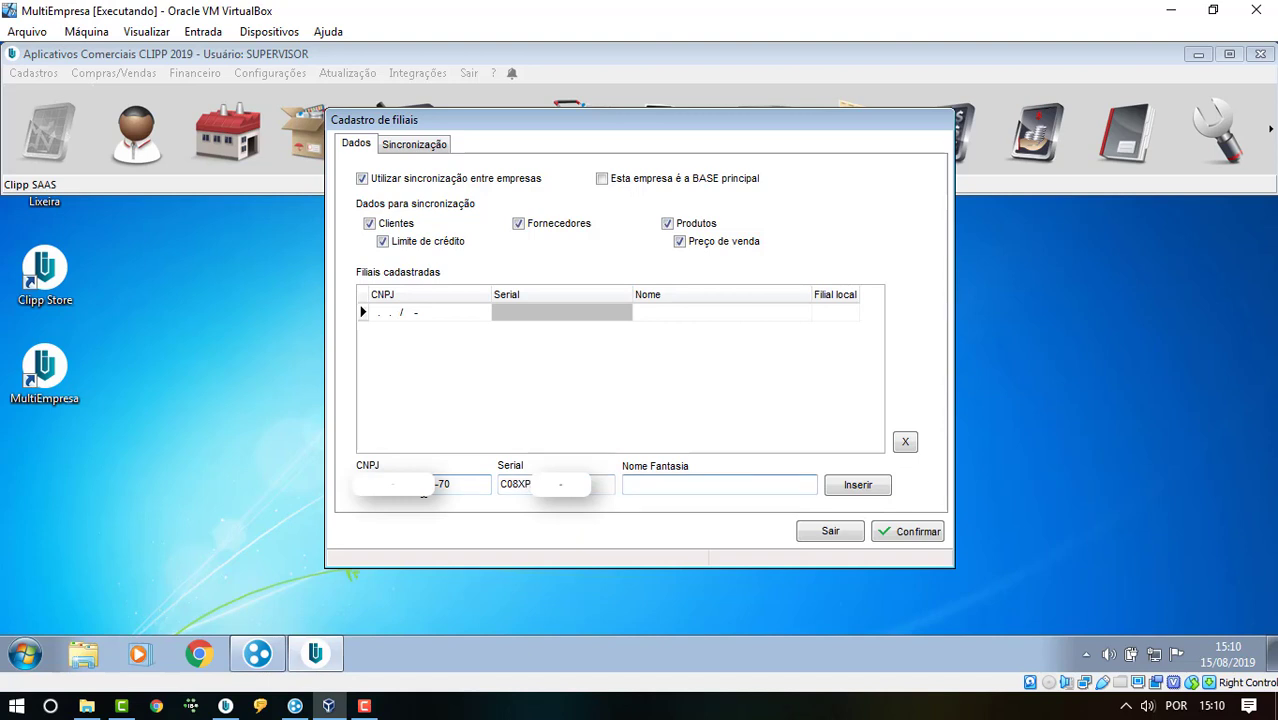
{"action": "type", "text": "FILIAL"}
{"action": "left_click", "coordinate": [852, 492]}
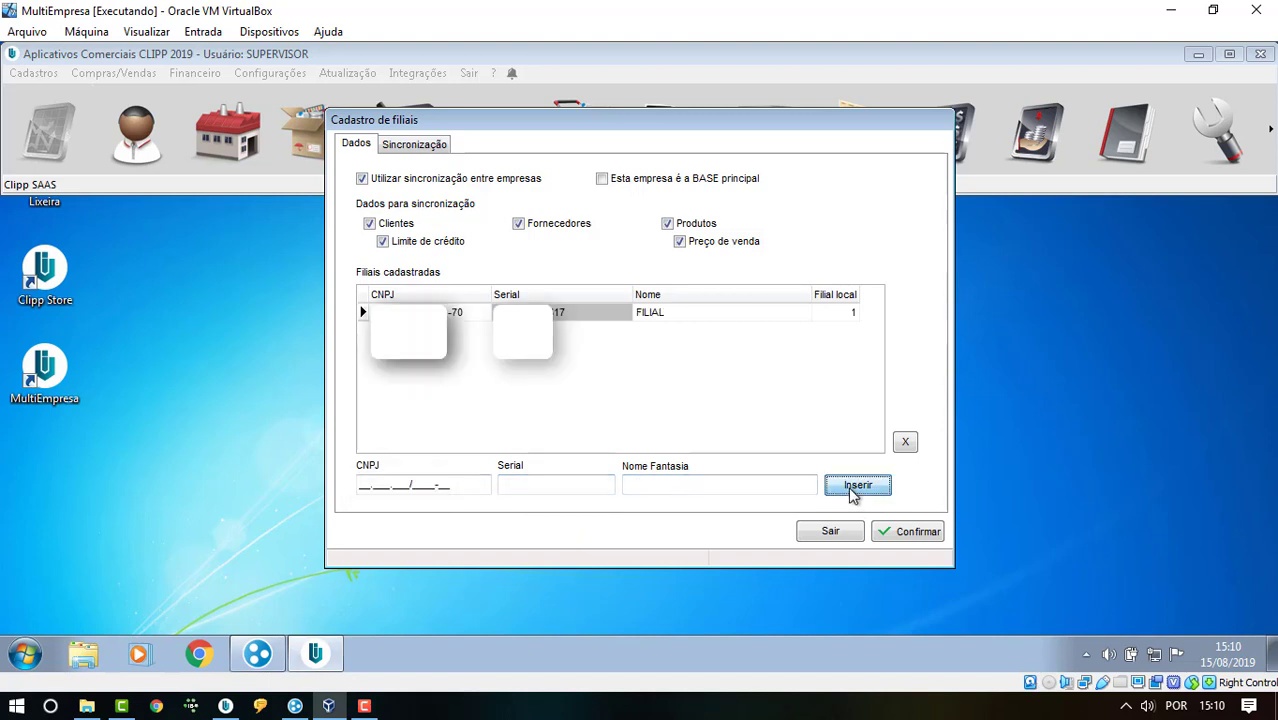
- Add a MATRIZ branch with the pasted CNPJ and its serial number to the registered branches
{"action": "left_click", "coordinate": [362, 488]}
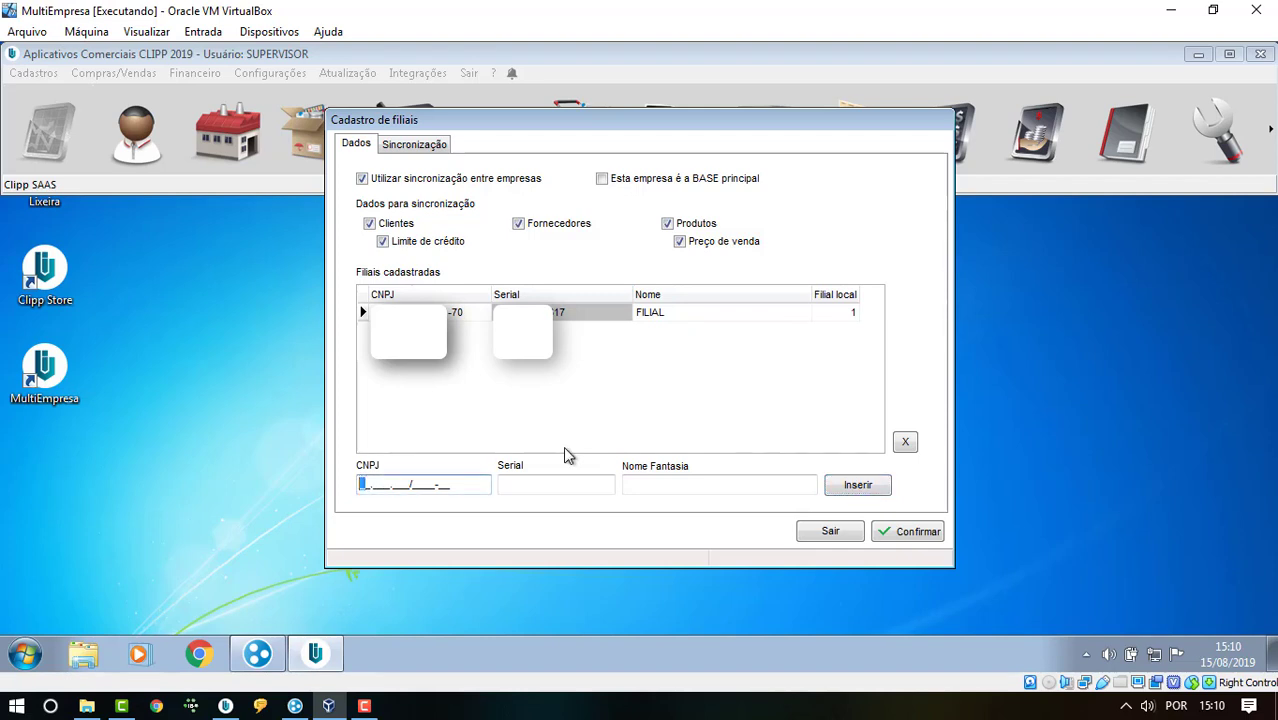
{"action": "key", "text": "ctrl+v"}
{"action": "key", "text": "Tab"}
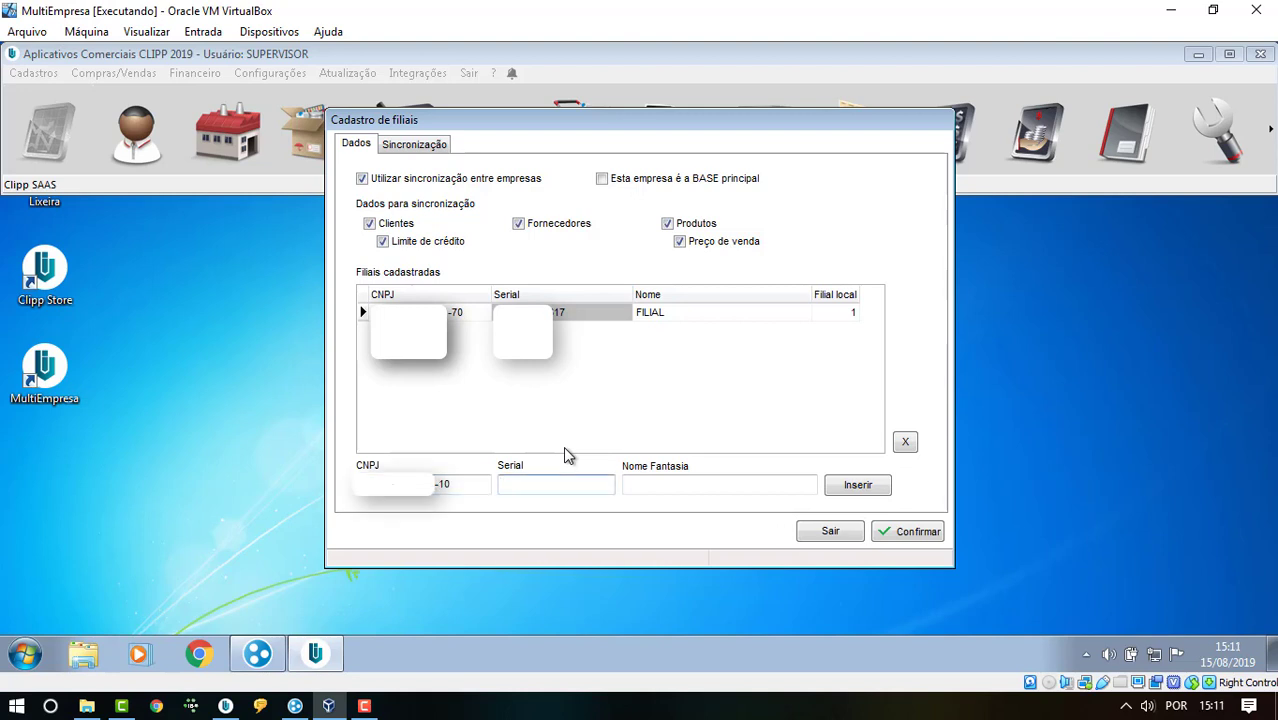
{"action": "type", "text": "C08XX"}
{"action": "key", "text": "Tab"}
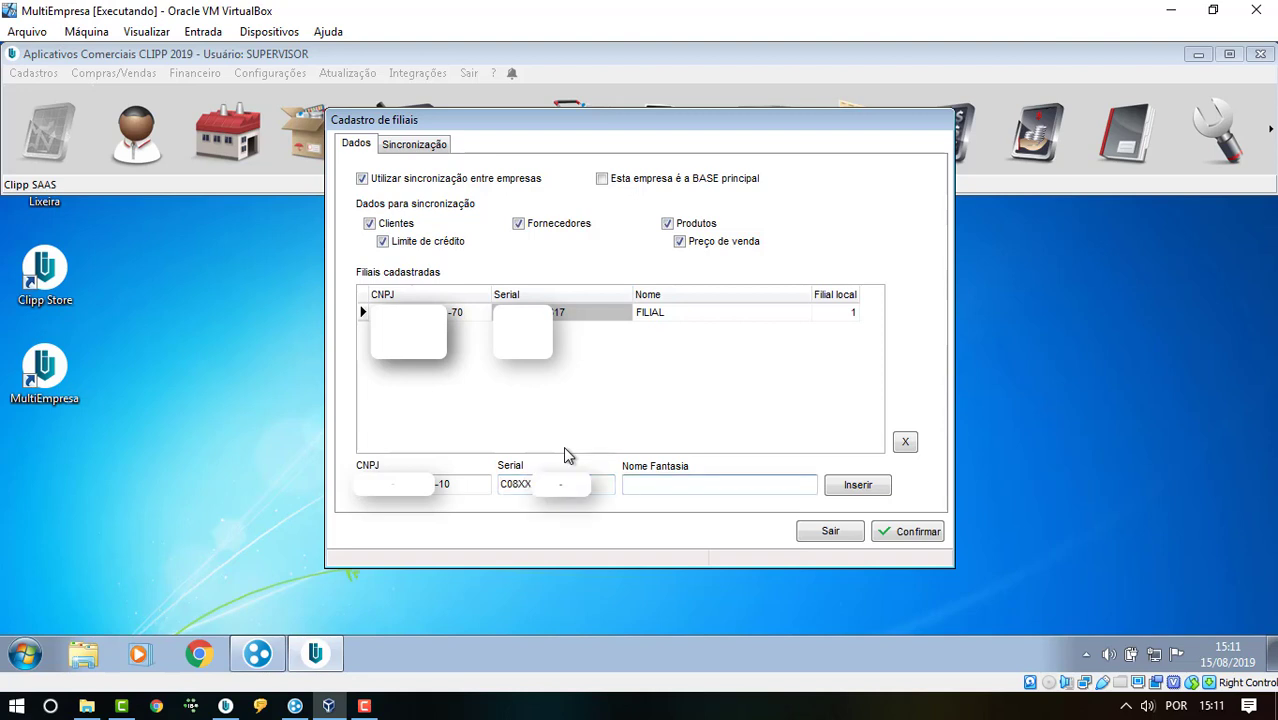
{"action": "type", "text": "MATRIZ"}
{"action": "left_click", "coordinate": [870, 488]}
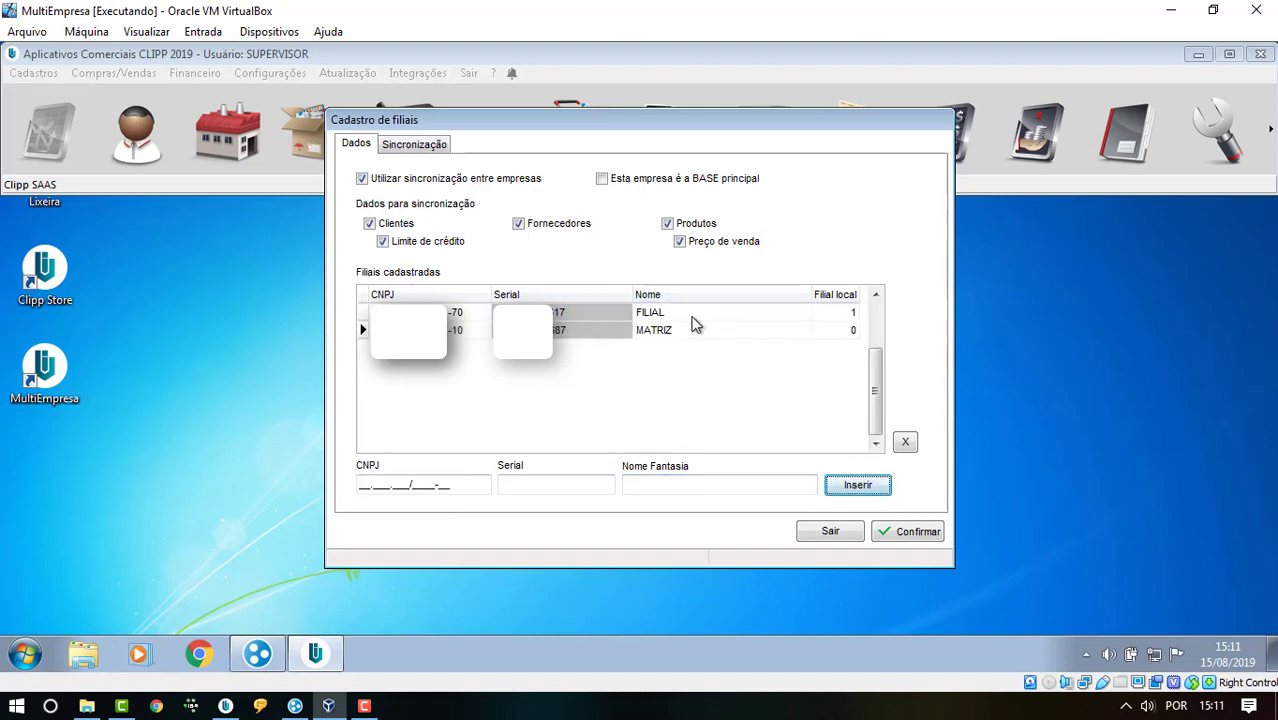
- Confirm the branch settings, agreeing to run the mandatory backup and acknowledging its success
{"action": "left_click", "coordinate": [926, 534]}
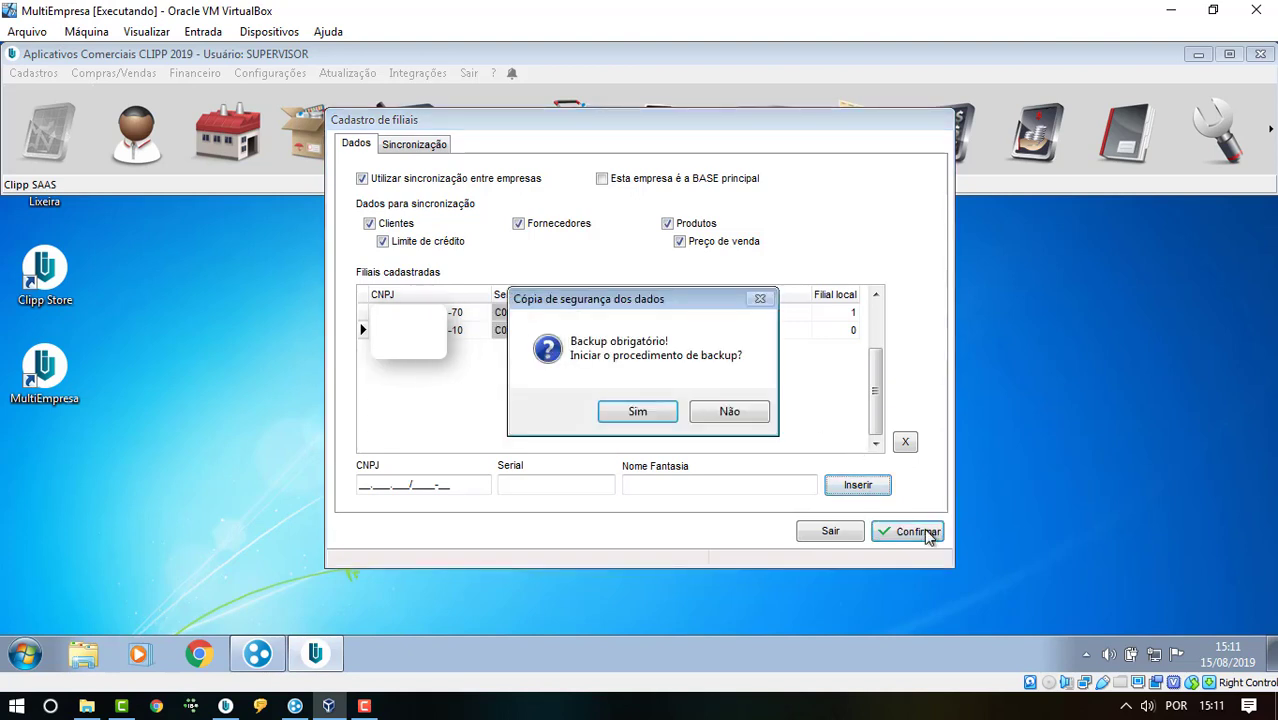
{"action": "left_click", "coordinate": [638, 414]}
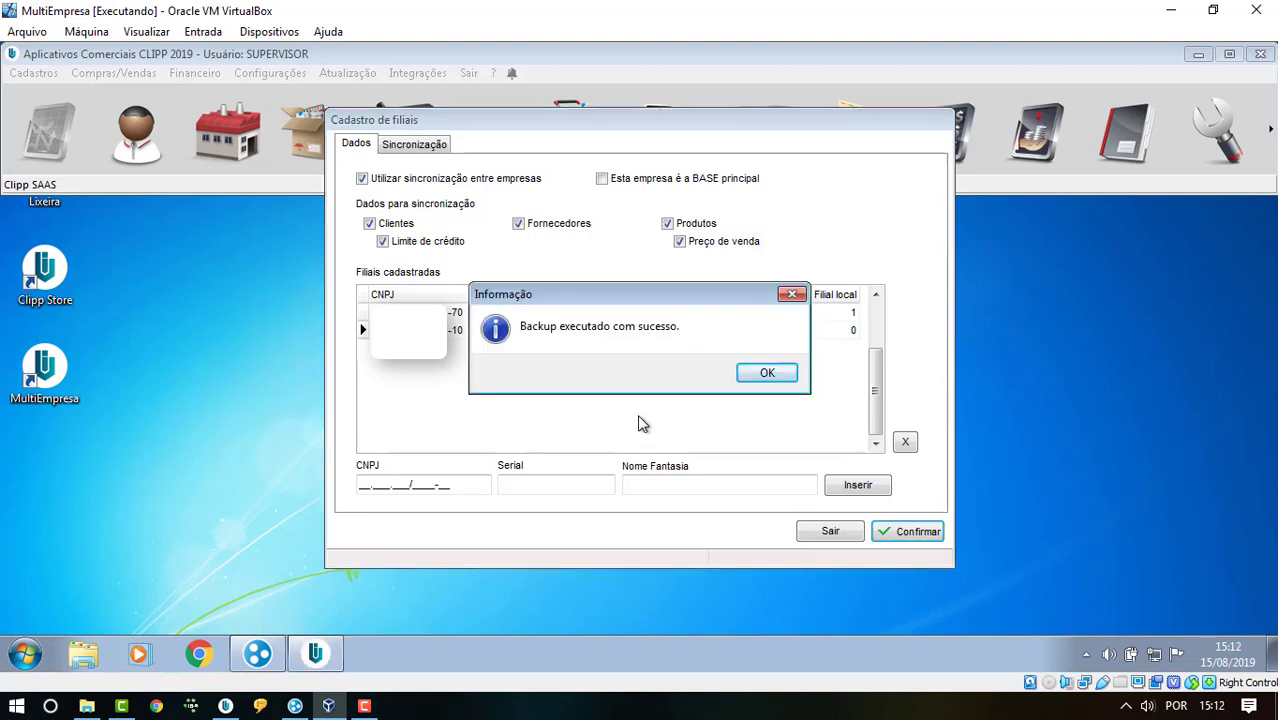
{"action": "key", "text": "Return"}
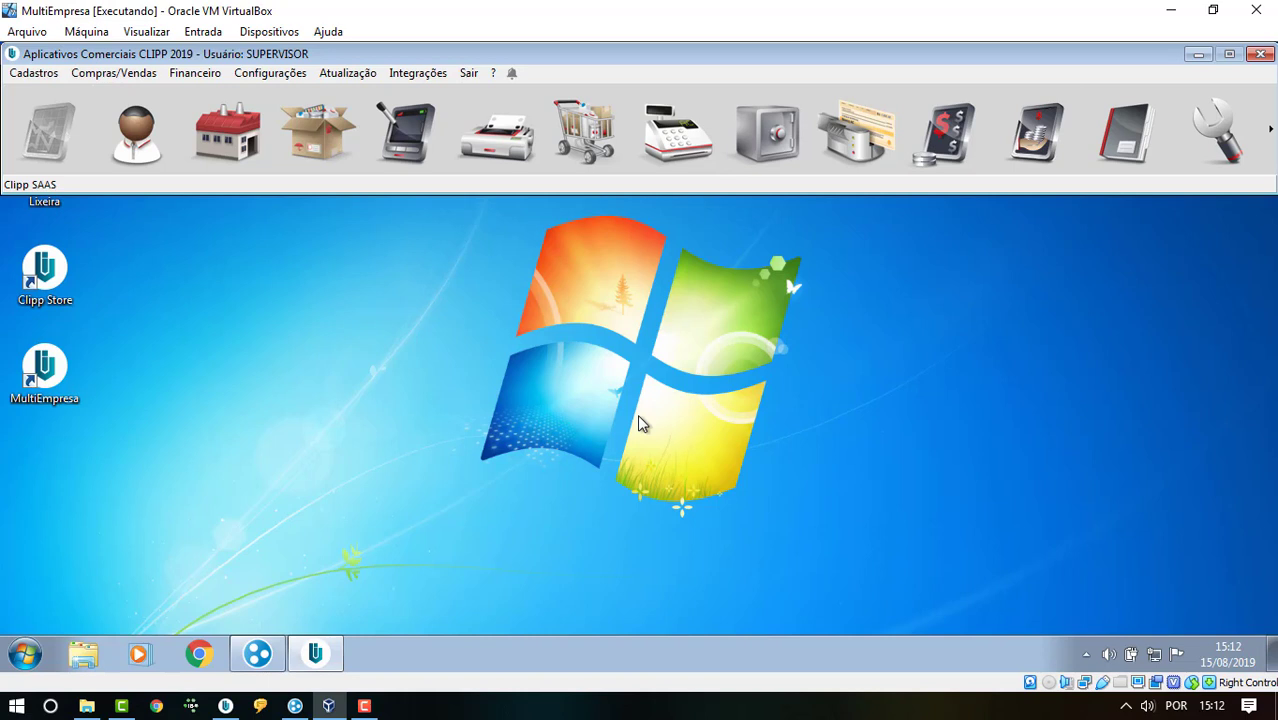
- Launch Clipp Multiempresa on the VM, enter server IP 25.85.135.88 and start the sync service
{"action": "double_click", "coordinate": [66, 374]}
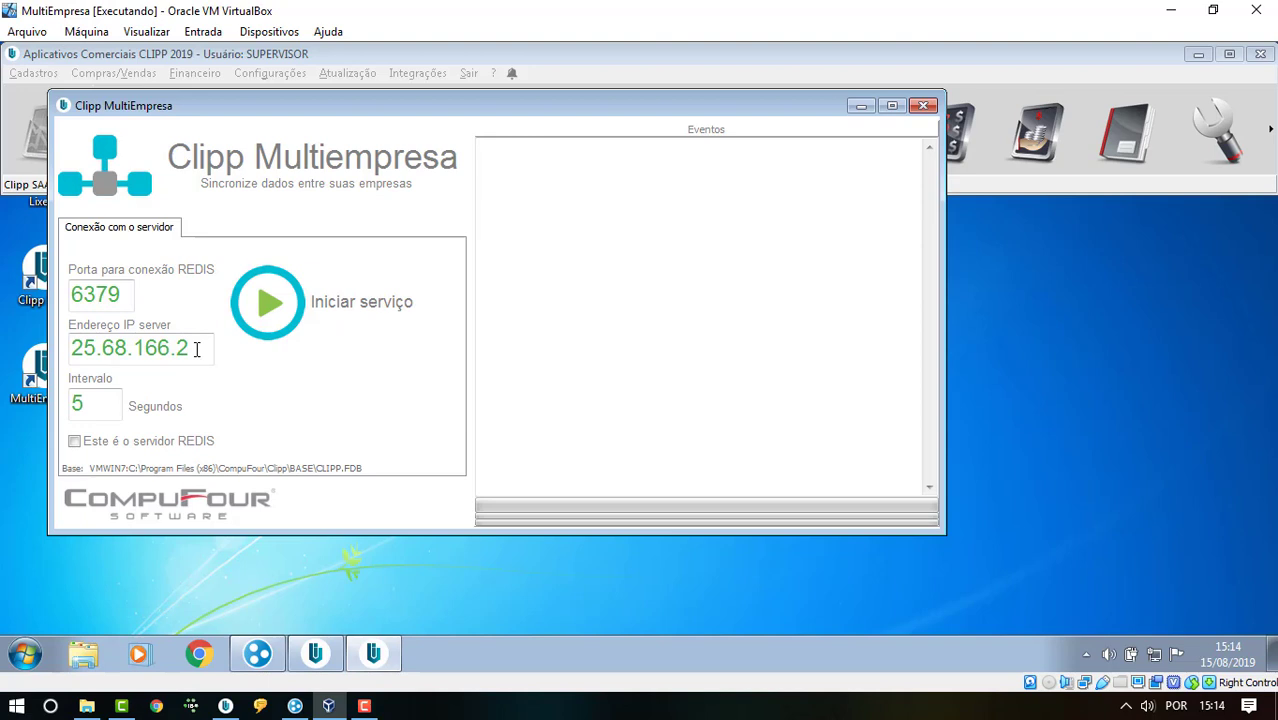
{"action": "left_click", "coordinate": [295, 706]}
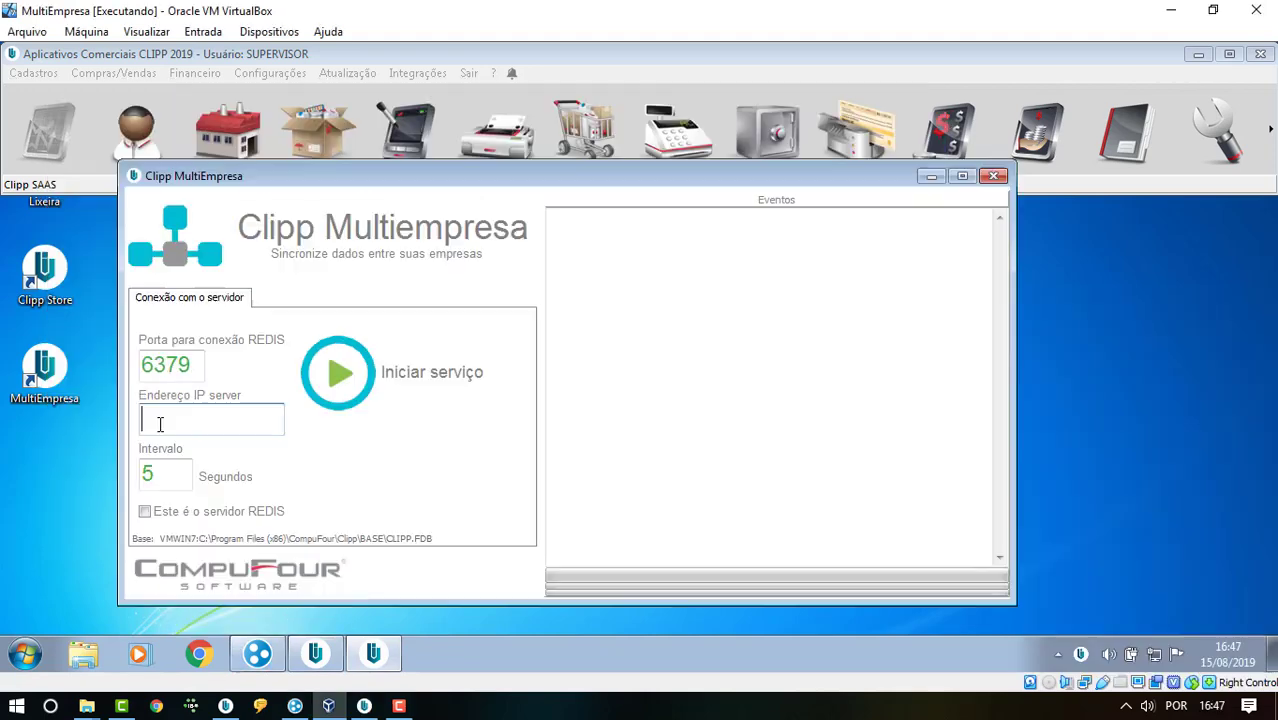
{"action": "type", "text": "25.85.135"}
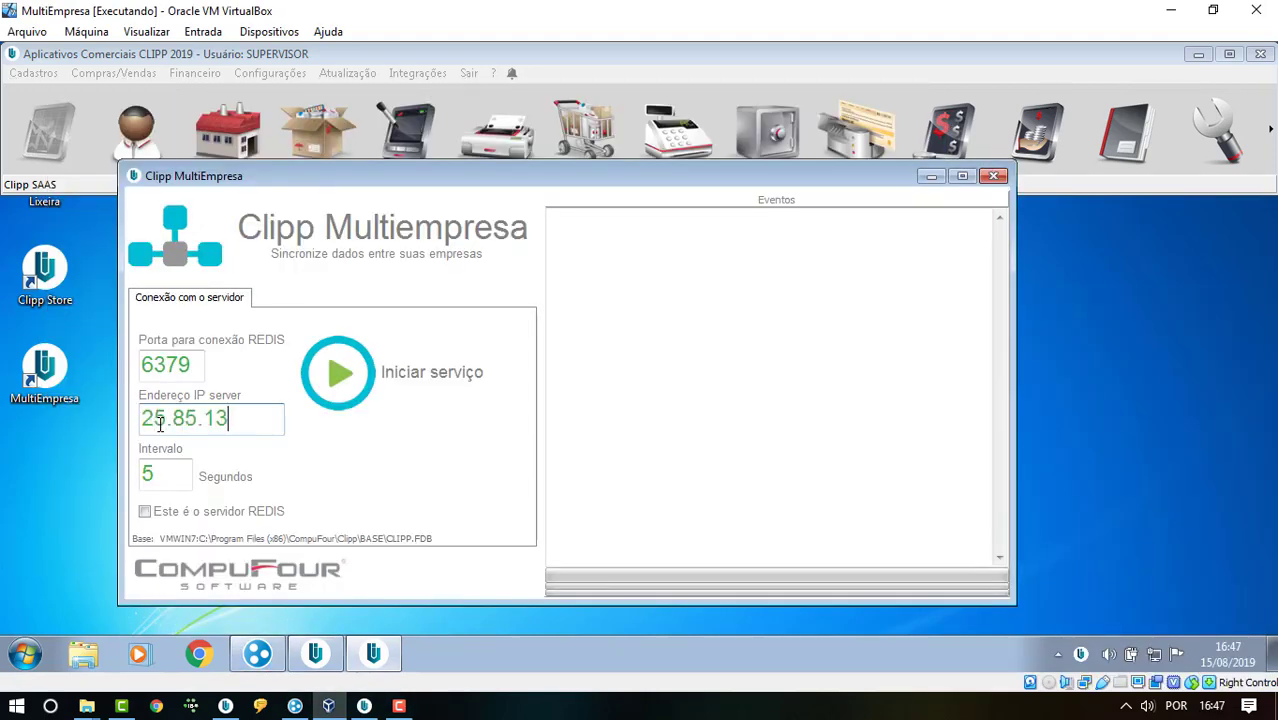
{"action": "type", "text": ".88"}
{"action": "left_click", "coordinate": [170, 482]}
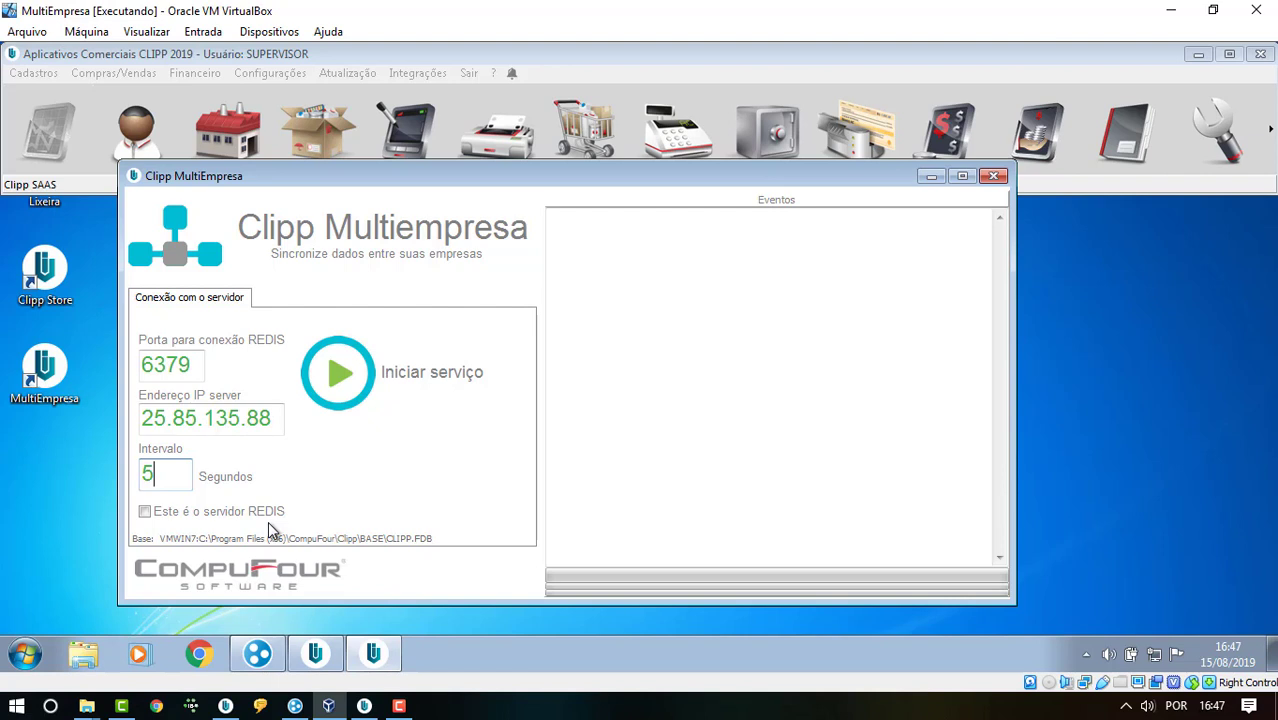
{"action": "left_click", "coordinate": [360, 382]}
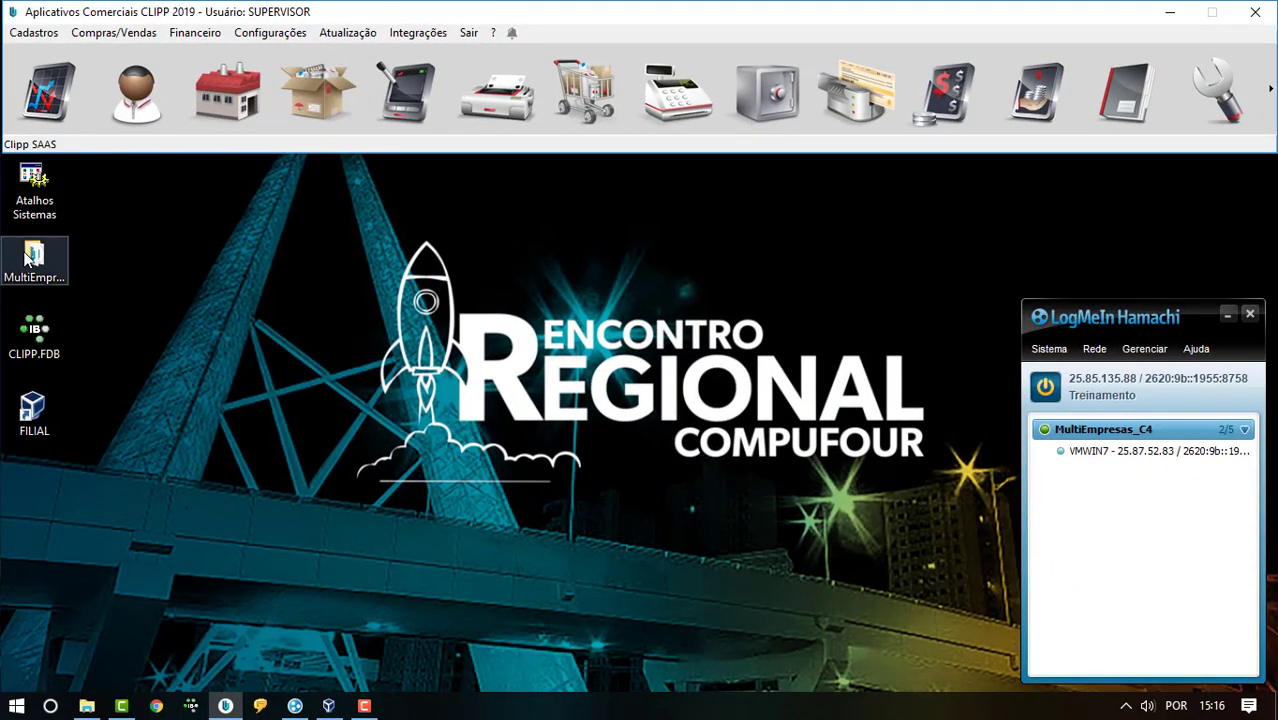
- Launch Clipp MultiEmpresa on the host from its desktop shortcut folder
{"action": "left_click", "coordinate": [28, 258]}
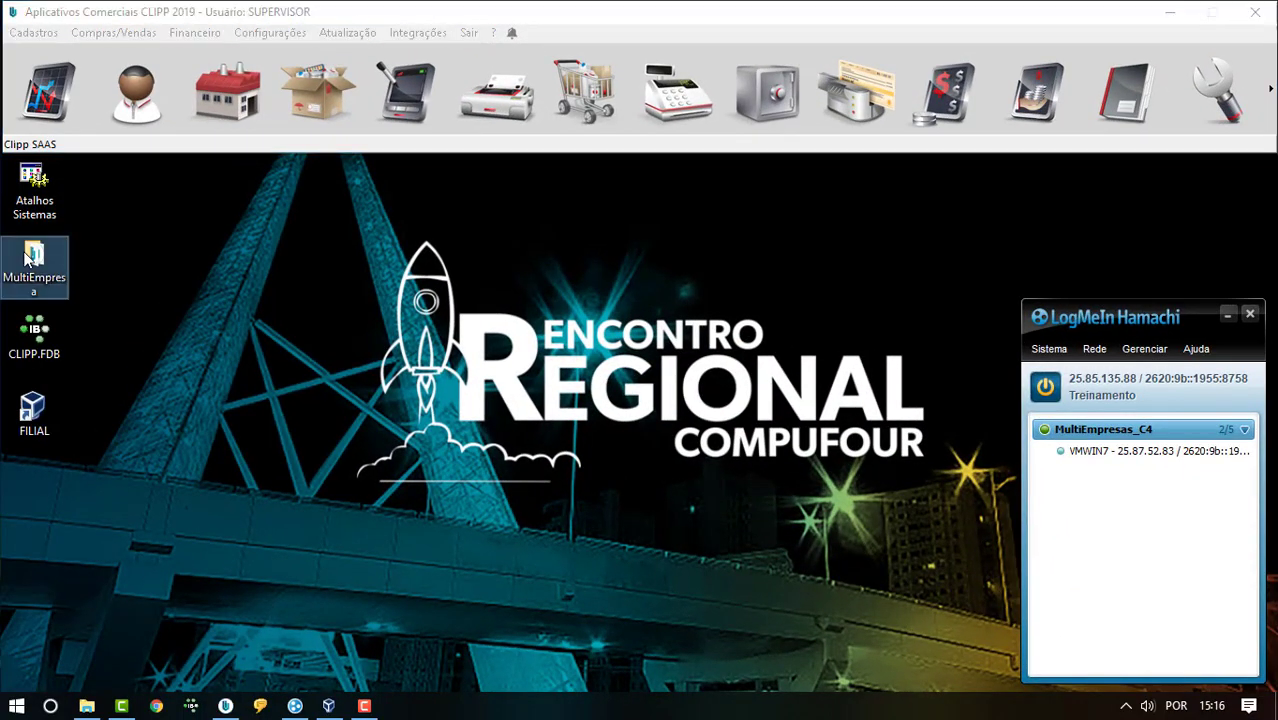
{"action": "double_click", "coordinate": [28, 258]}
{"action": "left_click", "coordinate": [422, 260]}
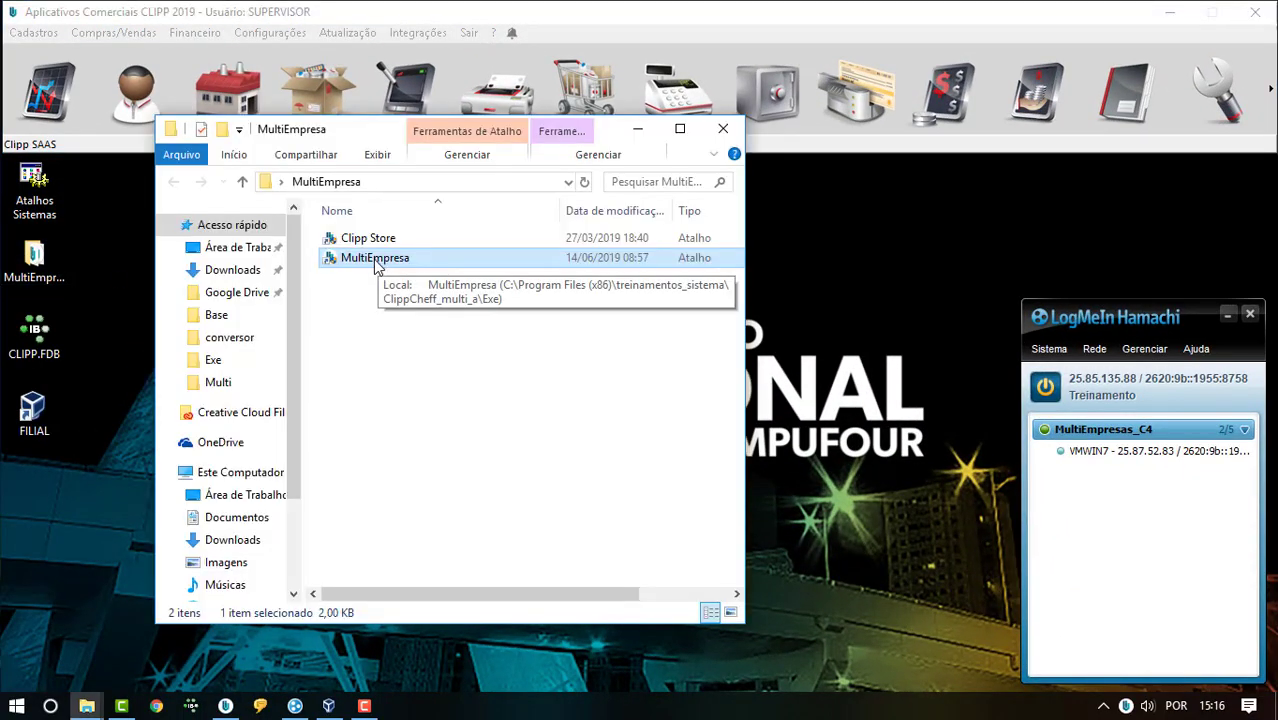
{"action": "double_click", "coordinate": [375, 259]}
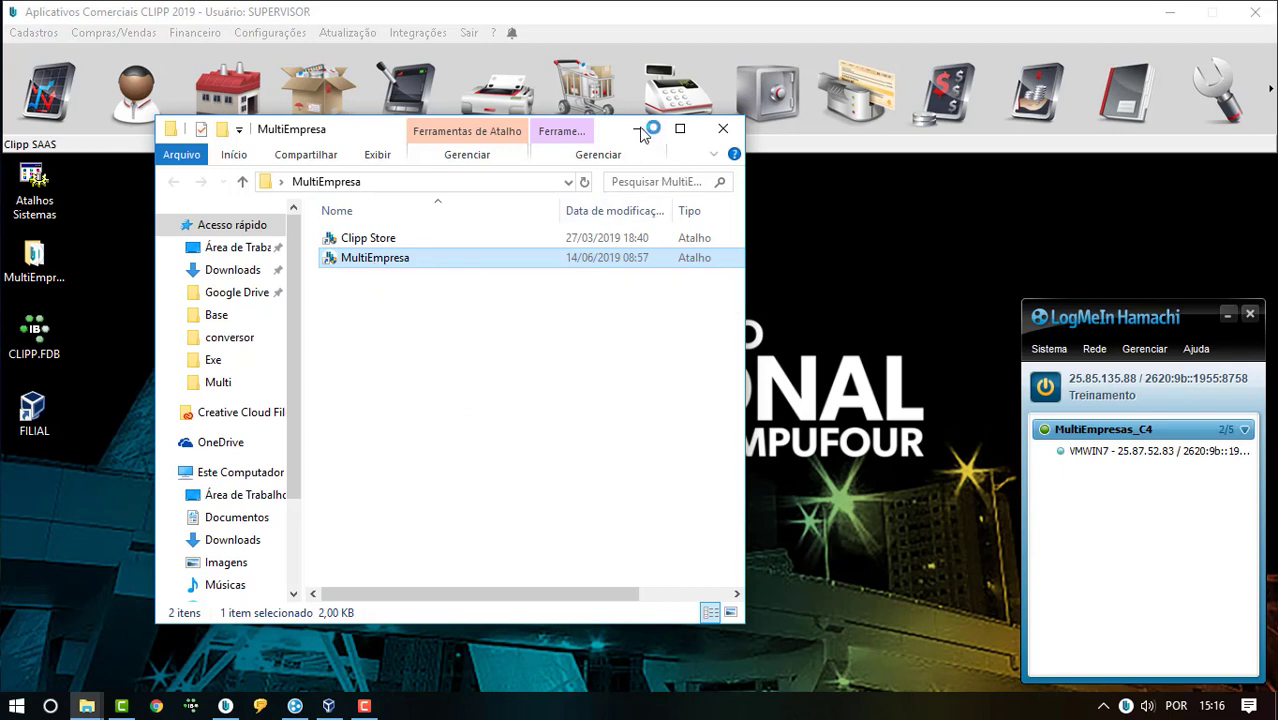
{"action": "left_click", "coordinate": [638, 130]}
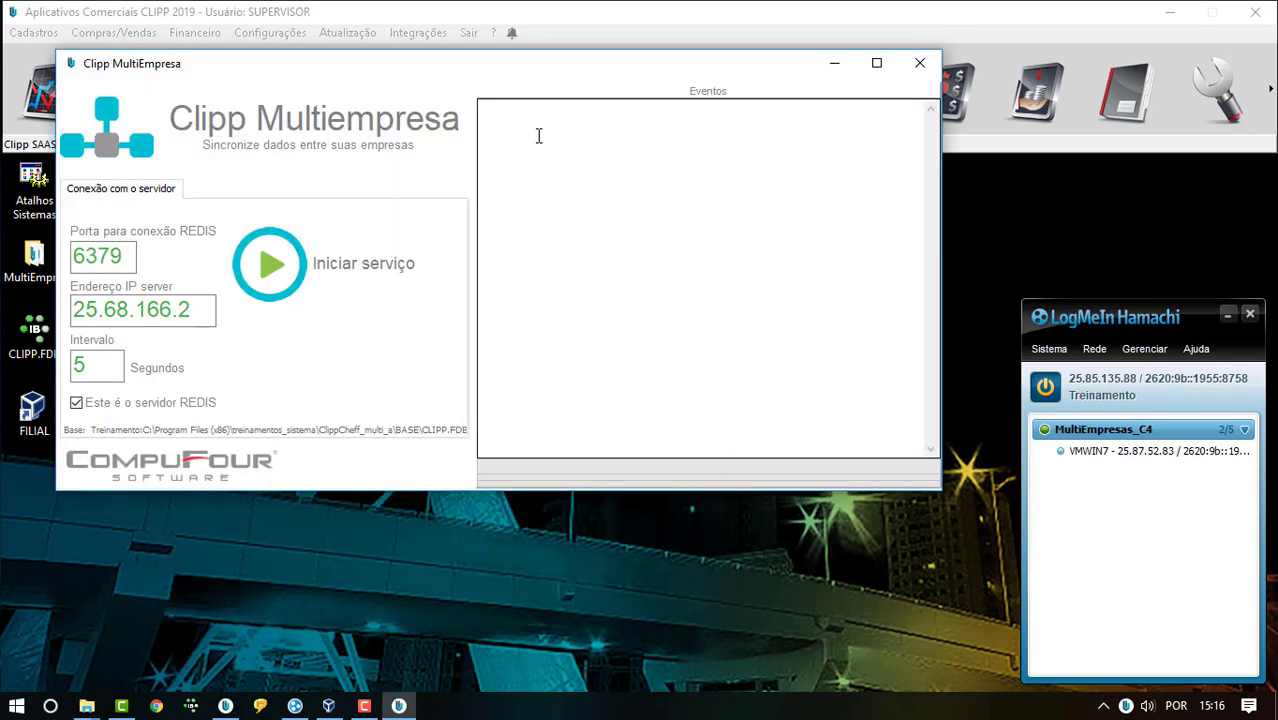
- Replace the server IP with 25.85.135.88, start the host's sync service, and return to the VM
{"action": "left_click", "coordinate": [203, 311]}
{"action": "left_click_drag", "start_coordinate": [203, 311], "coordinate": [72, 311]}
{"action": "type", "text": "25.85.135.88"}
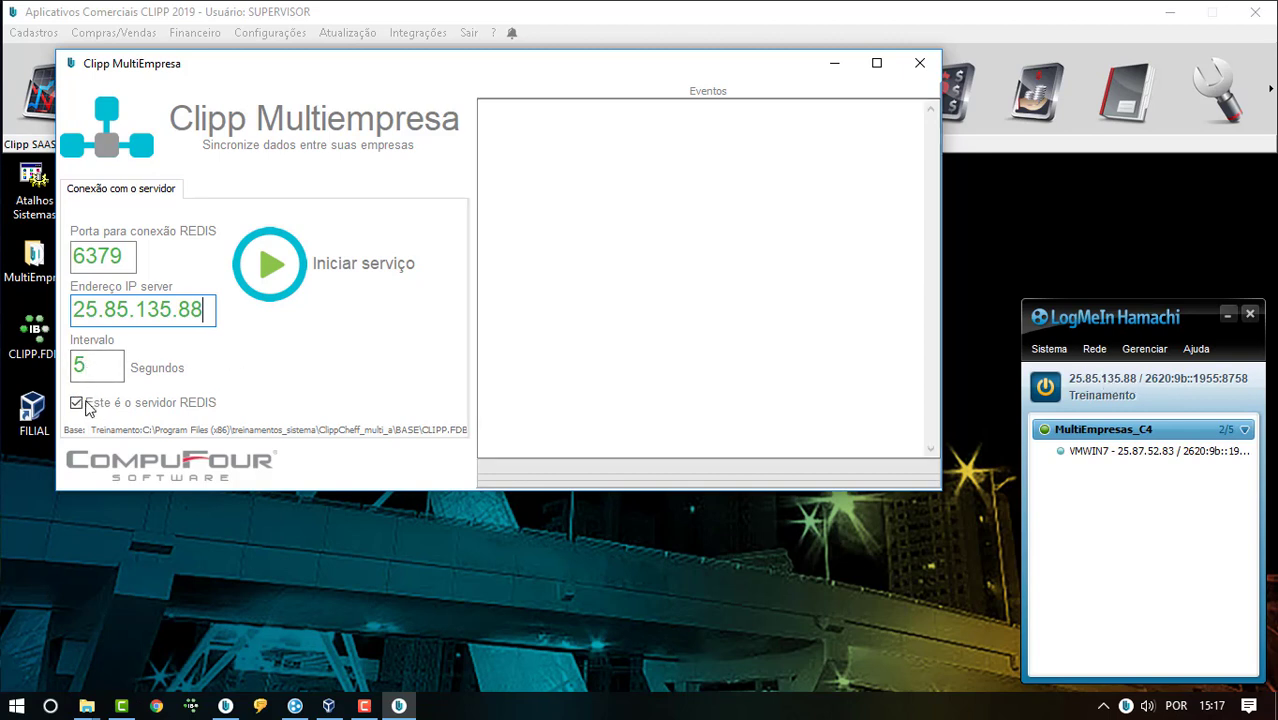
{"action": "left_click", "coordinate": [270, 265]}
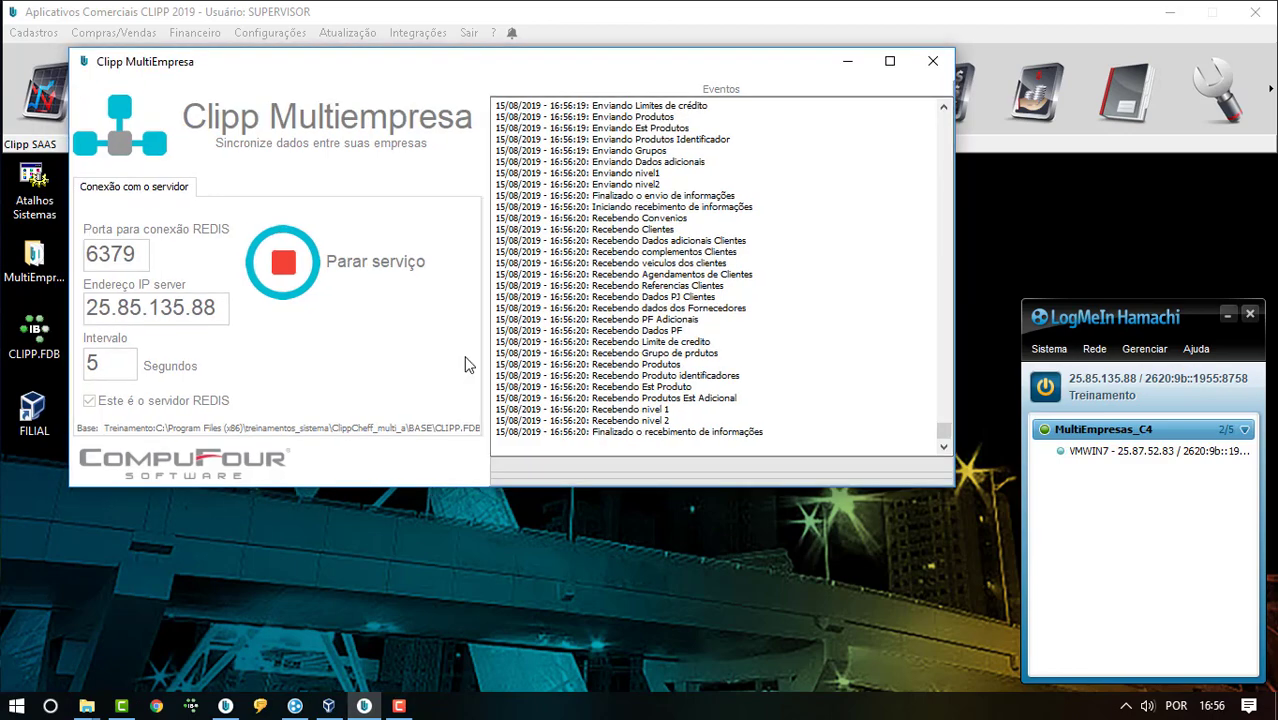
{"action": "left_click", "coordinate": [333, 710]}
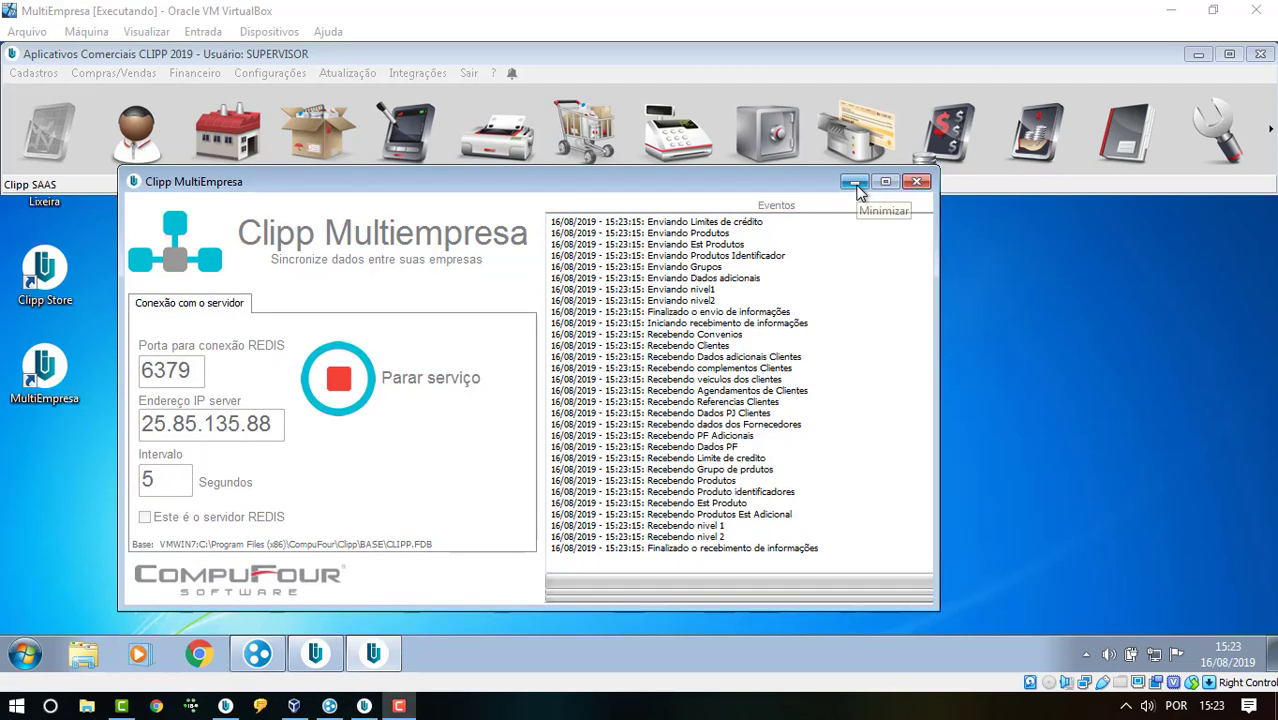
- Create and save client Teste1 with address Rua Teste 10, Centro, Concórdia
{"action": "left_click", "coordinate": [854, 183]}
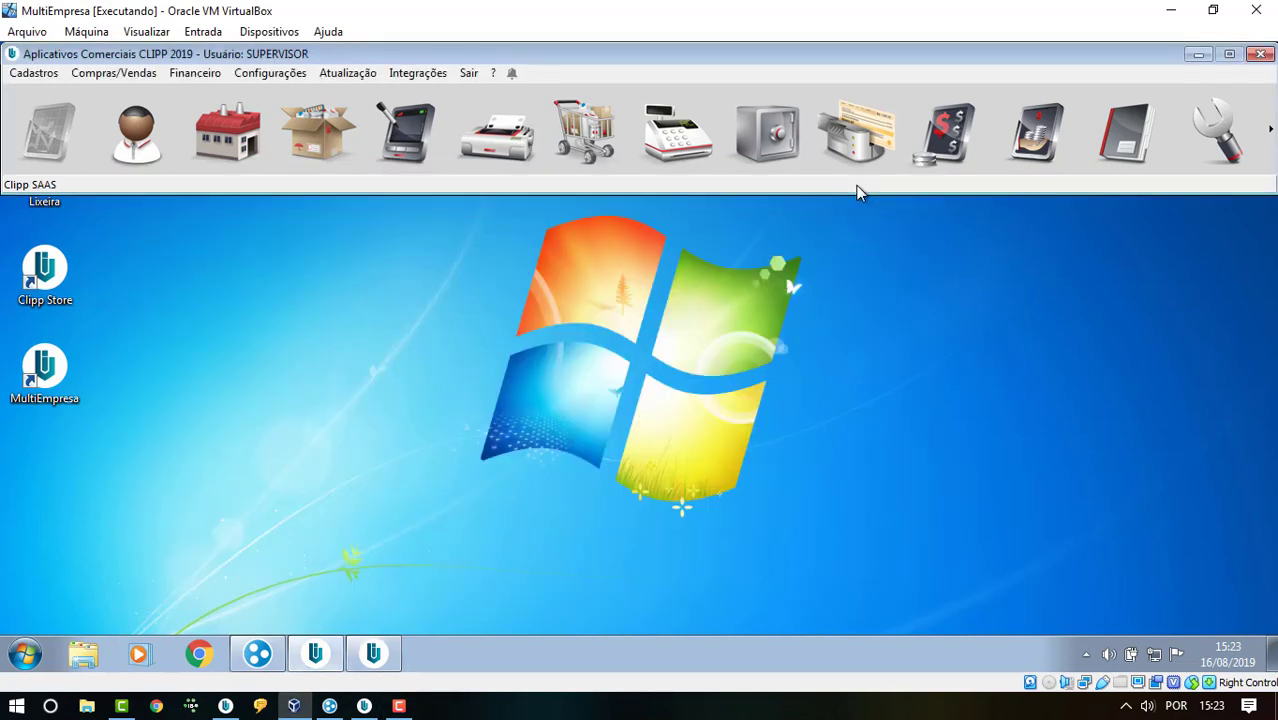
{"action": "left_click", "coordinate": [153, 140]}
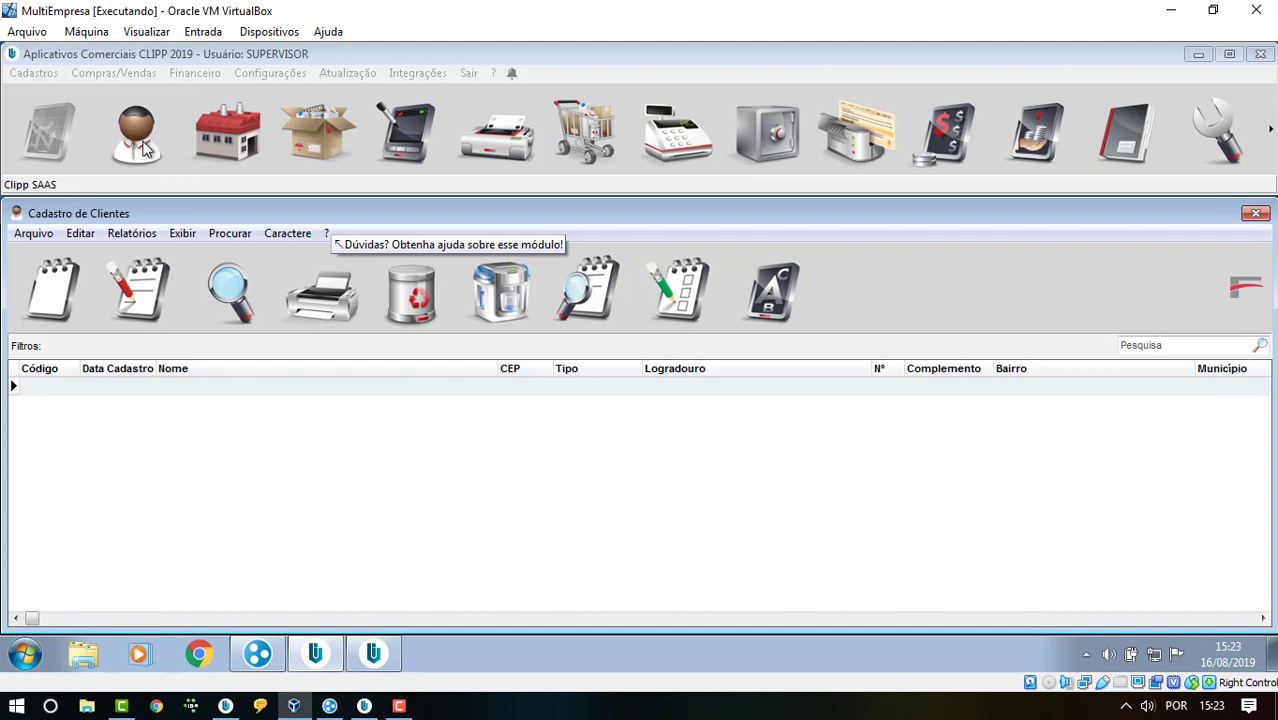
{"action": "left_click", "coordinate": [57, 296]}
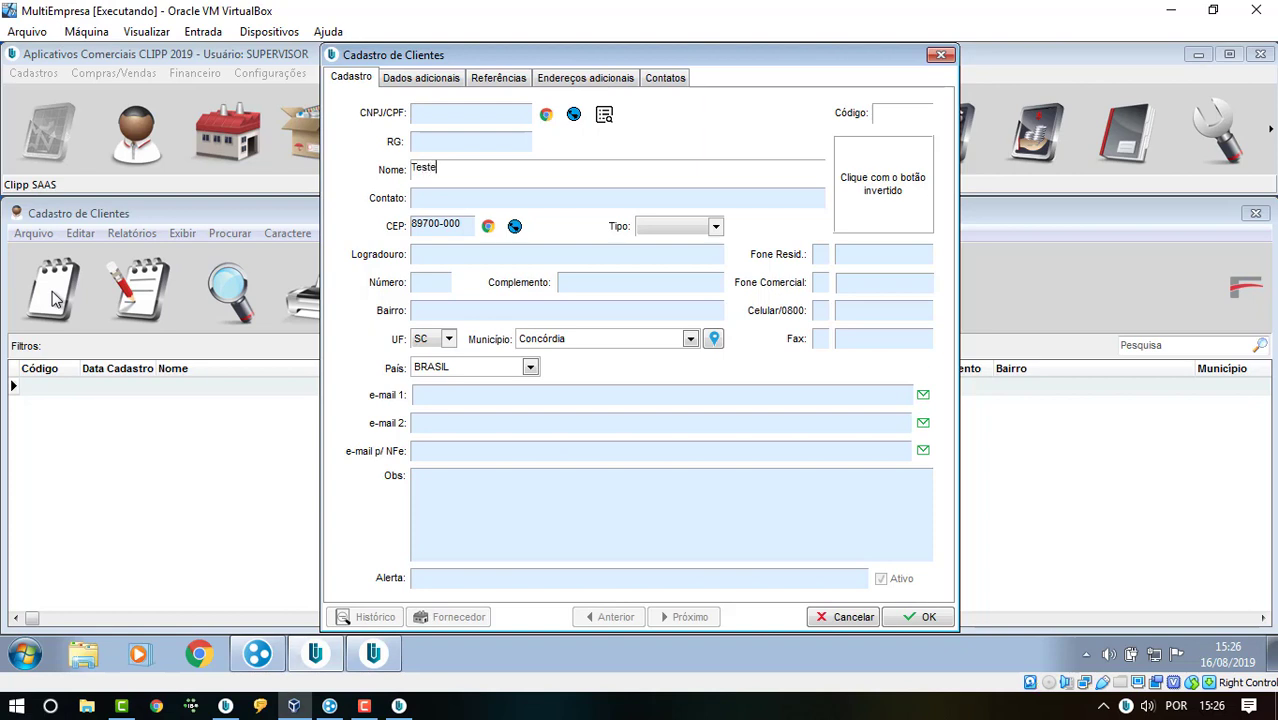
{"action": "key", "text": "Tab"}
{"action": "key", "text": "Tab"}
{"action": "key", "text": "Tab"}
{"action": "type", "text": "T"}
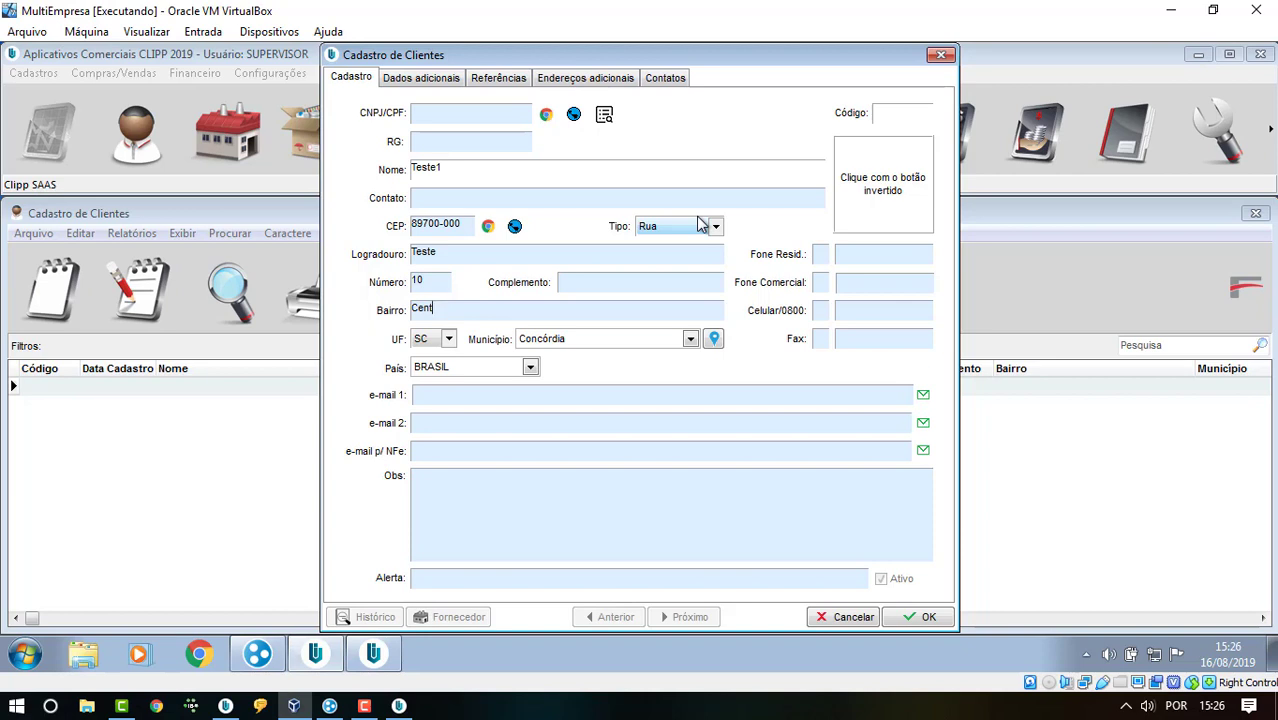
{"action": "key", "text": "Tab"}
{"action": "left_click", "coordinate": [928, 614]}
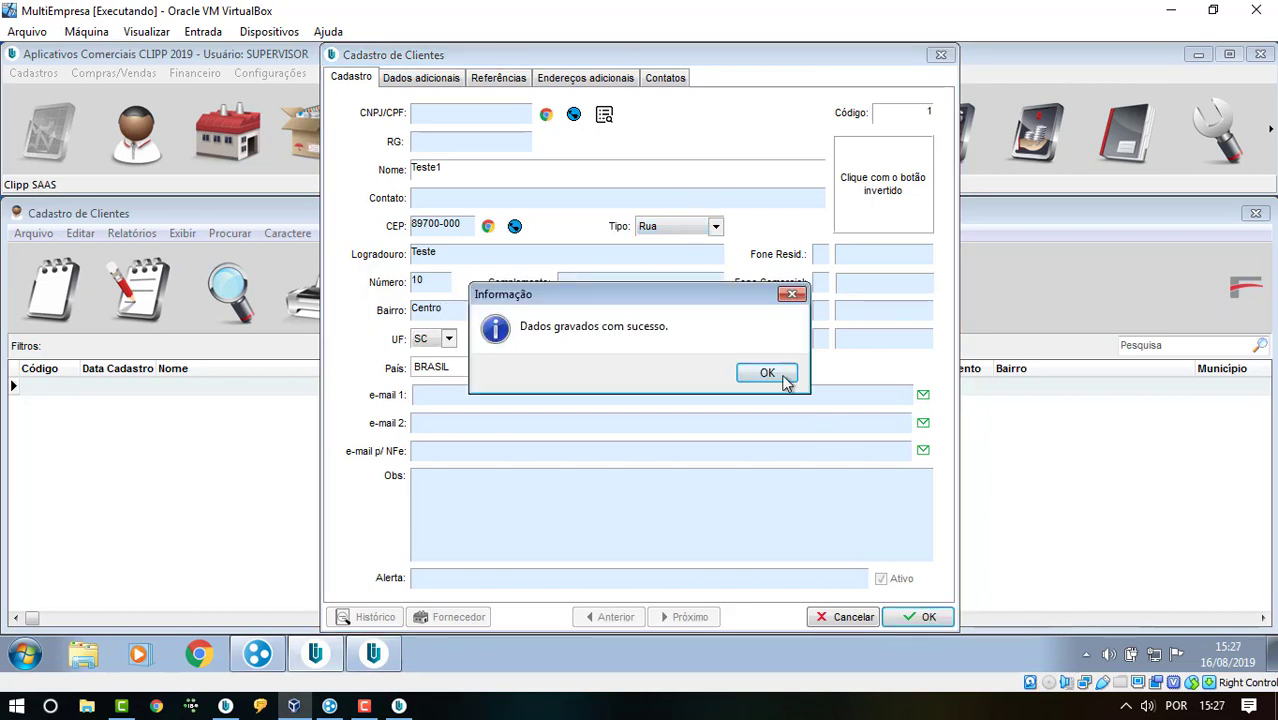
{"action": "left_click", "coordinate": [777, 374]}
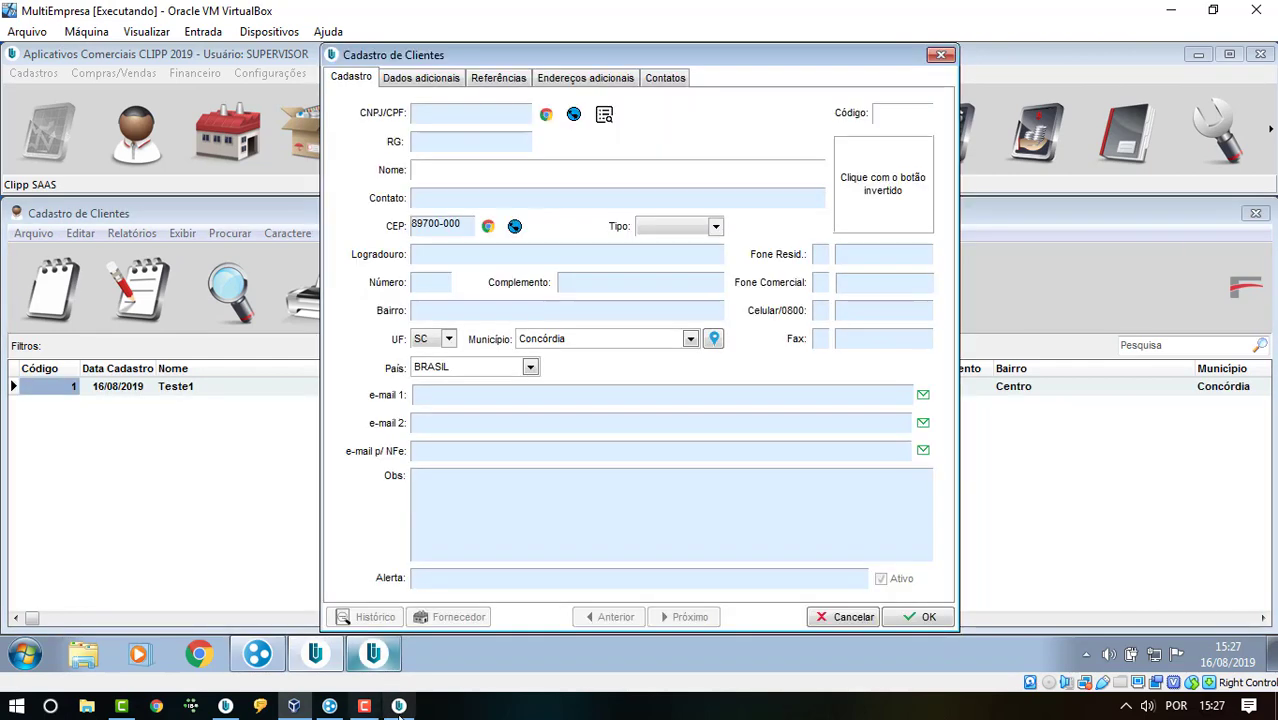
- Check the Multiempresa event log for the client sync, then hide the sync tool
{"action": "left_click", "coordinate": [400, 706]}
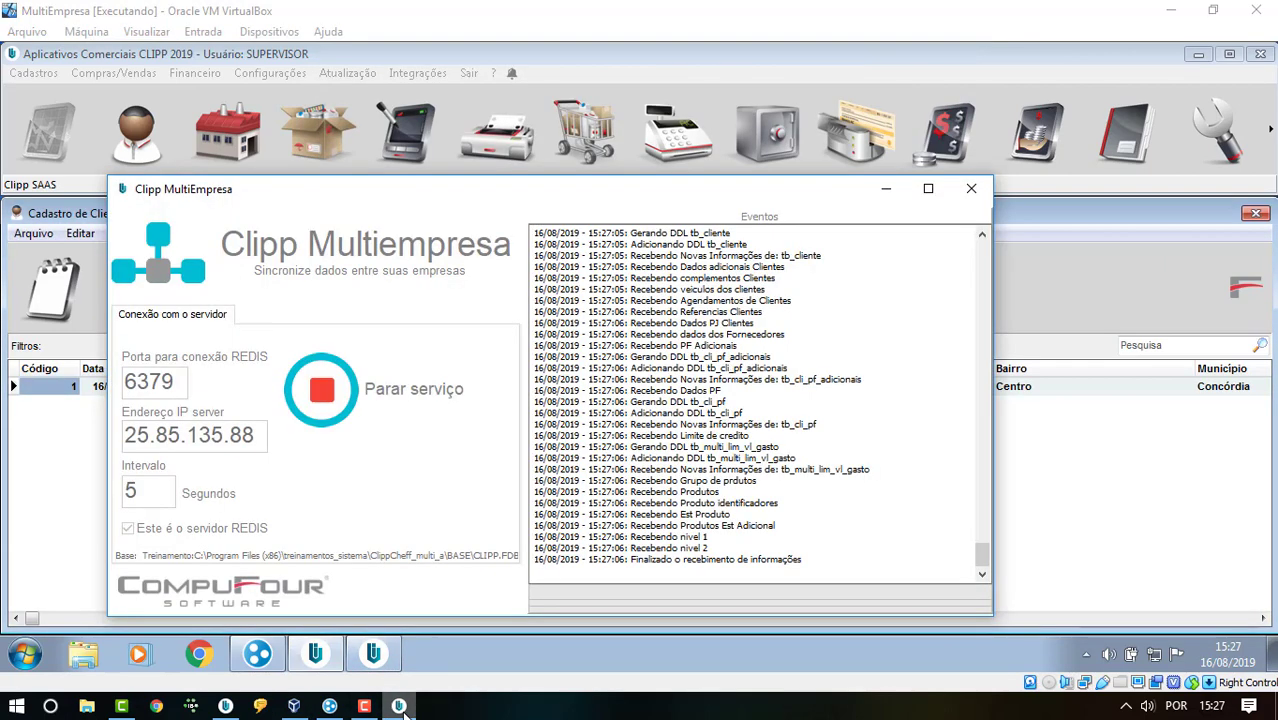
{"action": "left_click_drag", "start_coordinate": [807, 468], "coordinate": [880, 470]}
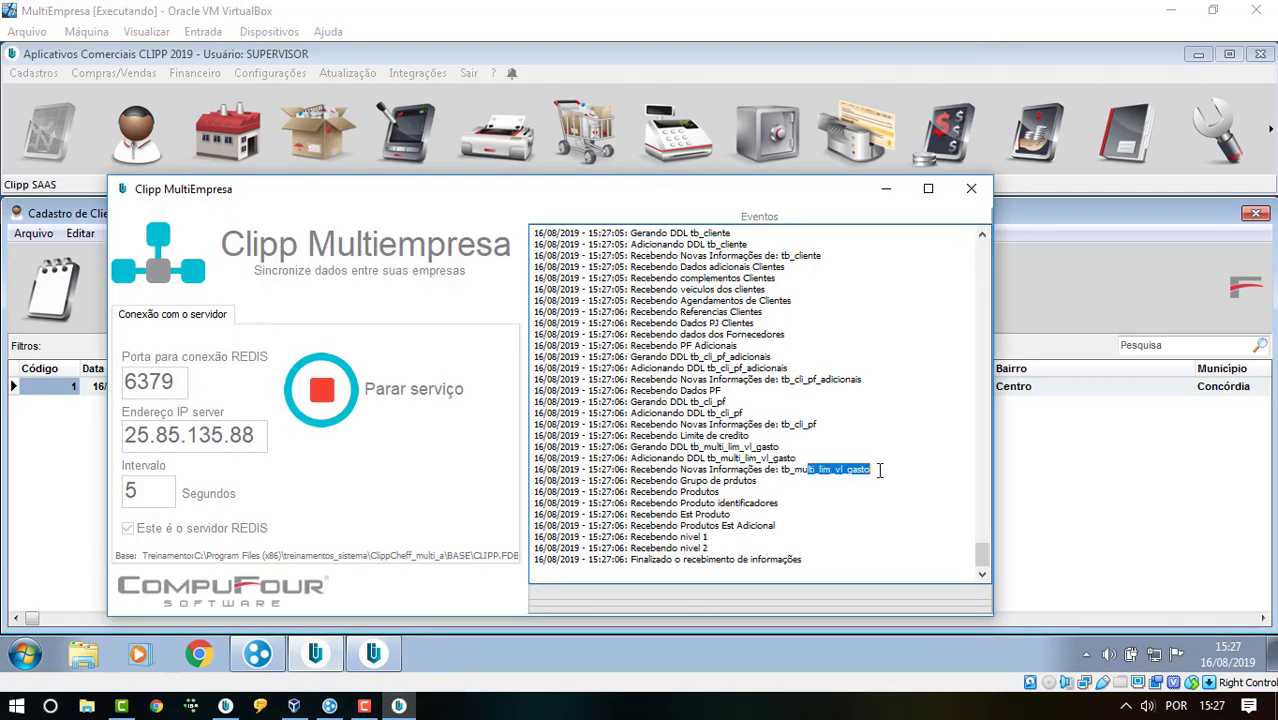
{"action": "left_click", "coordinate": [896, 195]}
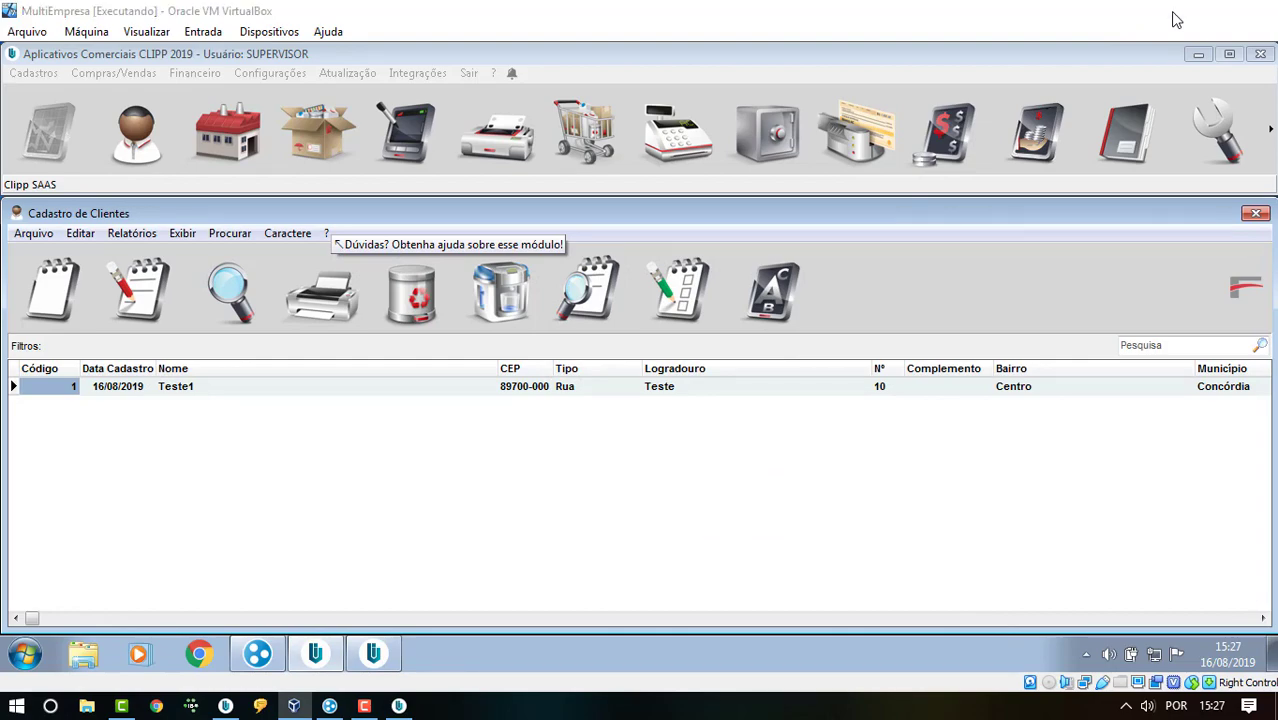
- On the host, save new supplier Fornecedor 1 in Fornecedores, then minimize CLIPP
{"action": "left_click", "coordinate": [1171, 13]}
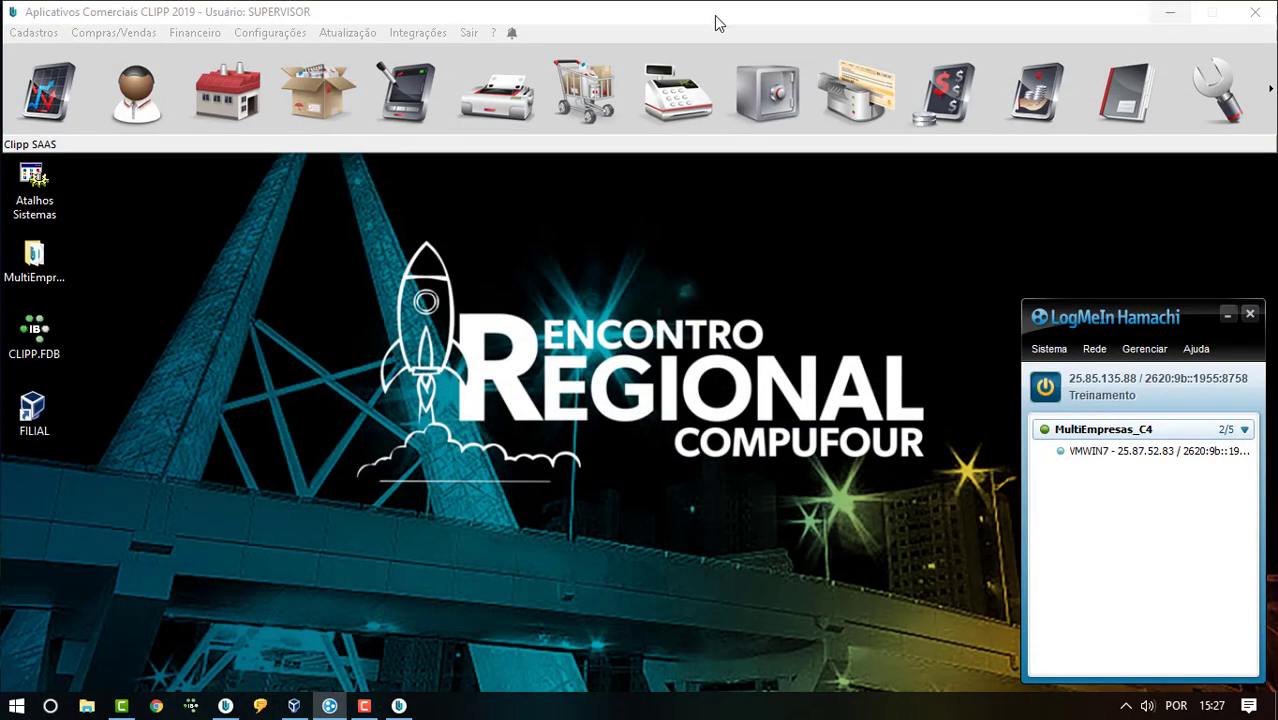
{"action": "left_click", "coordinate": [138, 108]}
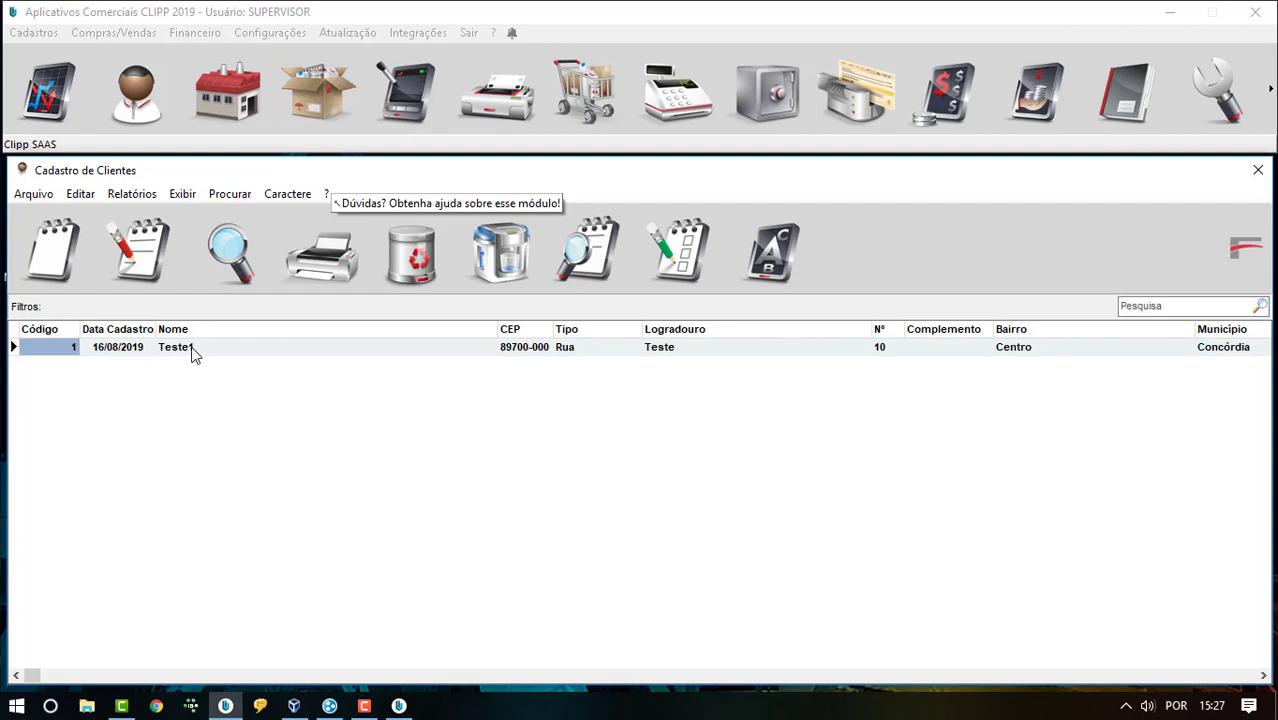
{"action": "left_click", "coordinate": [235, 92]}
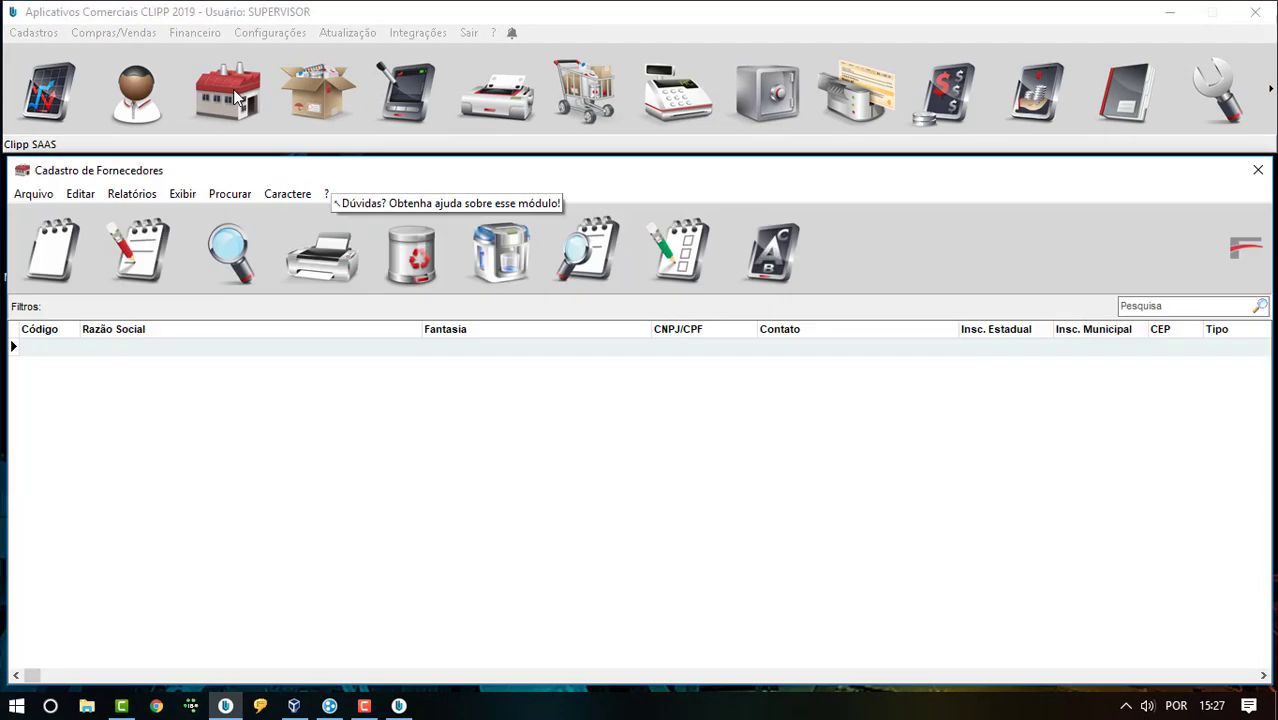
{"action": "left_click", "coordinate": [68, 258]}
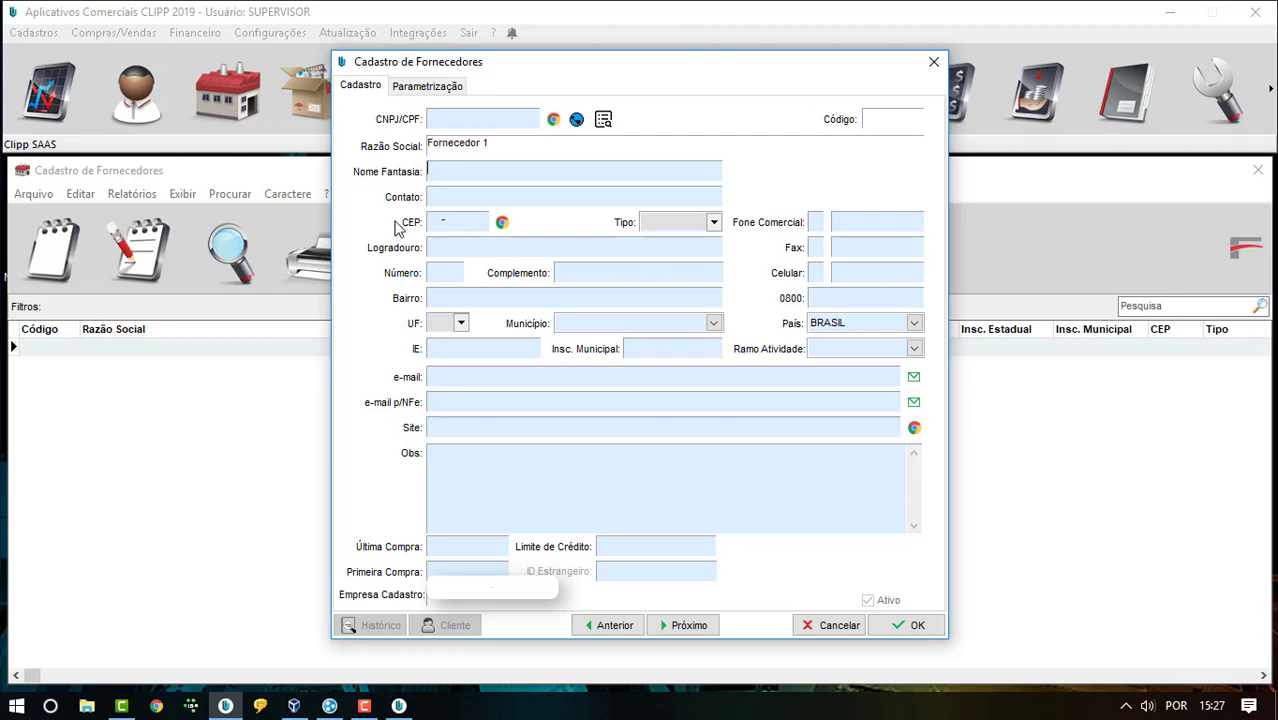
{"action": "left_click", "coordinate": [907, 626]}
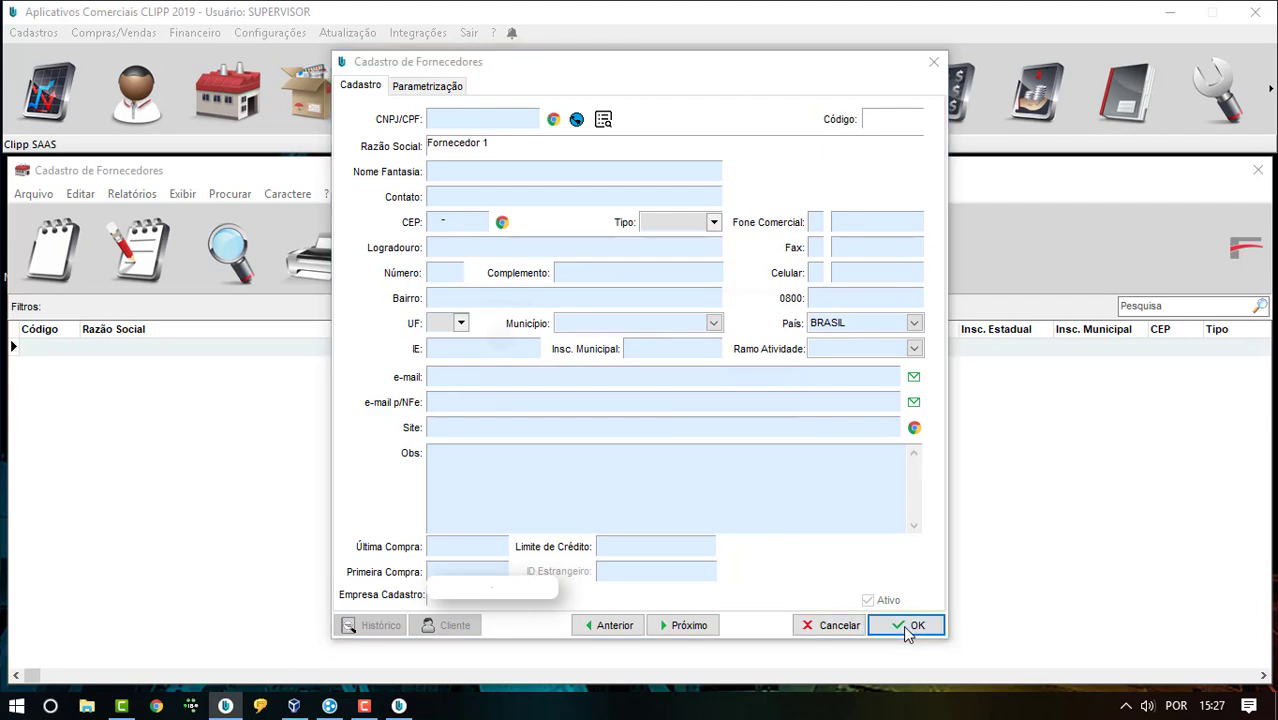
{"action": "left_click", "coordinate": [764, 383]}
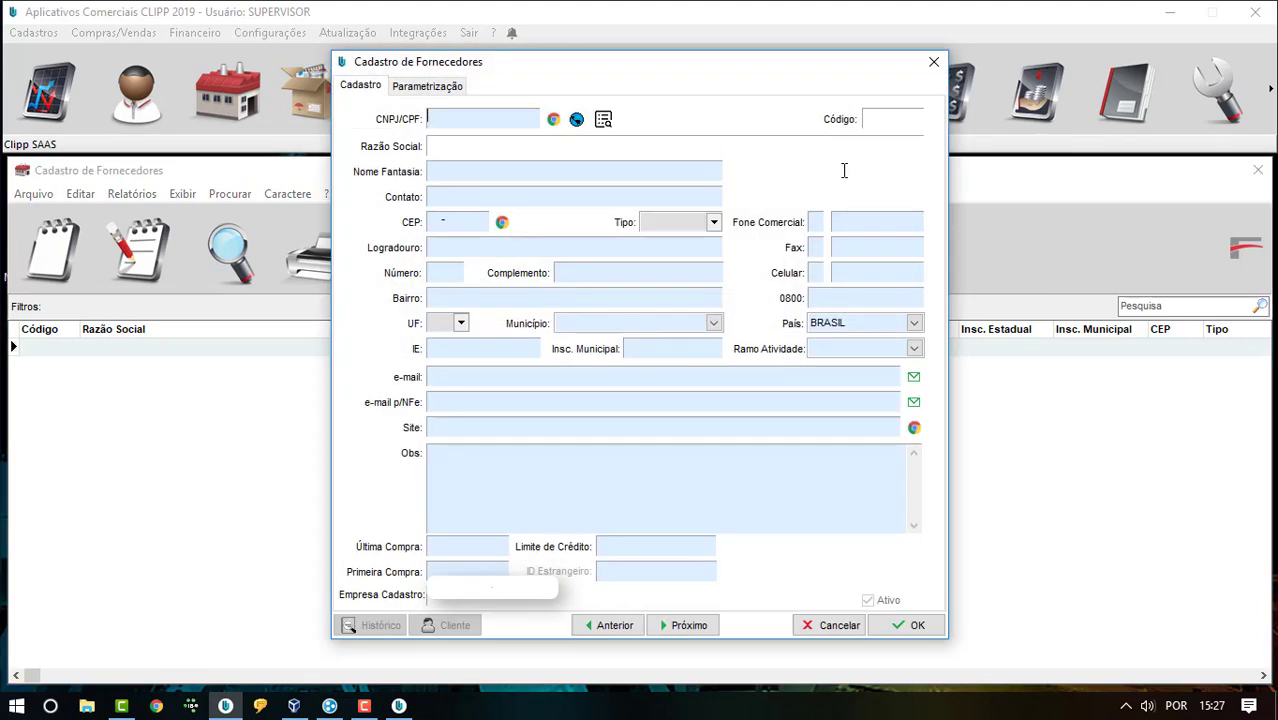
{"action": "left_click", "coordinate": [933, 62]}
{"action": "left_click", "coordinate": [1170, 11]}
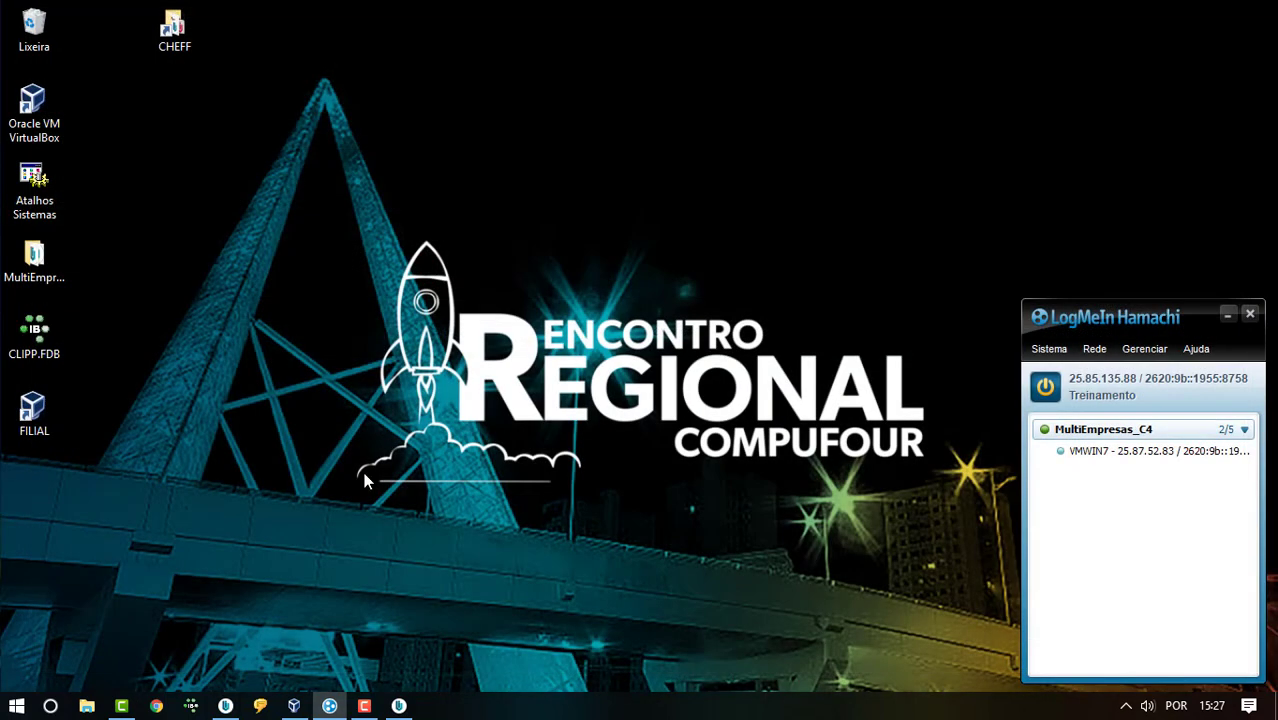
- In the VM's supplier register, open Fornecedor 1 and set UF AC, Município Acrelândia
{"action": "left_click", "coordinate": [293, 706]}
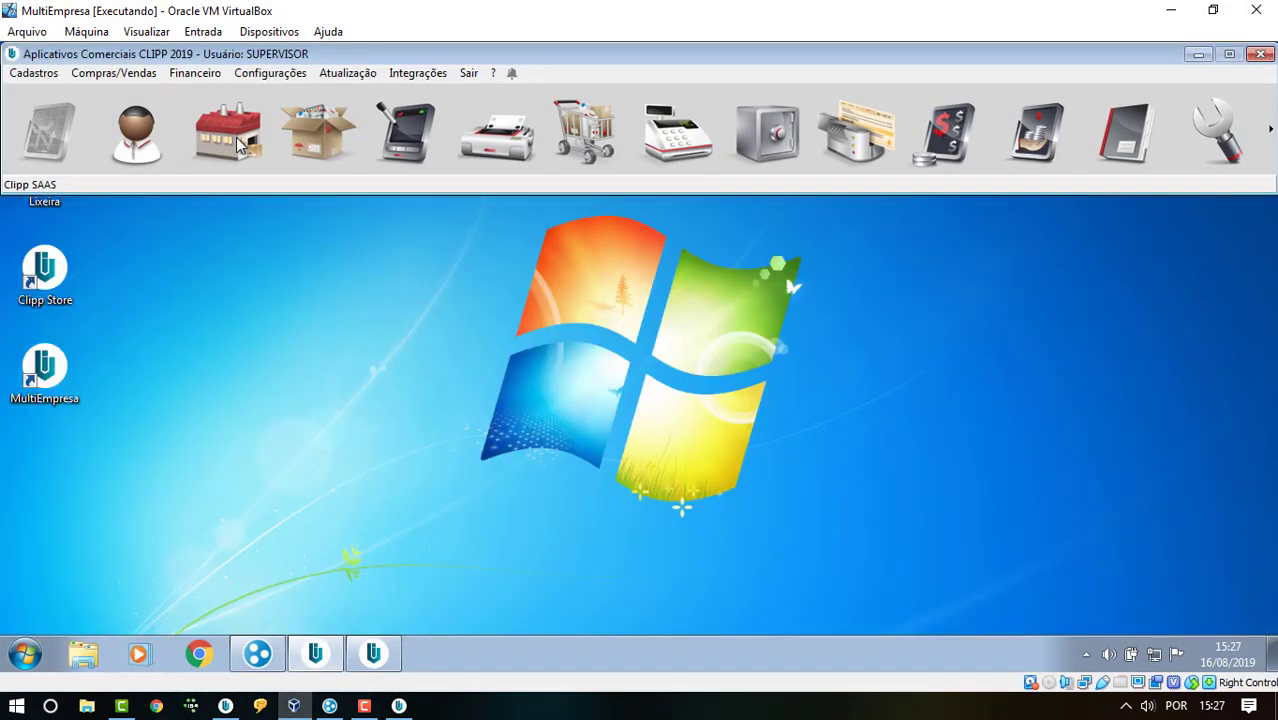
{"action": "left_click", "coordinate": [240, 145]}
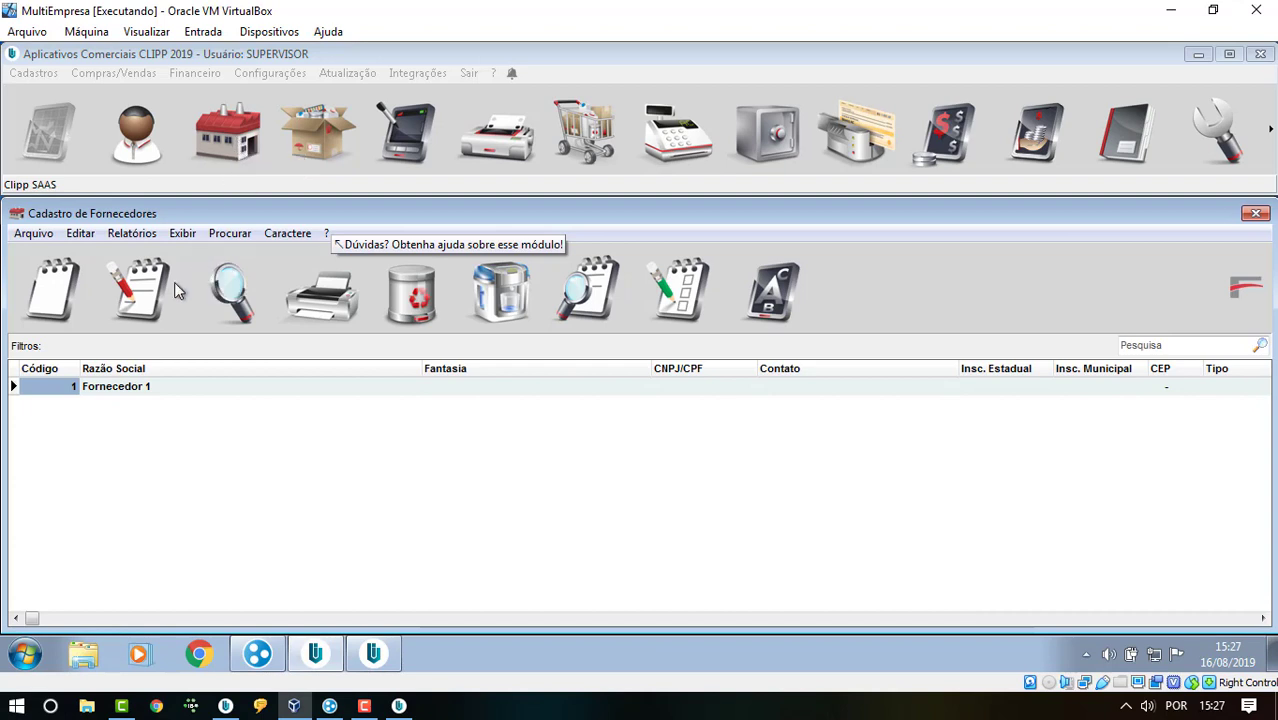
{"action": "double_click", "coordinate": [166, 386]}
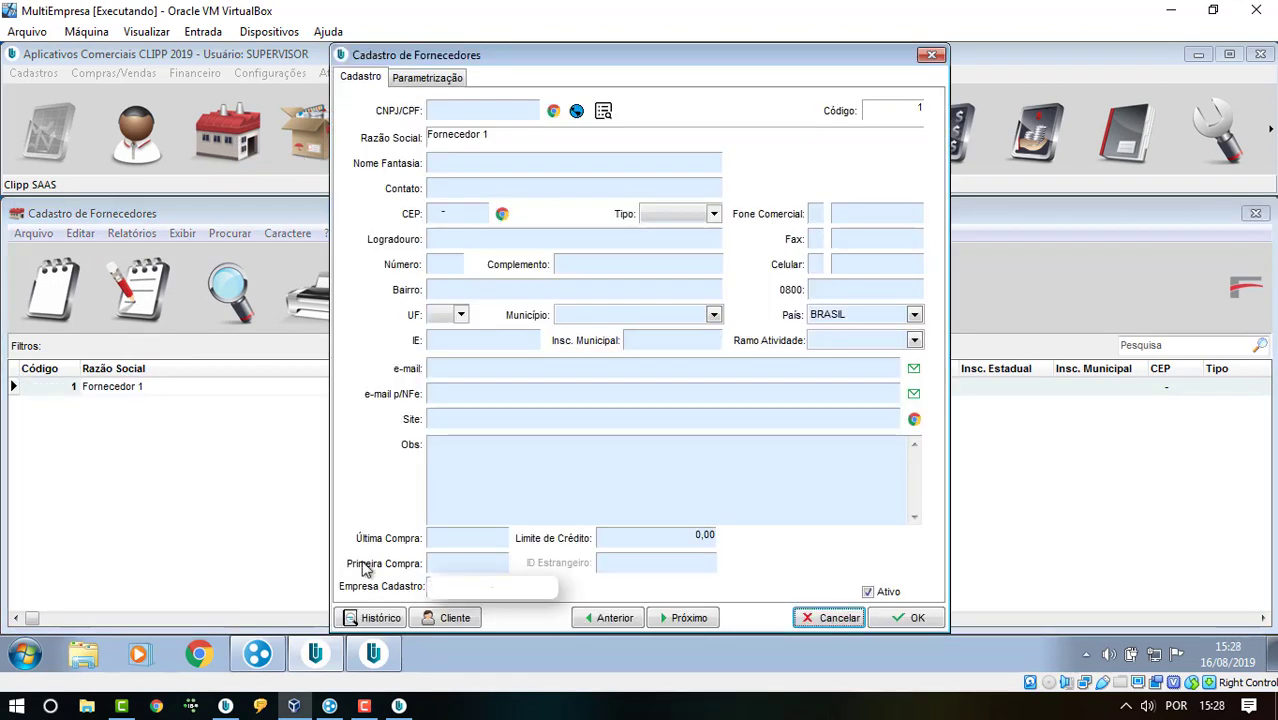
{"action": "left_click", "coordinate": [624, 315]}
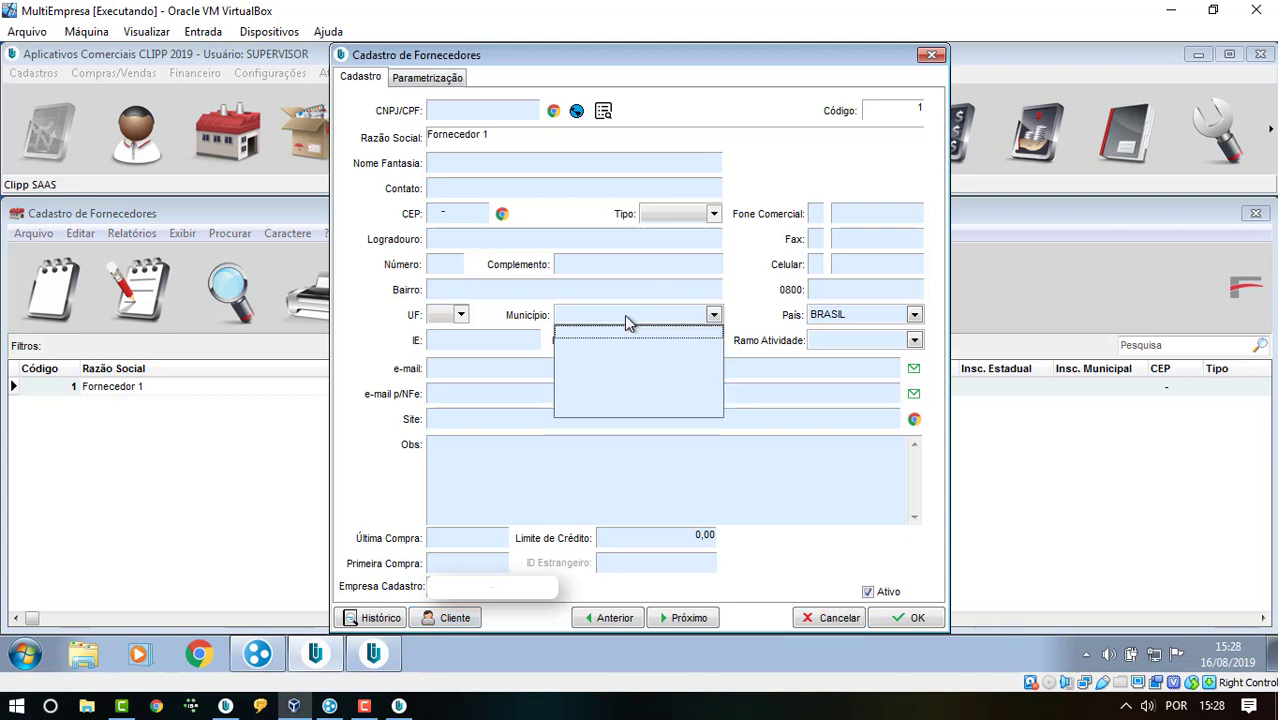
{"action": "left_click", "coordinate": [460, 314]}
{"action": "left_click", "coordinate": [442, 338]}
{"action": "left_click", "coordinate": [565, 318]}
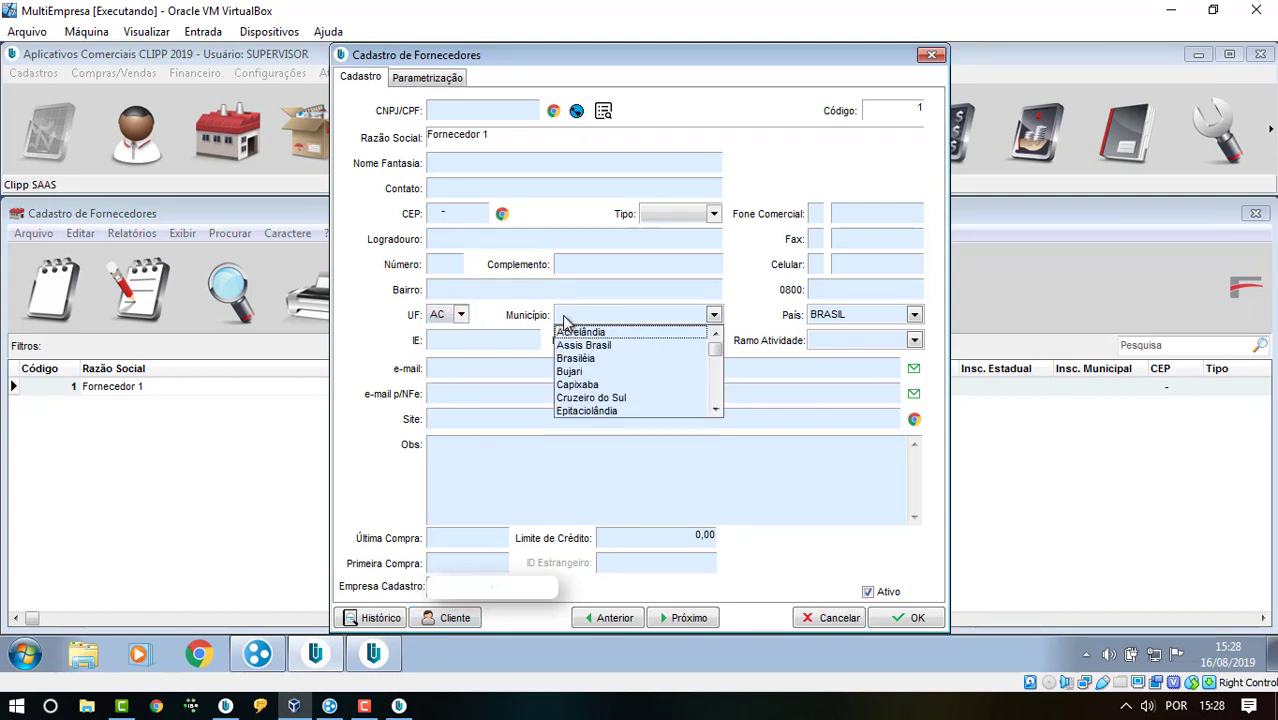
{"action": "left_click", "coordinate": [566, 333]}
- Also register Fornecedor 1 as a client, save, close the form and minimize the VM
{"action": "left_click", "coordinate": [455, 617]}
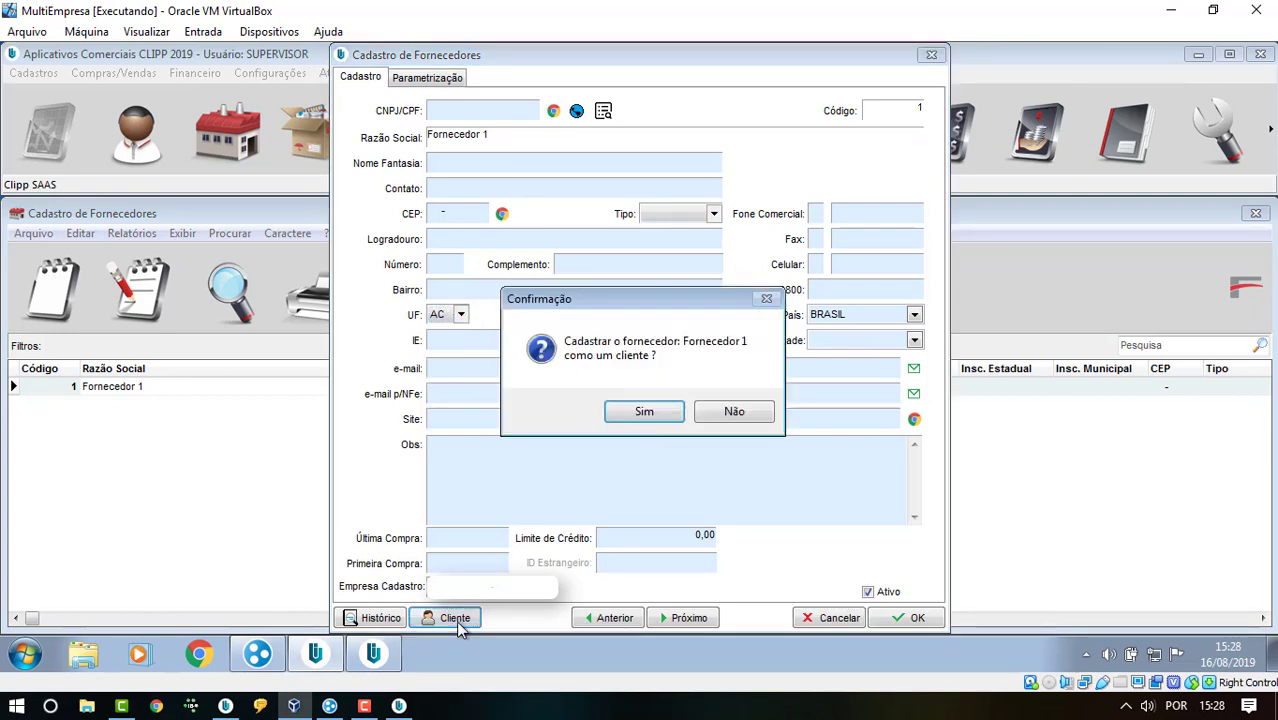
{"action": "left_click", "coordinate": [648, 415]}
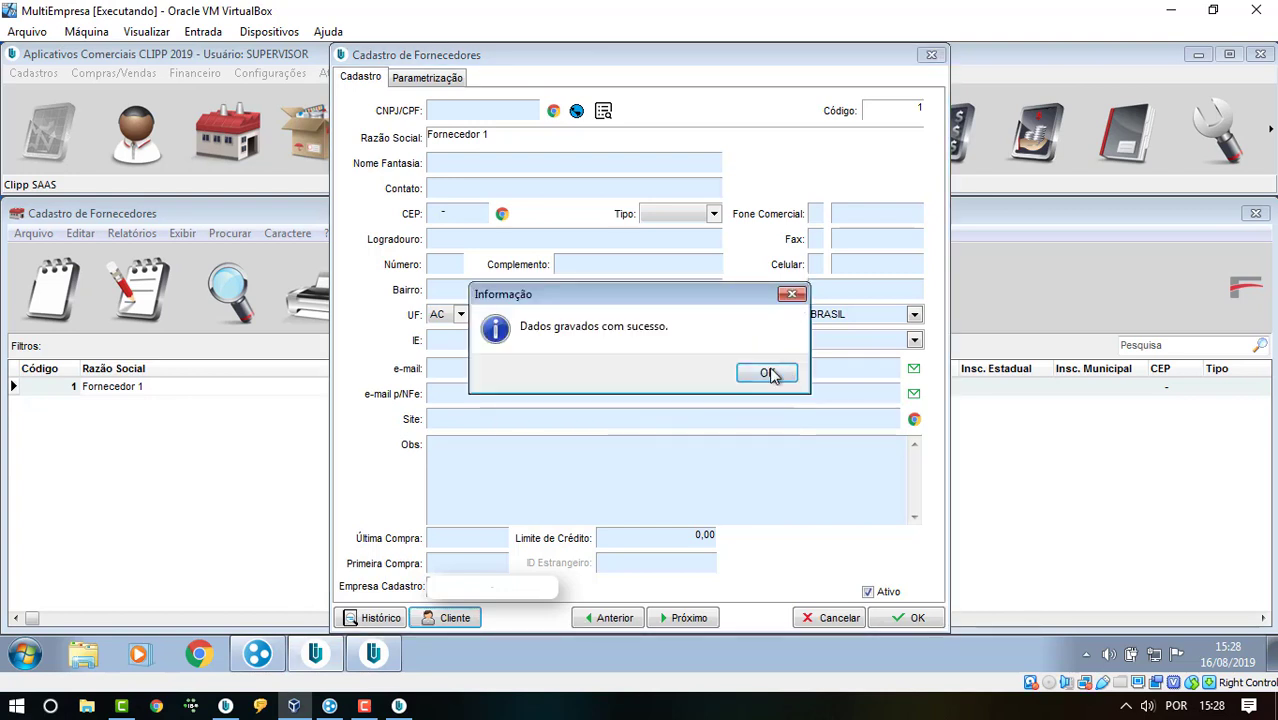
{"action": "left_click", "coordinate": [768, 373]}
{"action": "left_click", "coordinate": [931, 55]}
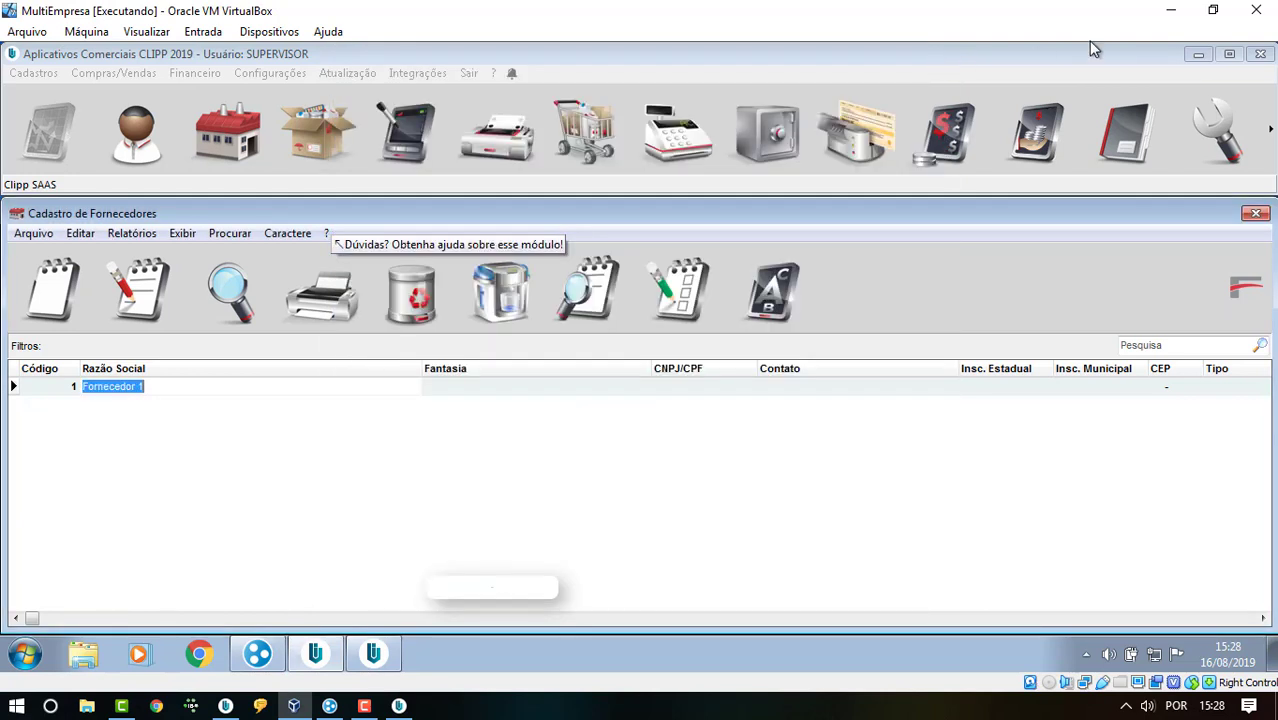
{"action": "left_click", "coordinate": [1171, 15]}
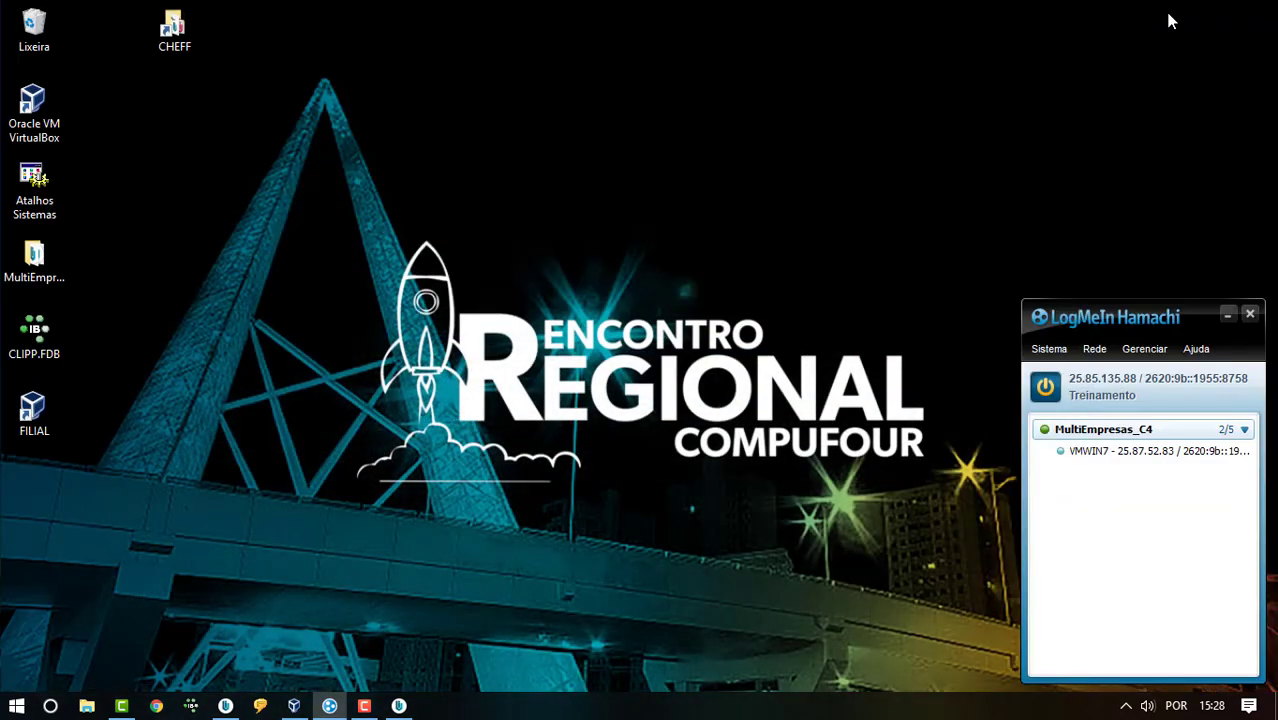
- Restore CLIPP, verify Fornecedor 1 appears in the client list, then close it
{"action": "left_click", "coordinate": [225, 706]}
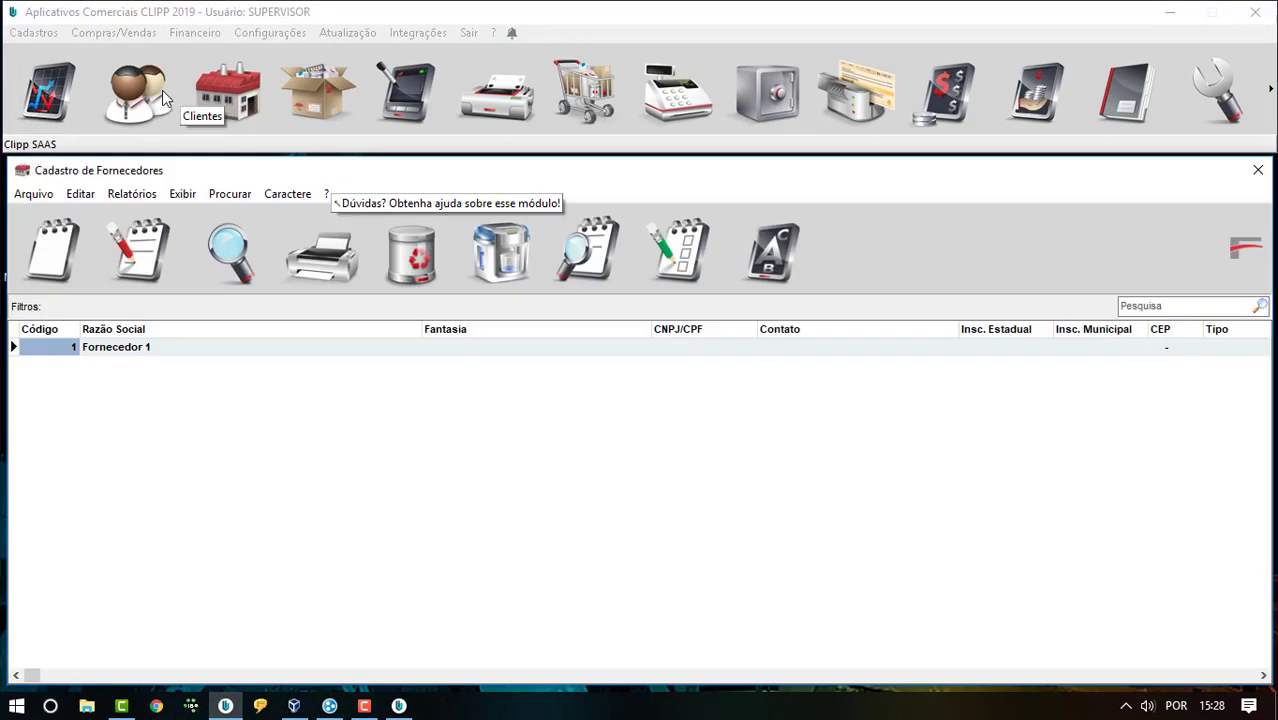
{"action": "left_click", "coordinate": [128, 105]}
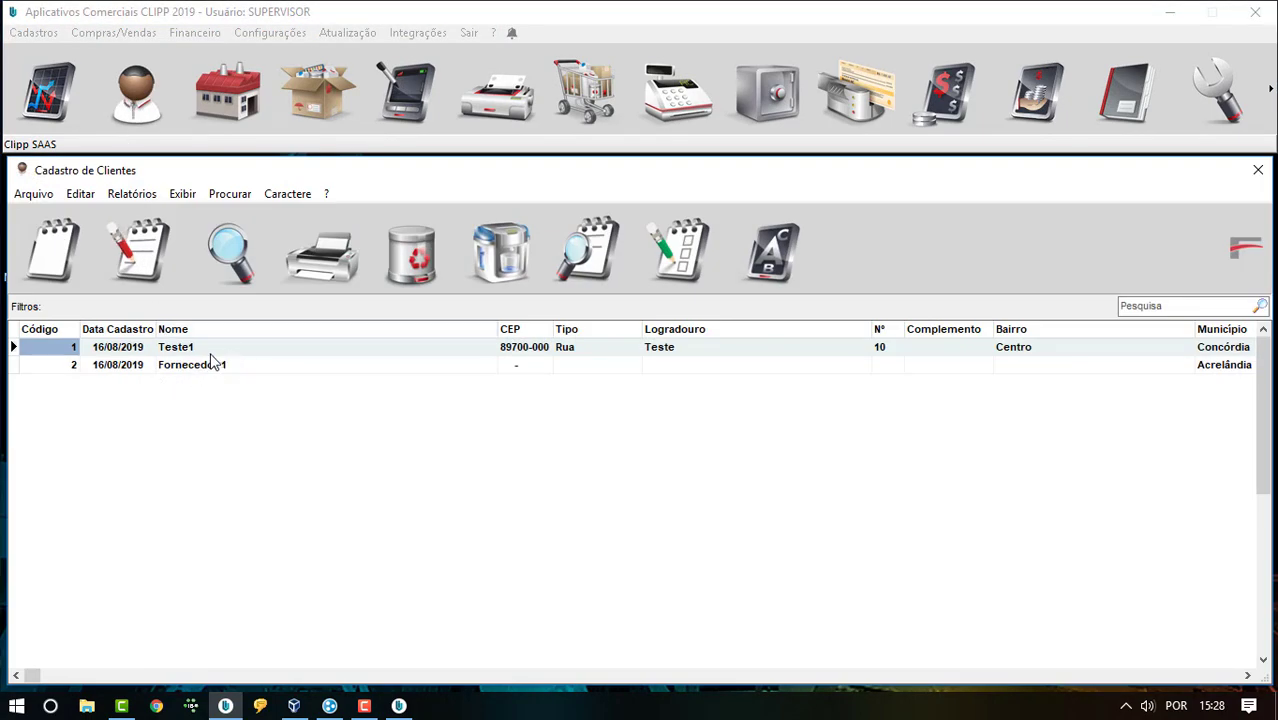
{"action": "left_click", "coordinate": [325, 80]}
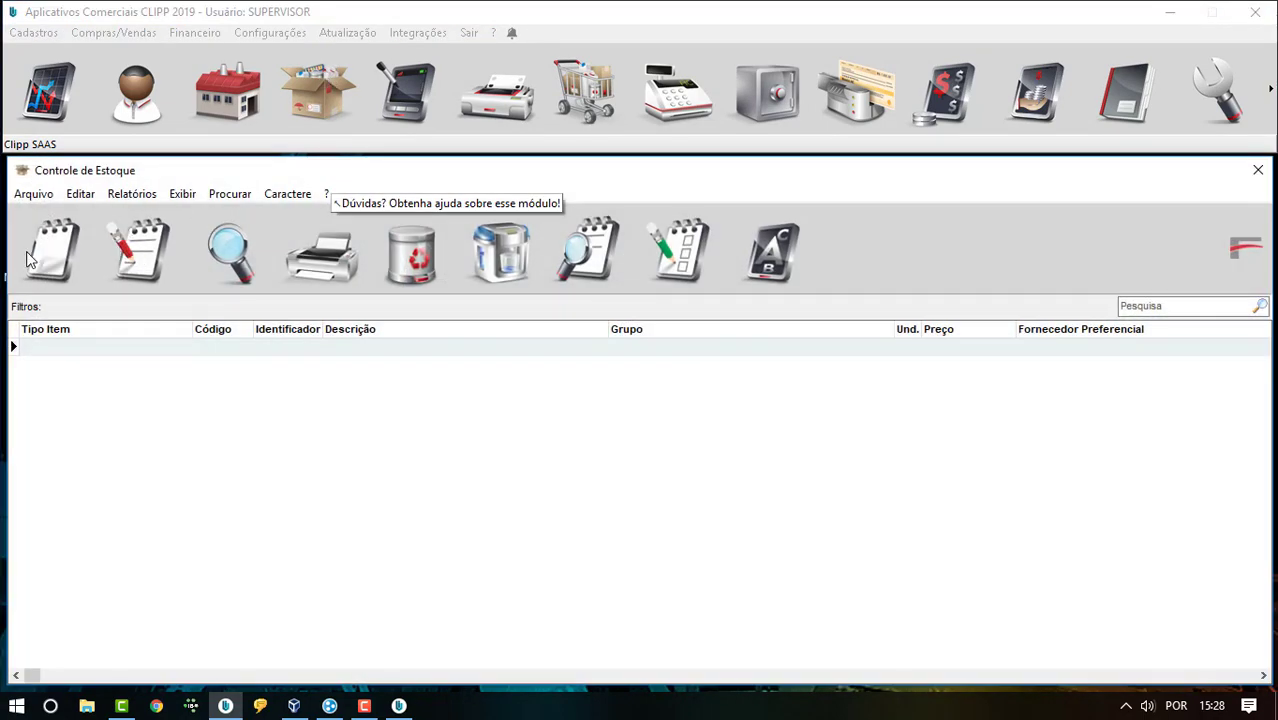
- Start new product 'Produto Novo' and create the stock group 'teste' for it
{"action": "left_click", "coordinate": [40, 262]}
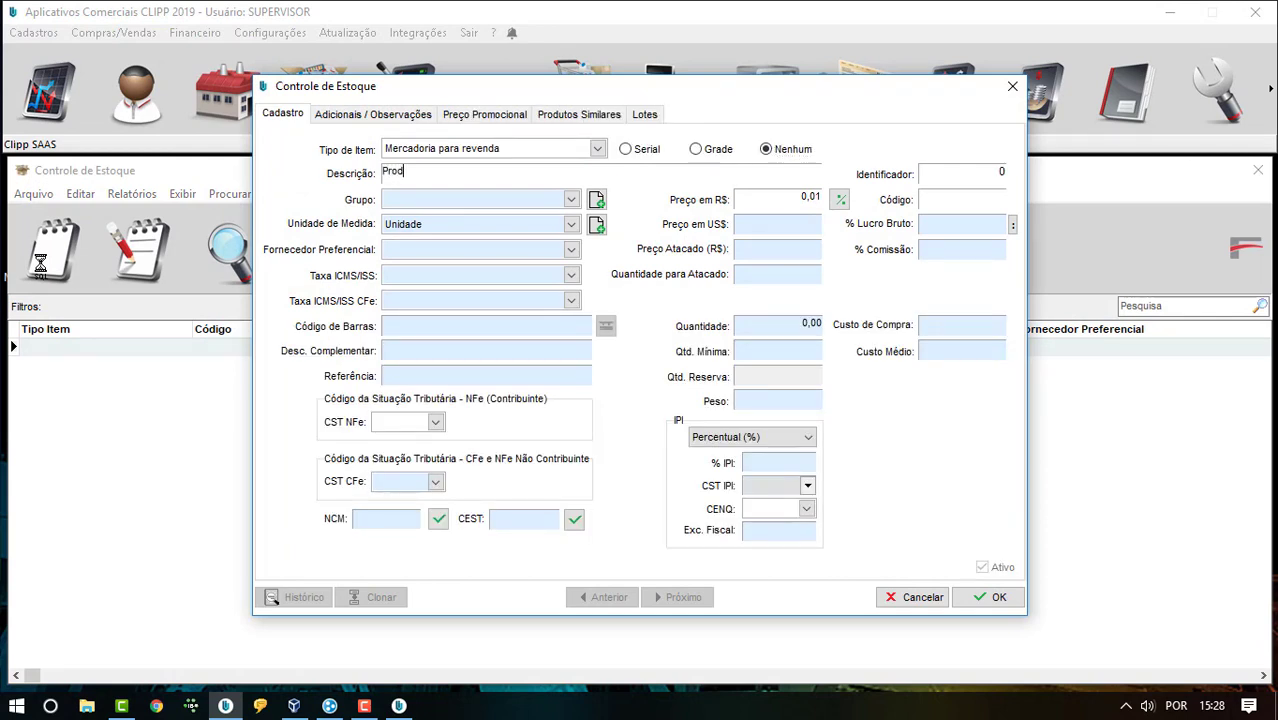
{"action": "key", "text": "Tab"}
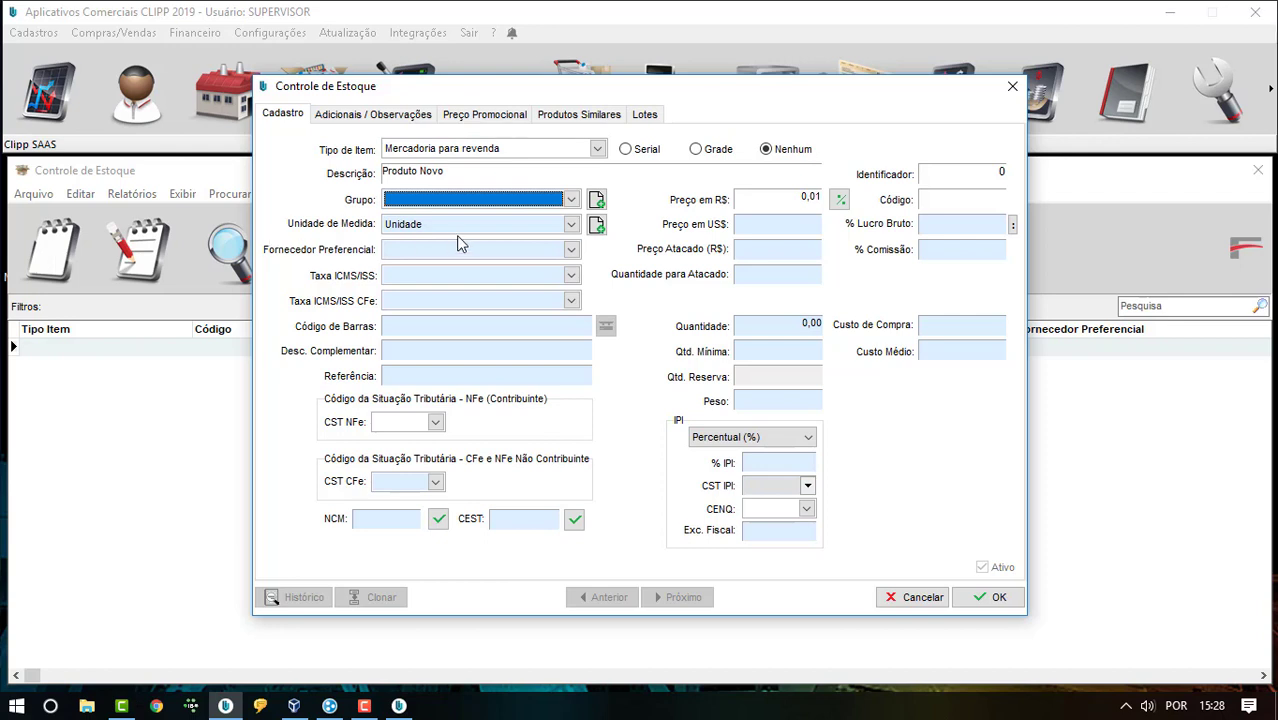
{"action": "left_click", "coordinate": [596, 199]}
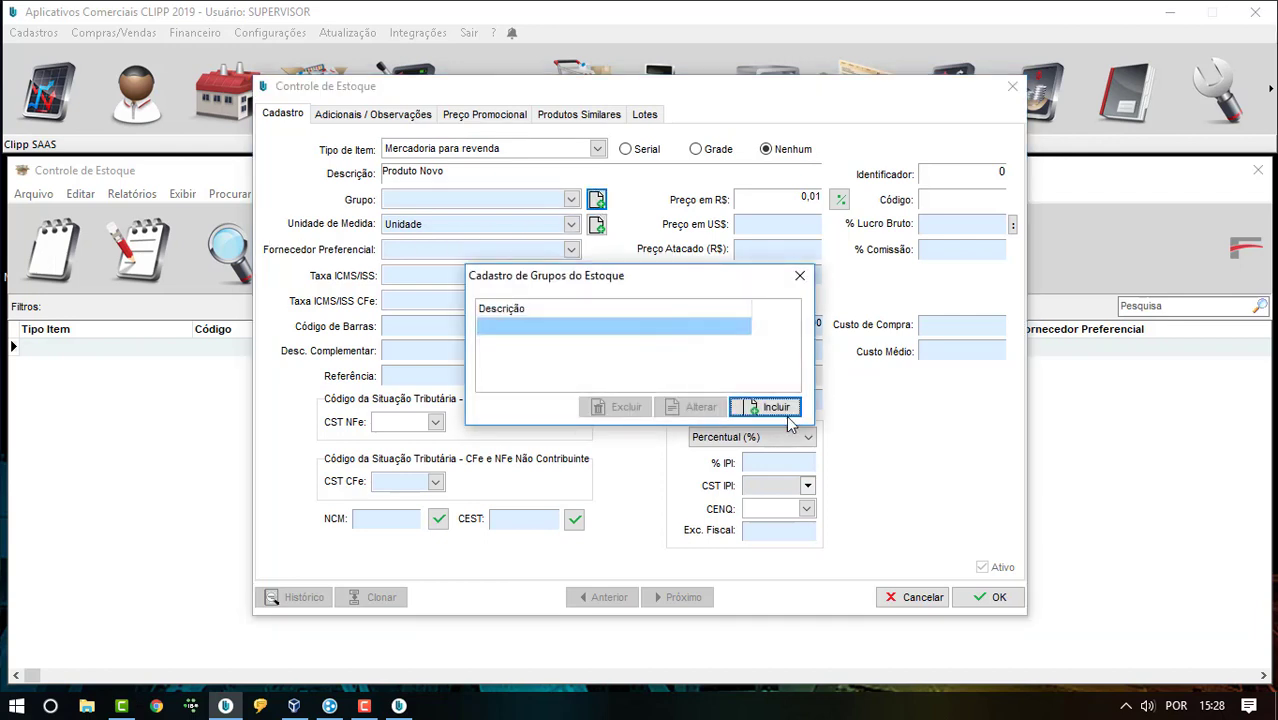
{"action": "left_click", "coordinate": [786, 414]}
{"action": "type", "text": "teste"}
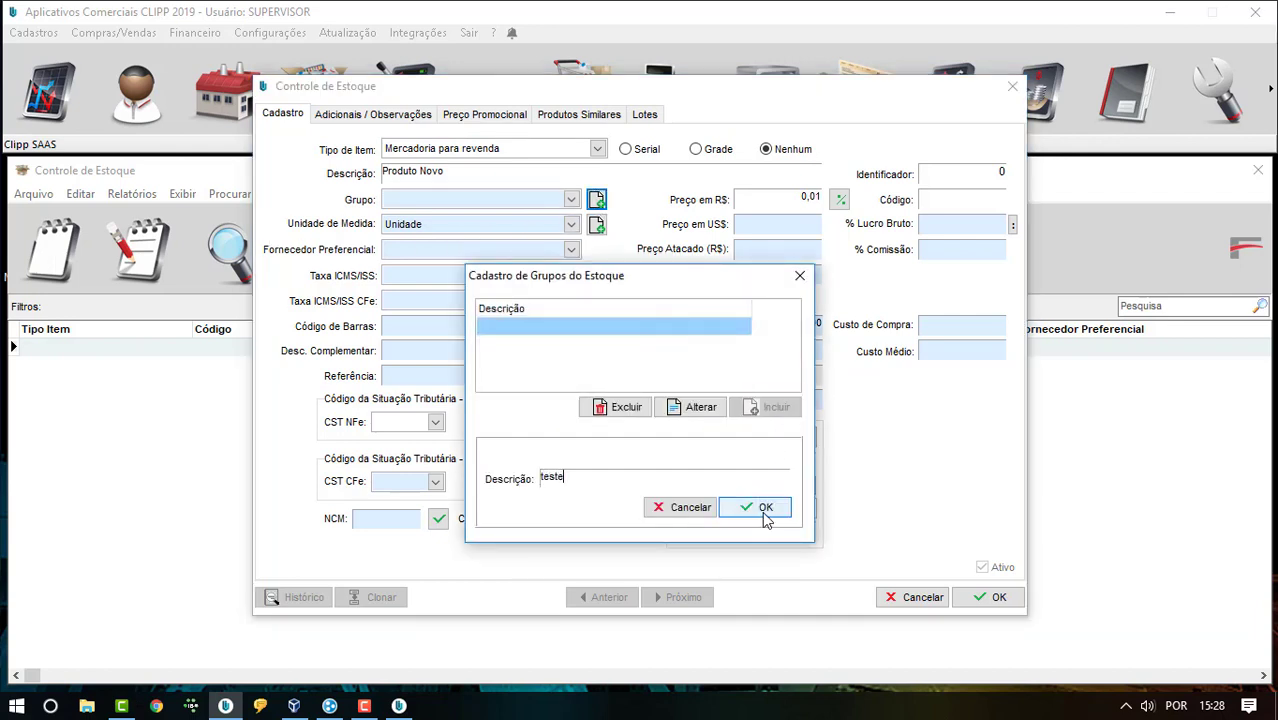
{"action": "left_click", "coordinate": [765, 510]}
{"action": "left_click", "coordinate": [804, 279]}
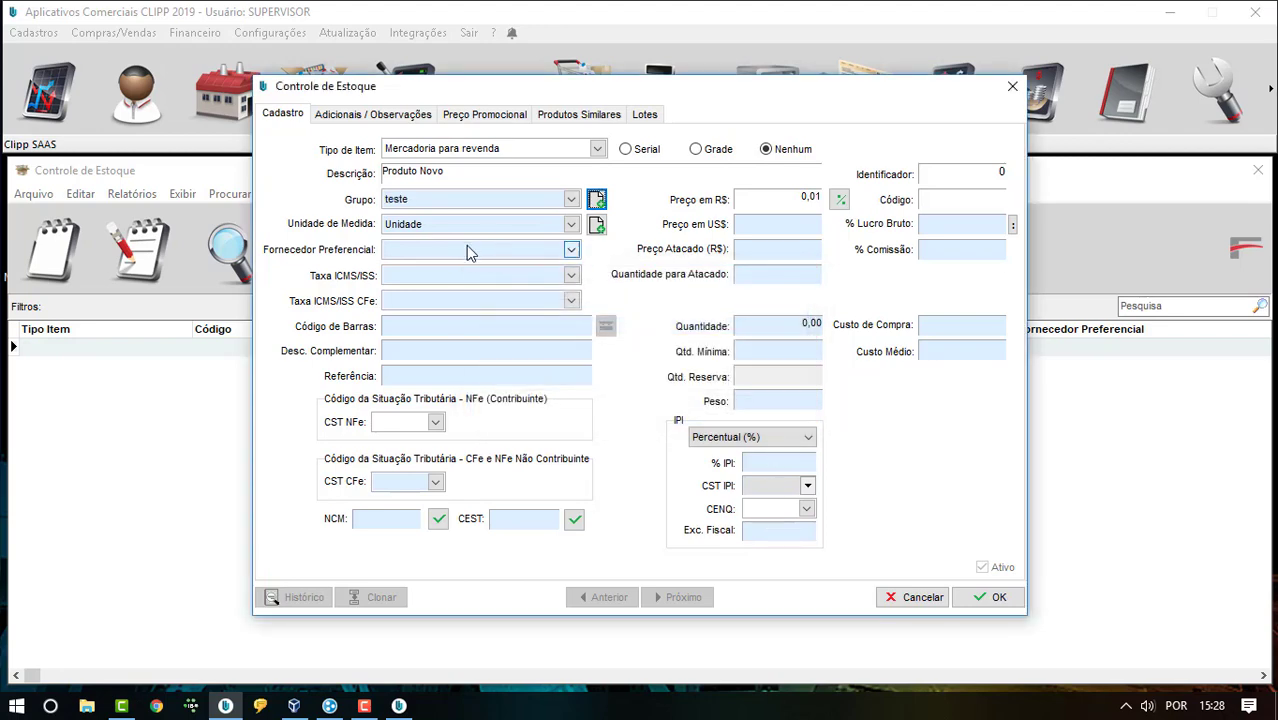
- Set CST NFe and CST CFe to 000 and enter NCM 12345678
{"action": "left_click", "coordinate": [405, 421]}
{"action": "left_click", "coordinate": [405, 440]}
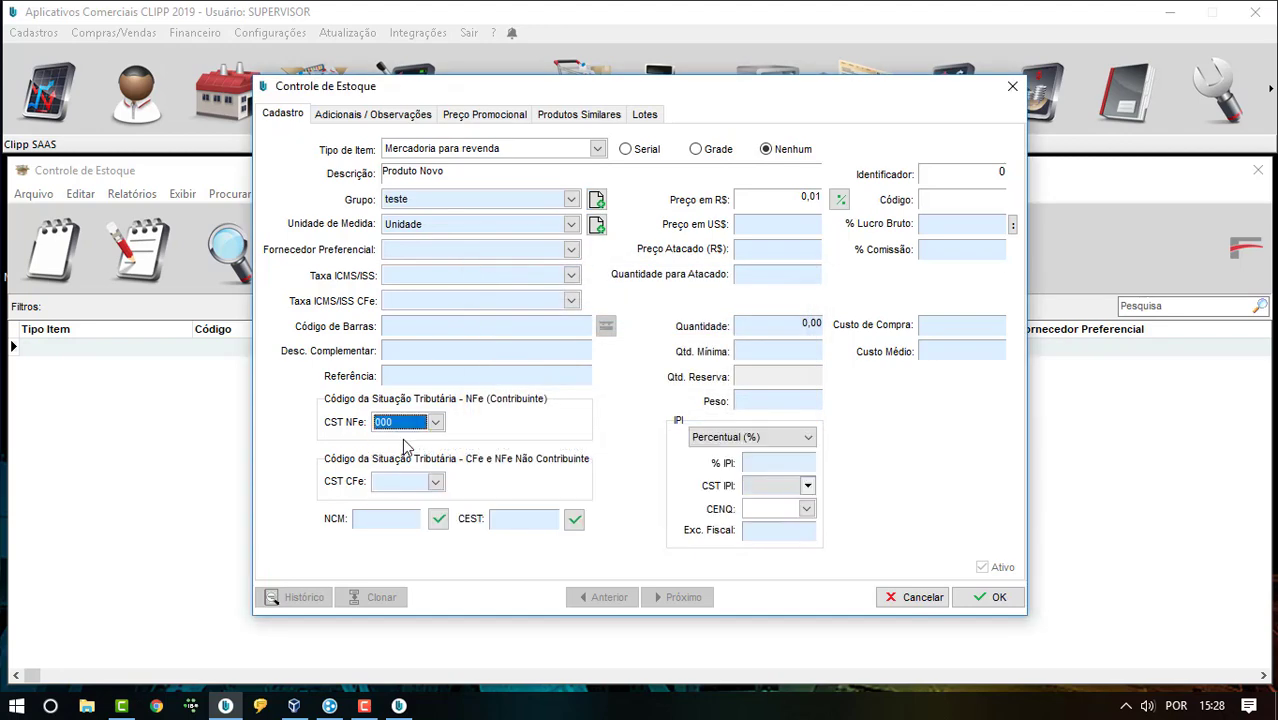
{"action": "left_click", "coordinate": [425, 481]}
{"action": "left_click", "coordinate": [406, 502]}
{"action": "left_click", "coordinate": [408, 518]}
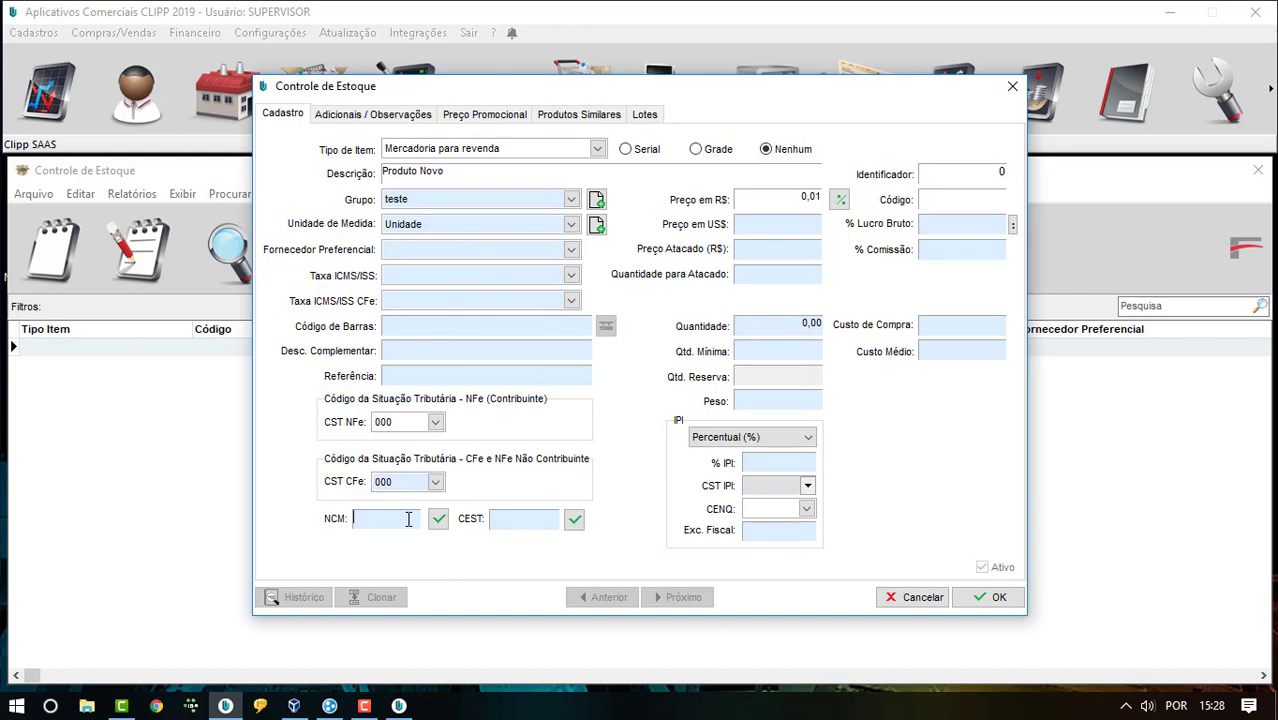
{"action": "key", "text": "Tab"}
- Set price 19,90 and quantity 10, then save Produto Novo
{"action": "left_click", "coordinate": [776, 196]}
{"action": "type", "text": "19,90"}
{"action": "key", "text": "Tab"}
{"action": "left_click", "coordinate": [762, 322]}
{"action": "type", "text": "1"}
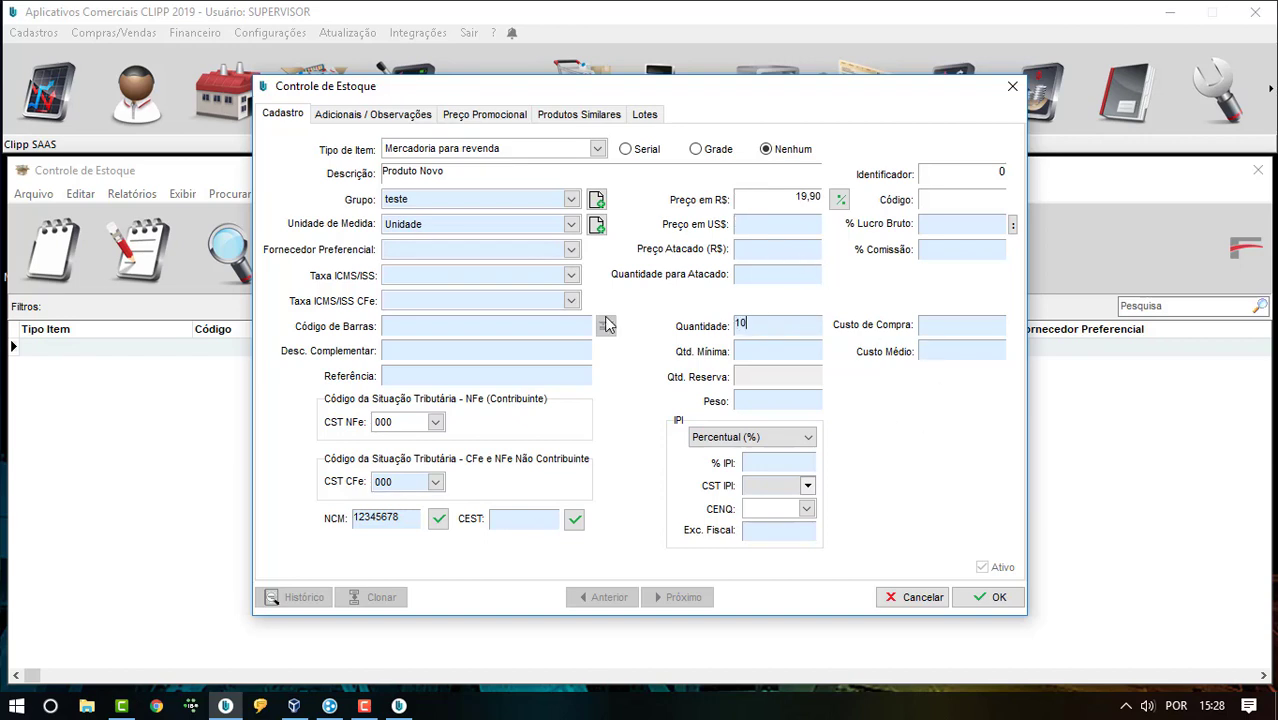
{"action": "type", "text": "00"}
{"action": "left_click", "coordinate": [990, 598]}
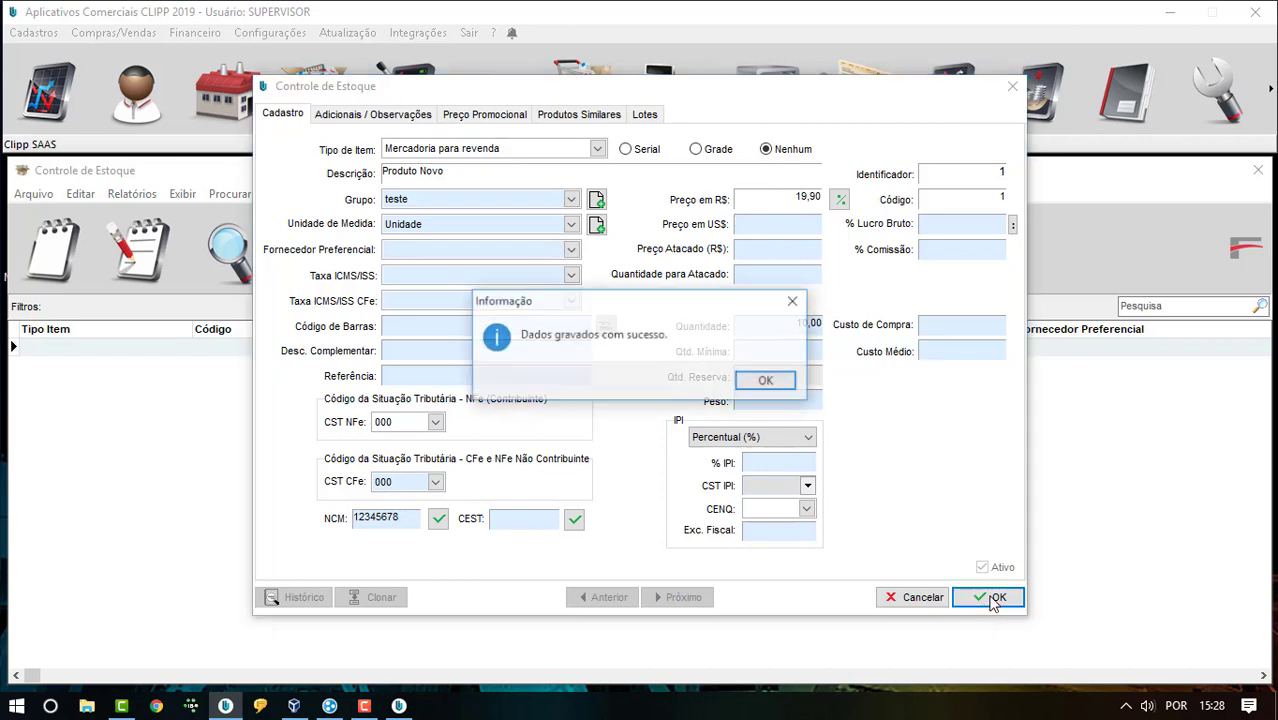
{"action": "left_click", "coordinate": [765, 380]}
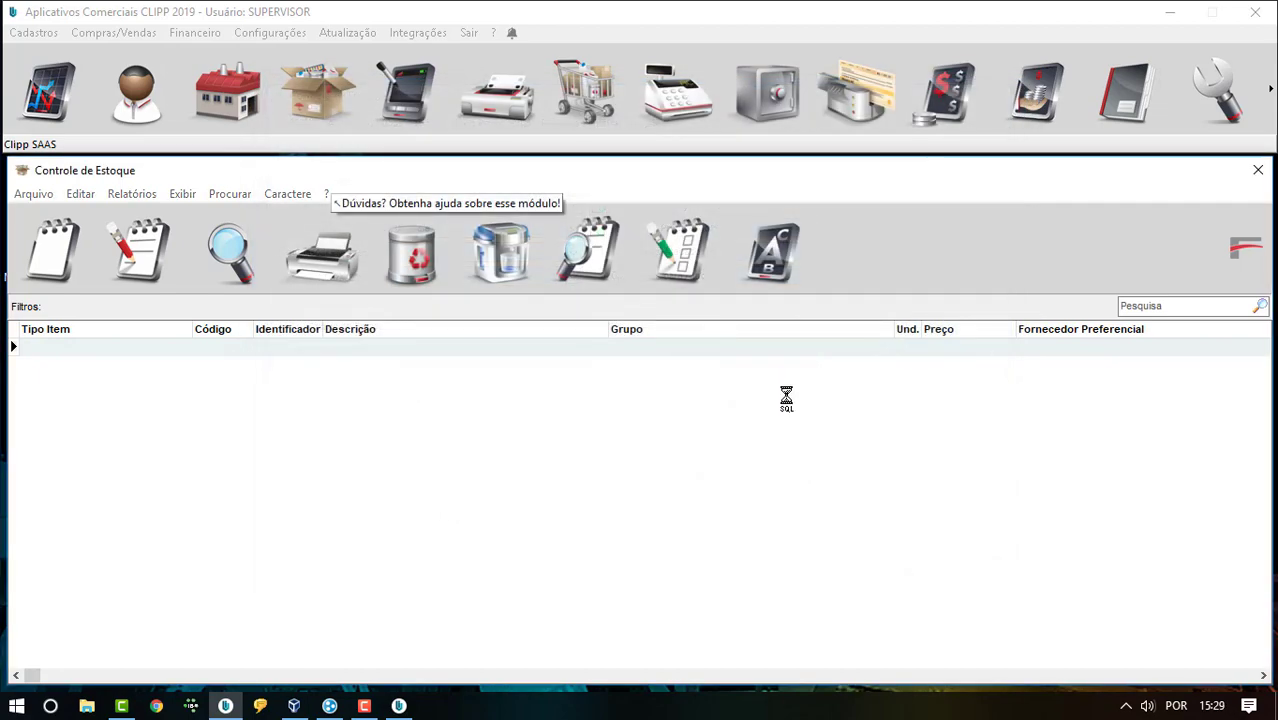
- Switch to the virtual machine and open Produto Novo from its stock control list
{"action": "left_click", "coordinate": [1012, 90]}
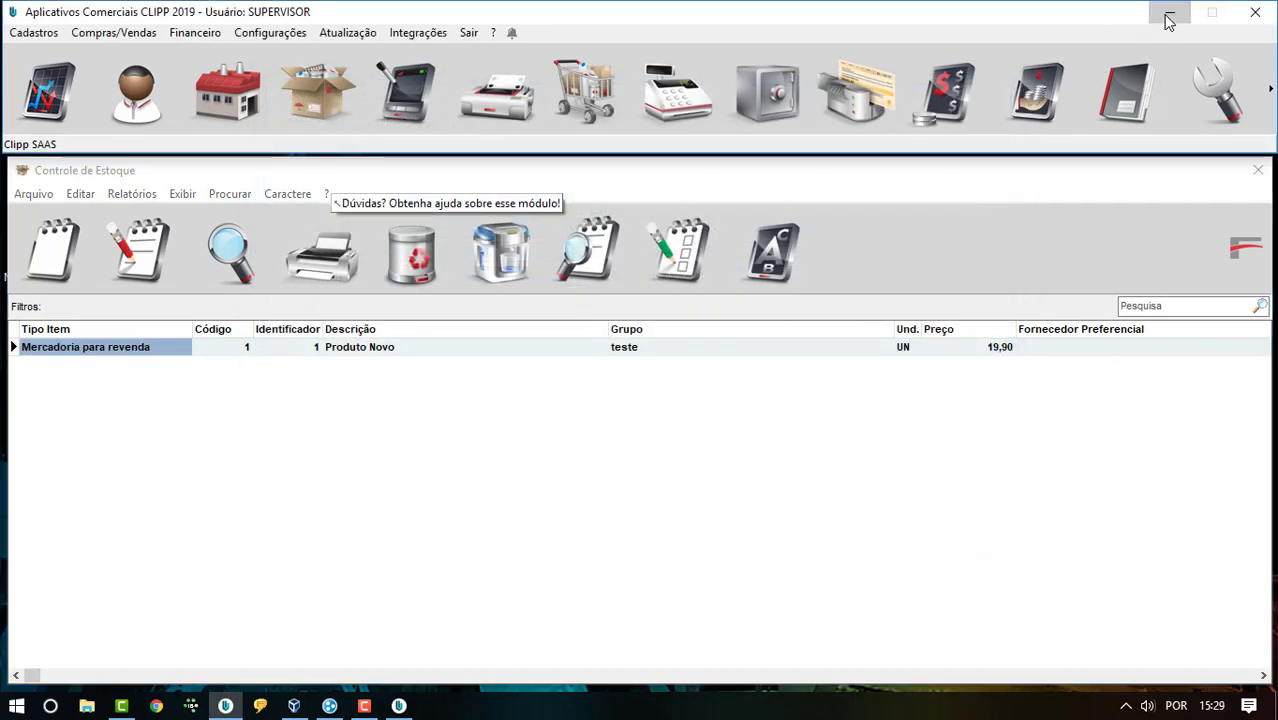
{"action": "left_click", "coordinate": [1169, 17]}
{"action": "left_click", "coordinate": [294, 706]}
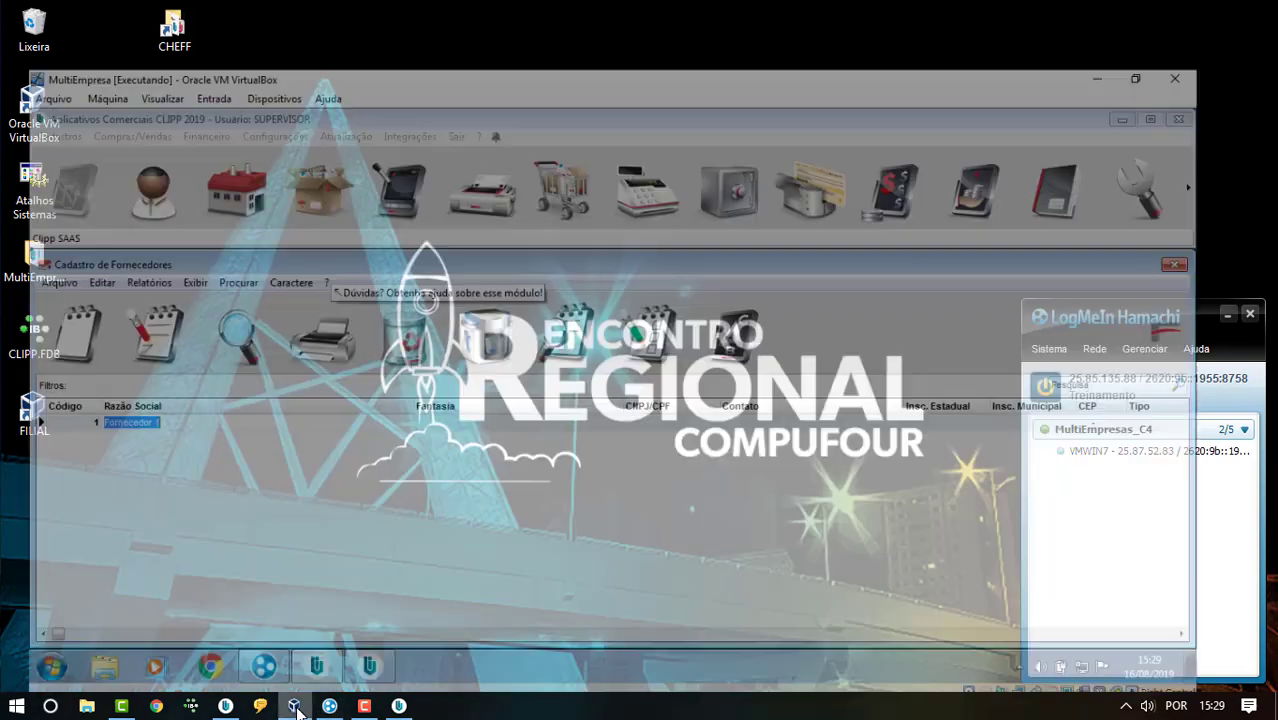
{"action": "key", "text": "Escape"}
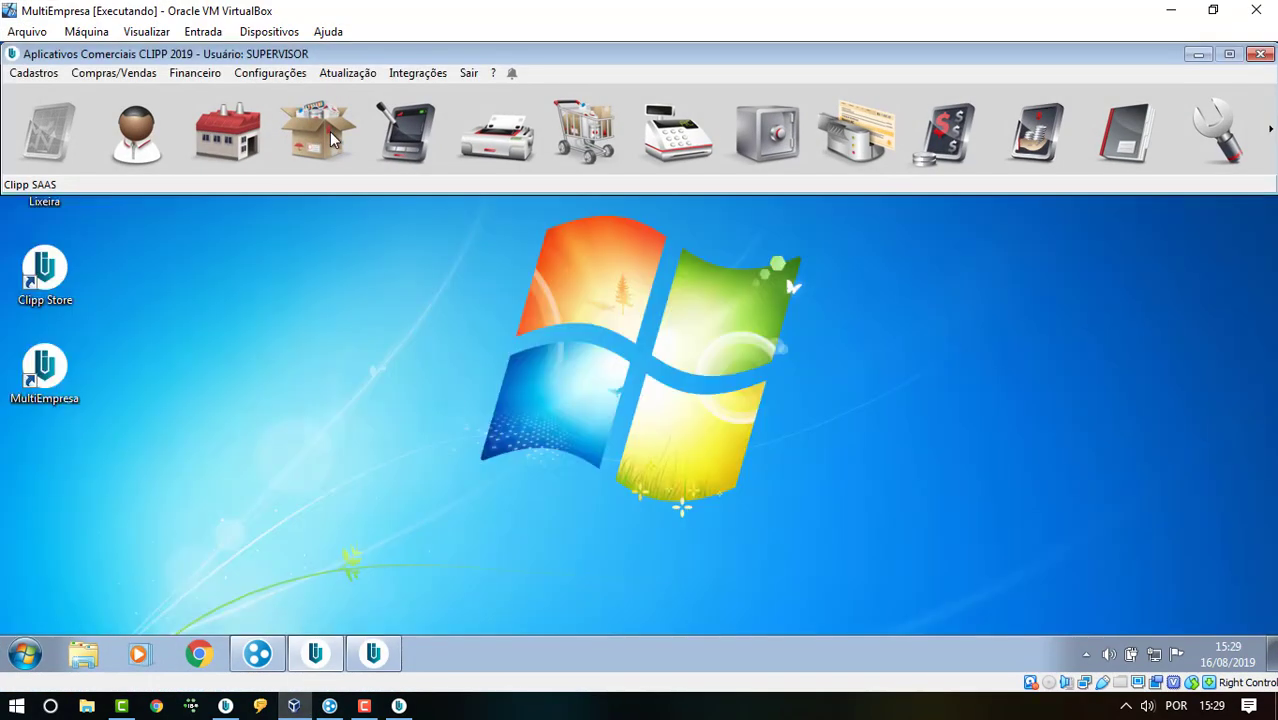
{"action": "left_click", "coordinate": [329, 131]}
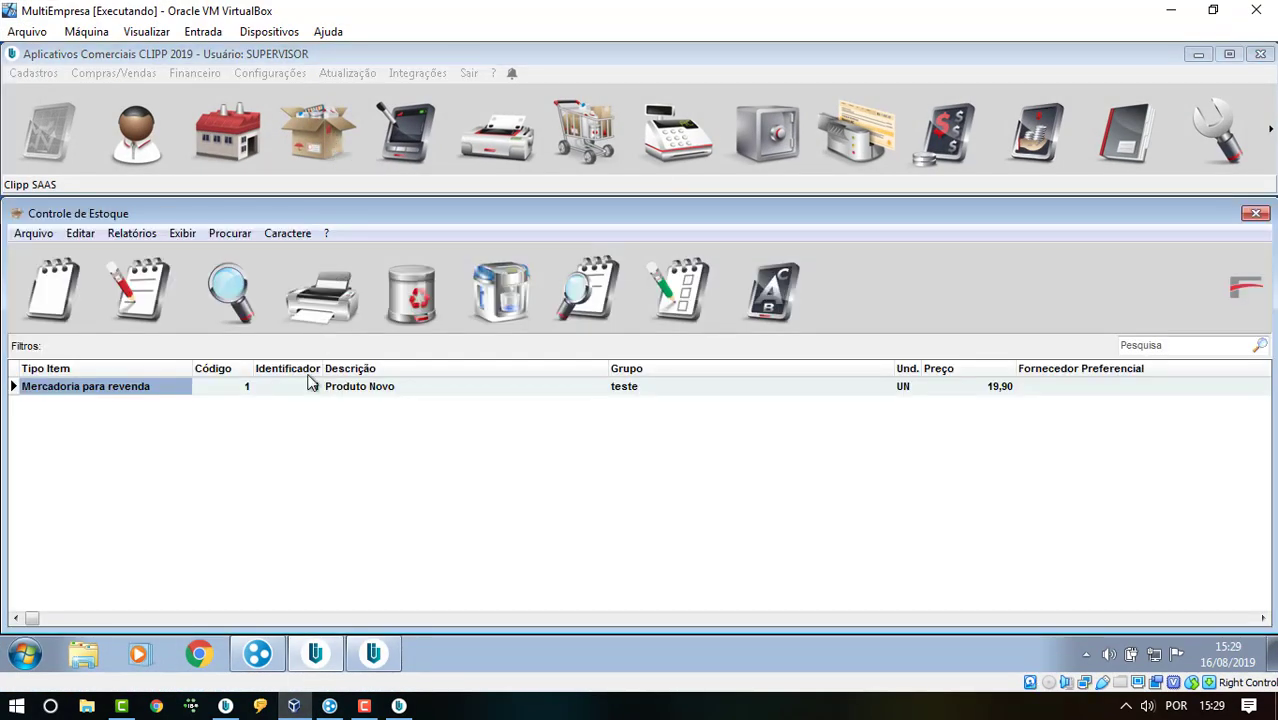
{"action": "left_click", "coordinate": [377, 393]}
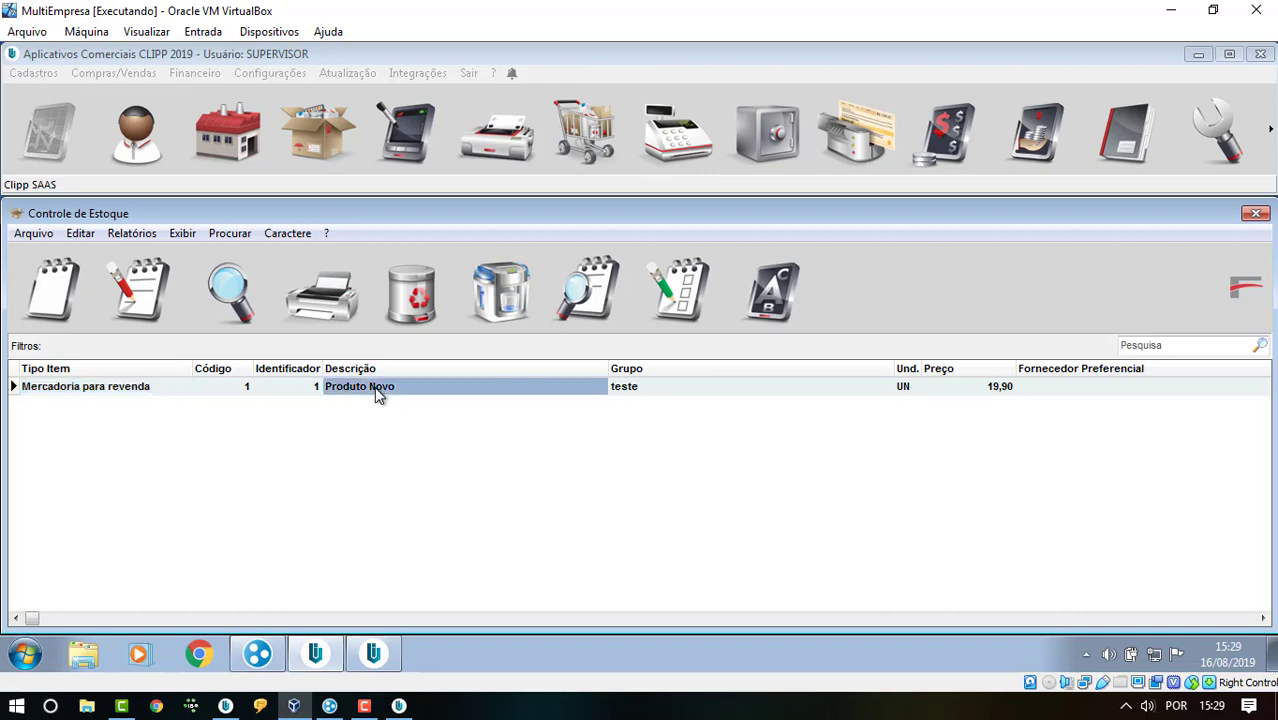
{"action": "double_click", "coordinate": [377, 393]}
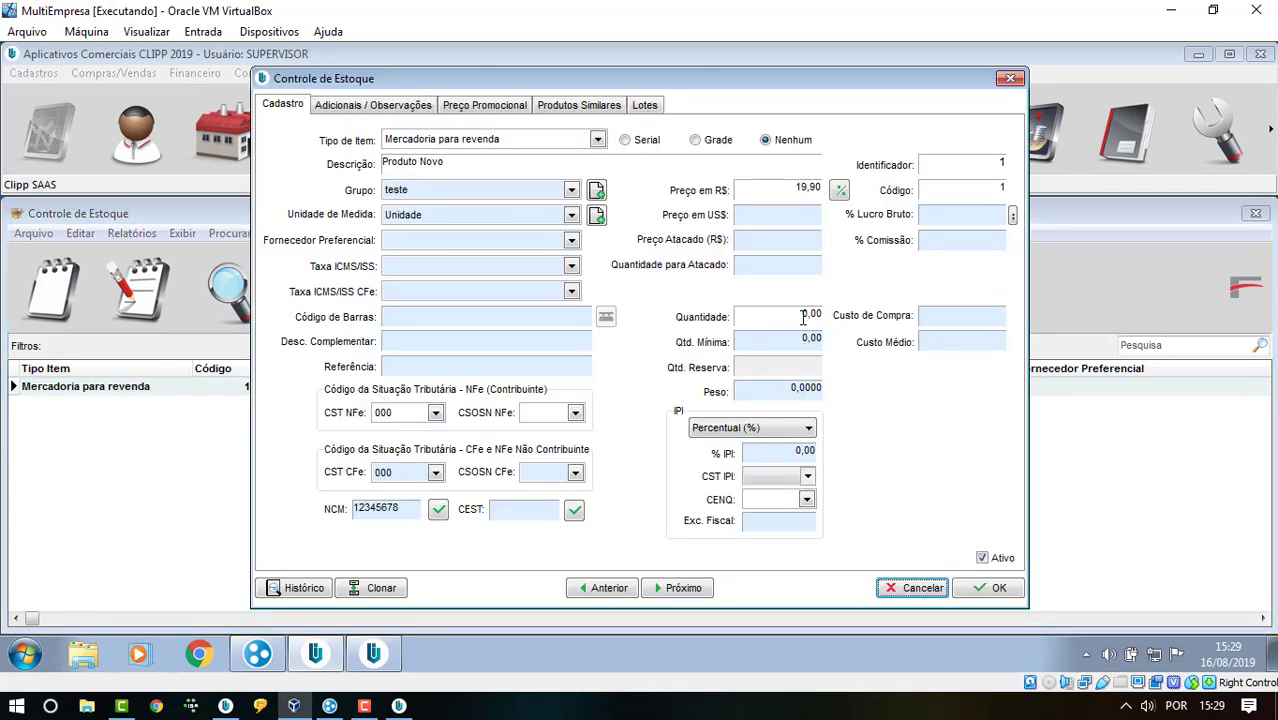
- Set the product's Taxa ICMS/ISS to Venda à vista
{"action": "left_click", "coordinate": [421, 266]}
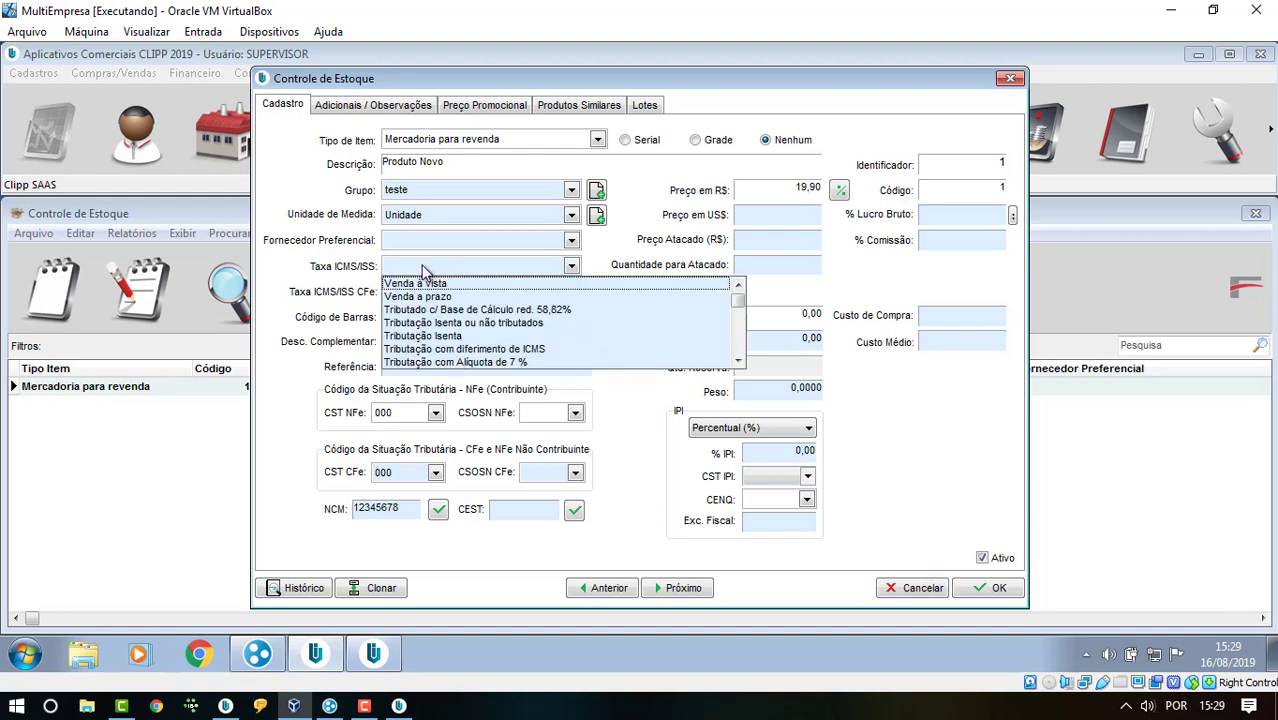
{"action": "left_click", "coordinate": [421, 265]}
{"action": "left_click", "coordinate": [418, 286]}
{"action": "left_click", "coordinate": [418, 268]}
{"action": "left_click", "coordinate": [416, 284]}
- Set CSOSN NFe and CFe to 101, save, and reopen Produto Novo
{"action": "left_click", "coordinate": [553, 416]}
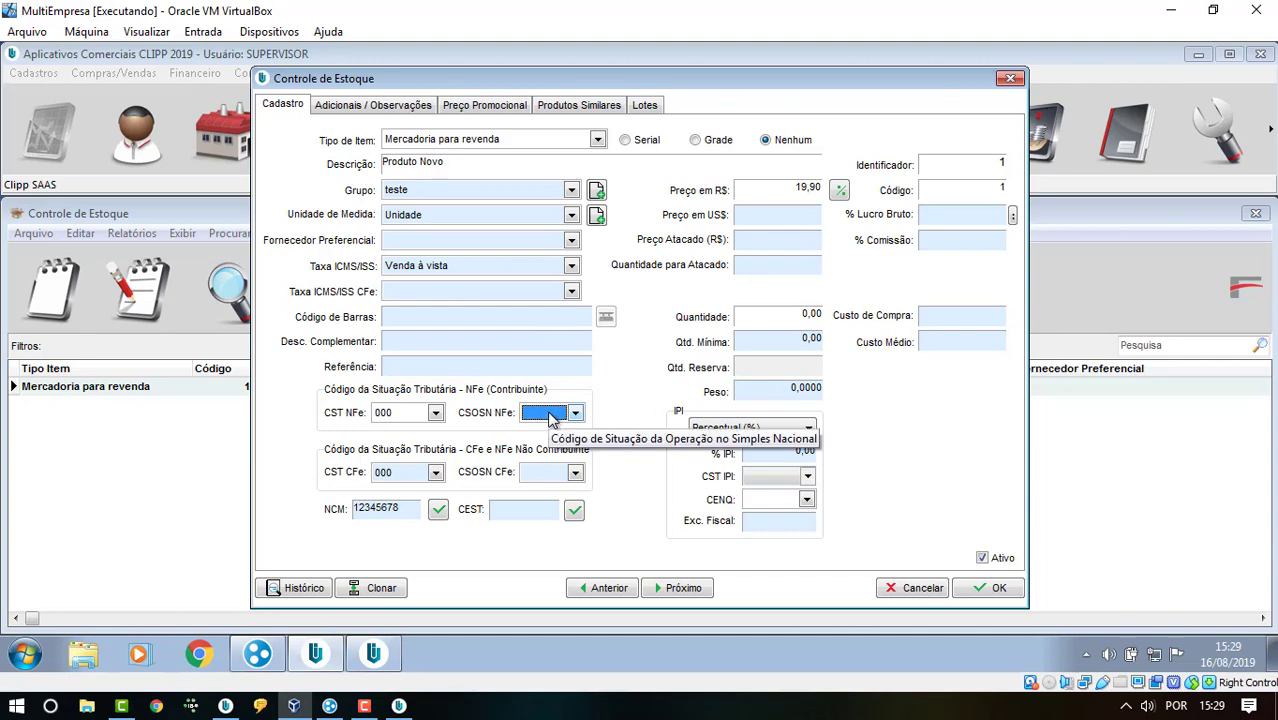
{"action": "left_click", "coordinate": [552, 418]}
{"action": "left_click", "coordinate": [555, 428]}
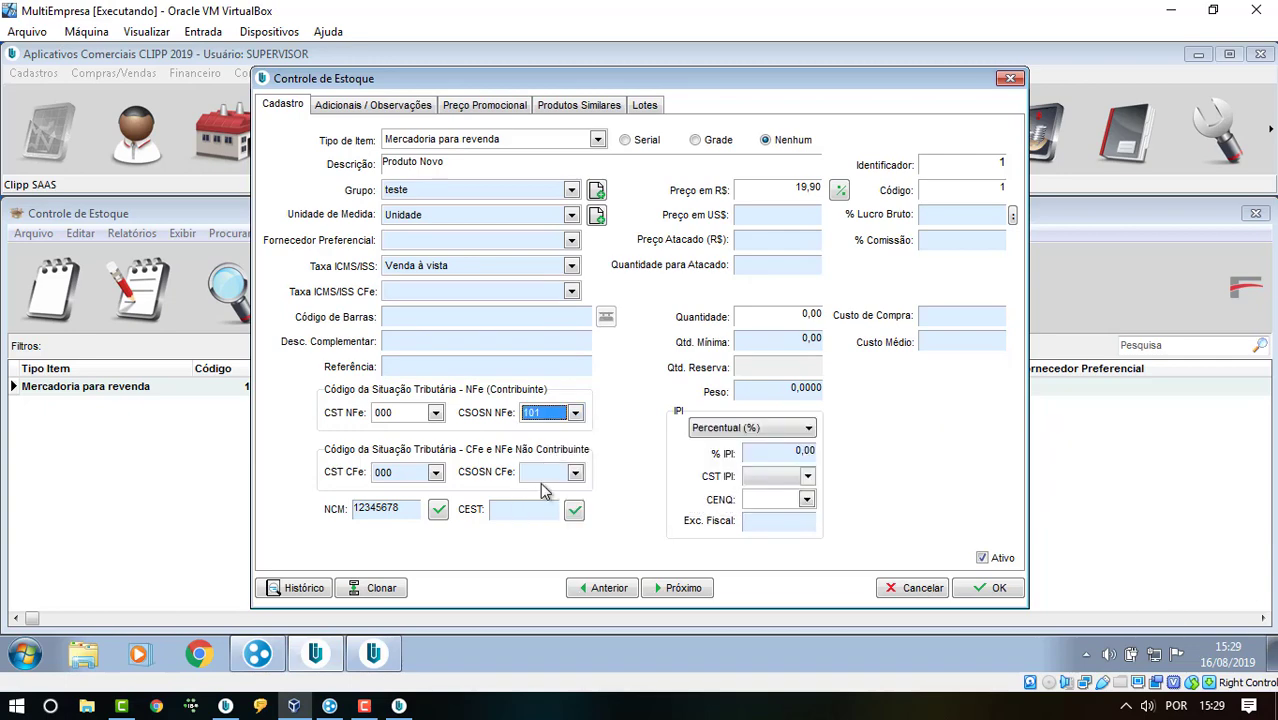
{"action": "left_click", "coordinate": [547, 476]}
{"action": "left_click", "coordinate": [548, 492]}
{"action": "left_click", "coordinate": [988, 587]}
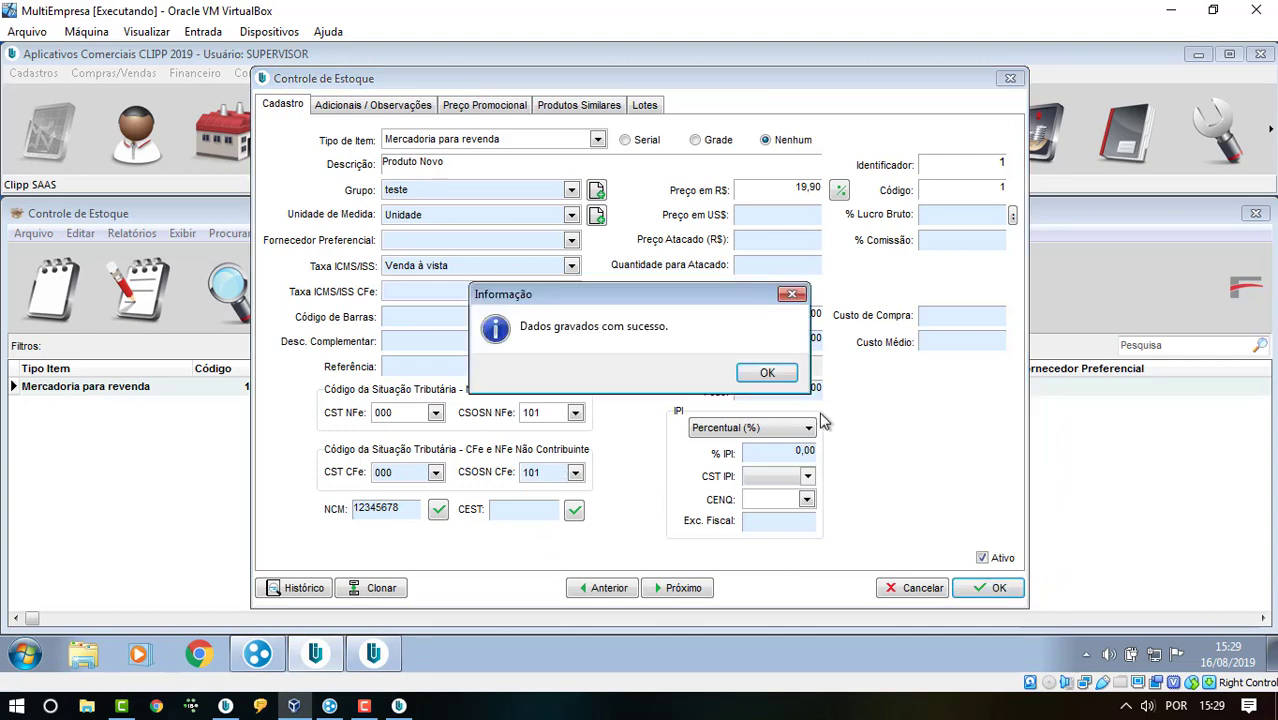
{"action": "left_click", "coordinate": [766, 374]}
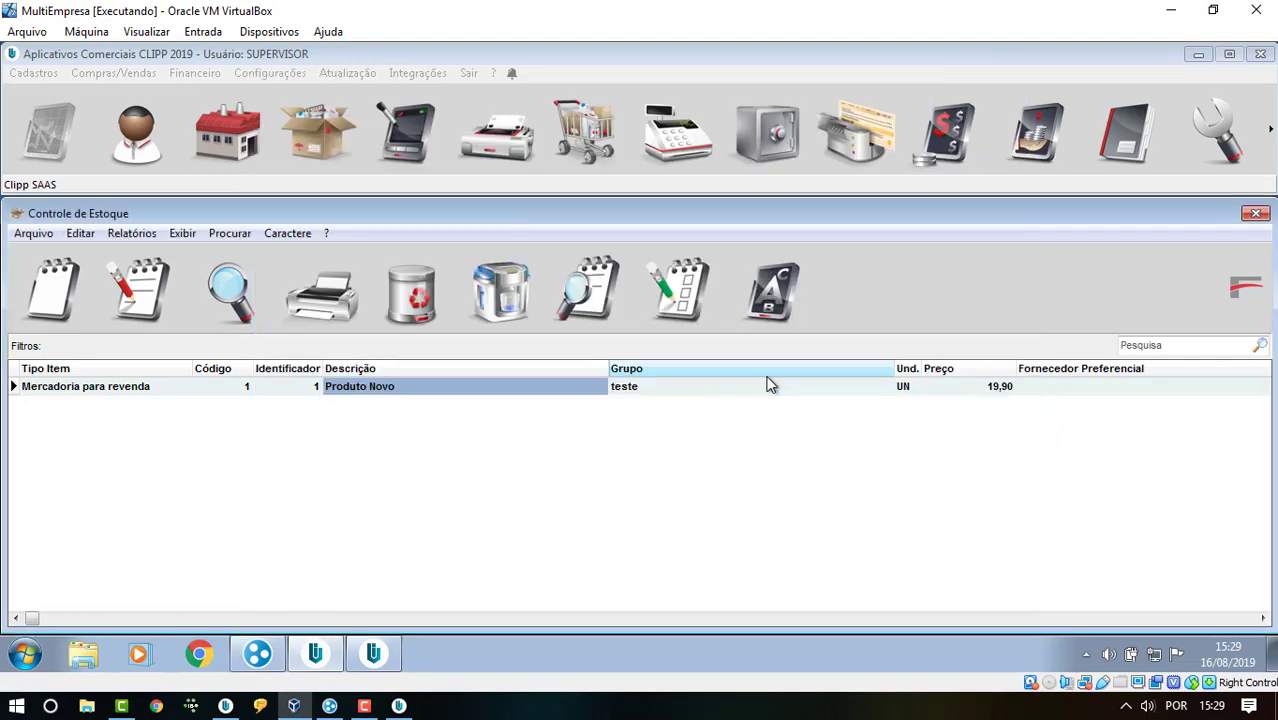
{"action": "double_click", "coordinate": [437, 389]}
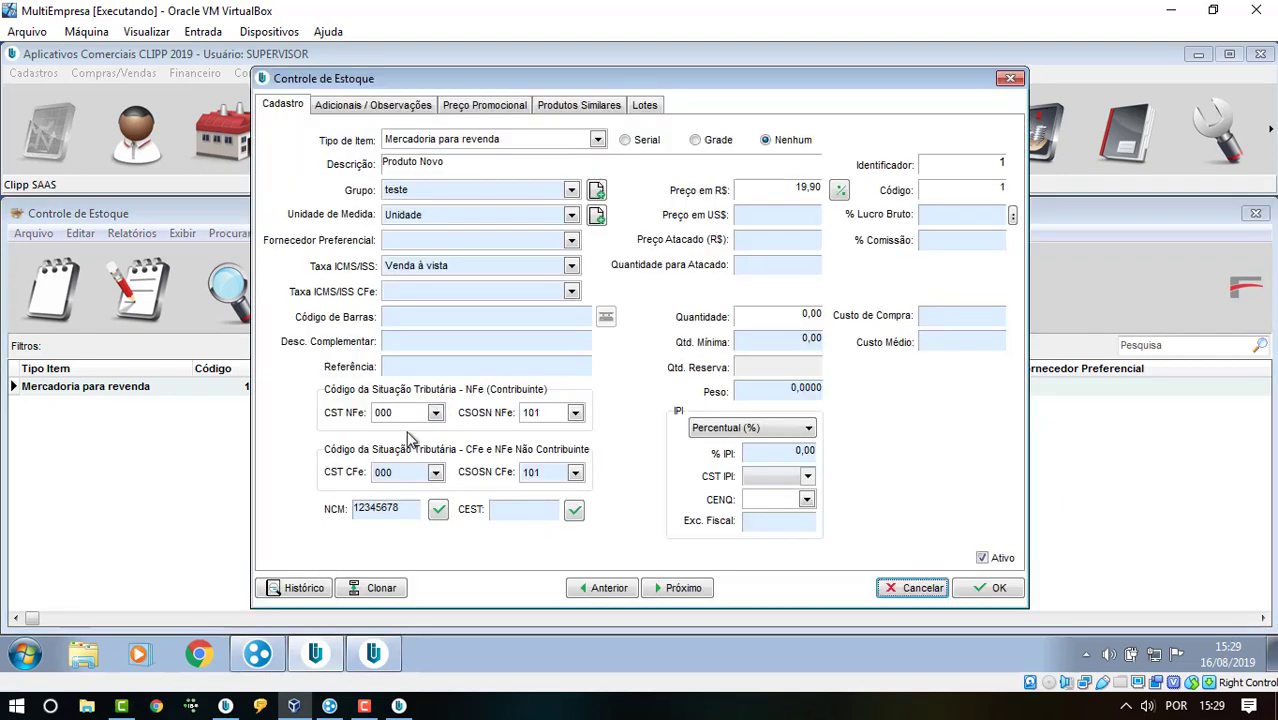
- Clone Produto Novo and rename the copy's description to Produto Clonado
{"action": "left_click", "coordinate": [376, 590]}
{"action": "left_click", "coordinate": [766, 399]}
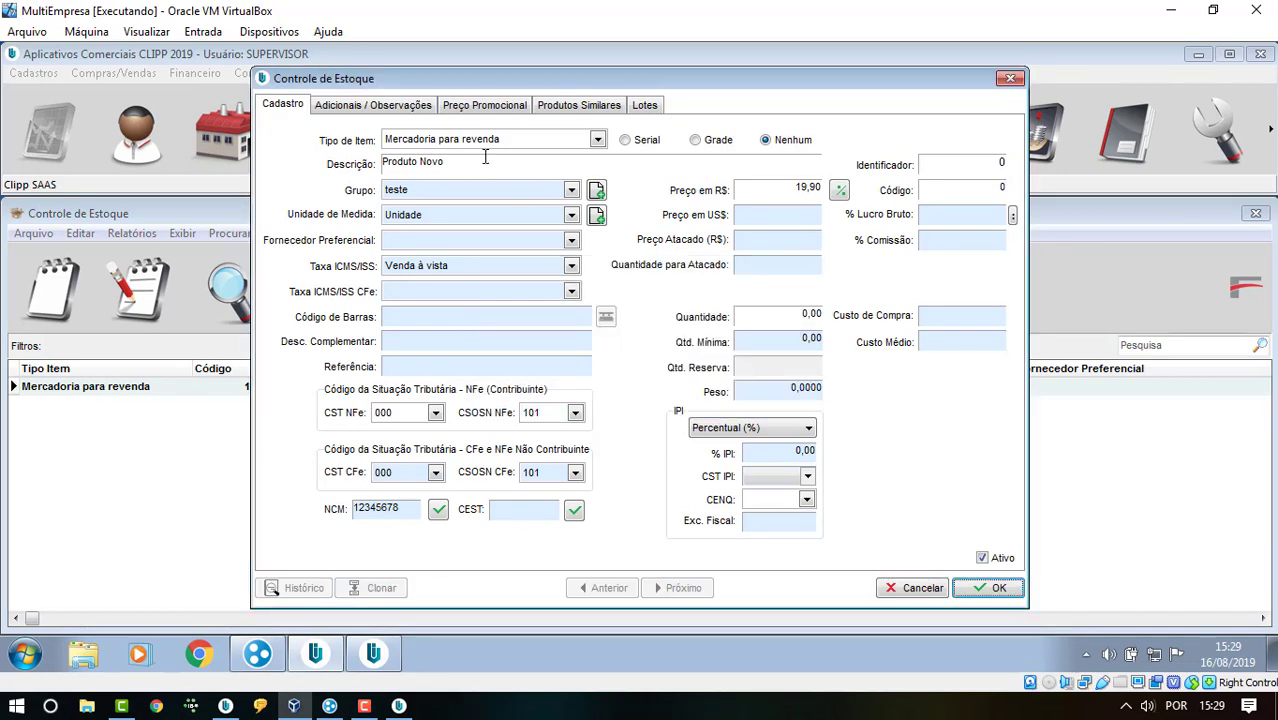
{"action": "left_click_drag", "start_coordinate": [465, 163], "coordinate": [421, 162]}
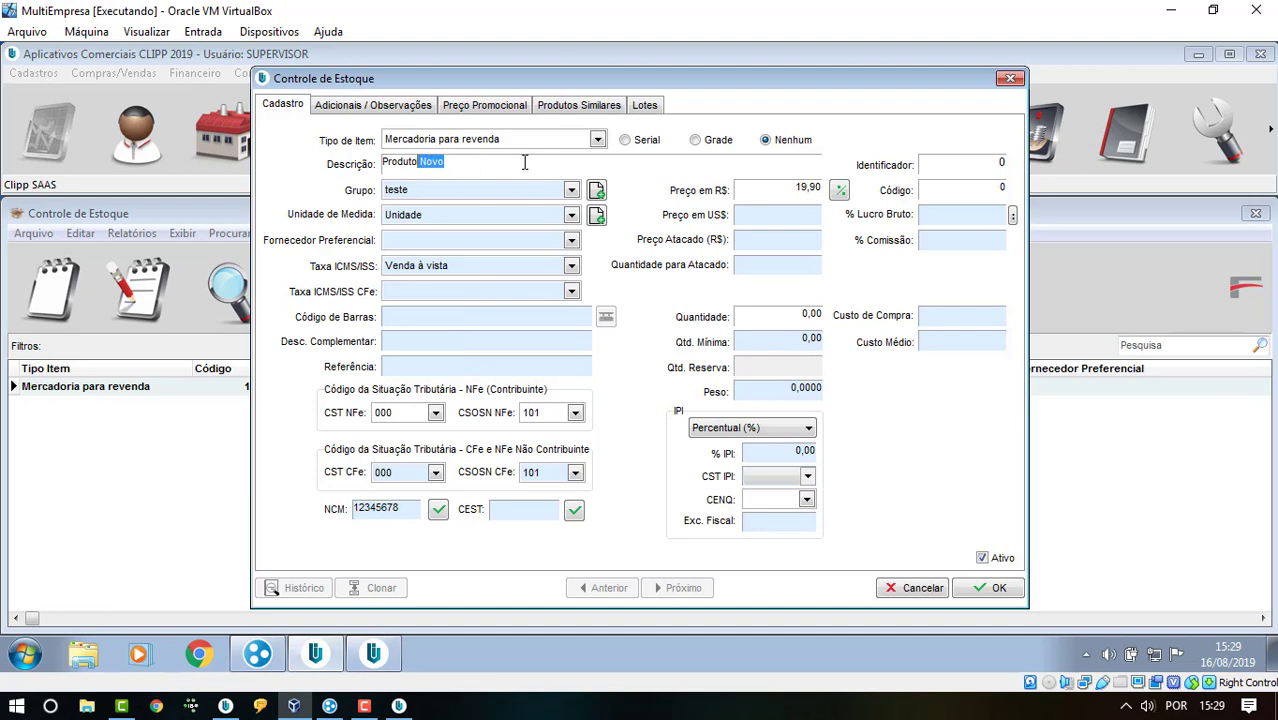
{"action": "key", "text": "BackSpace"}
{"action": "type", "text": "Clonado"}
{"action": "key", "text": "Tab"}
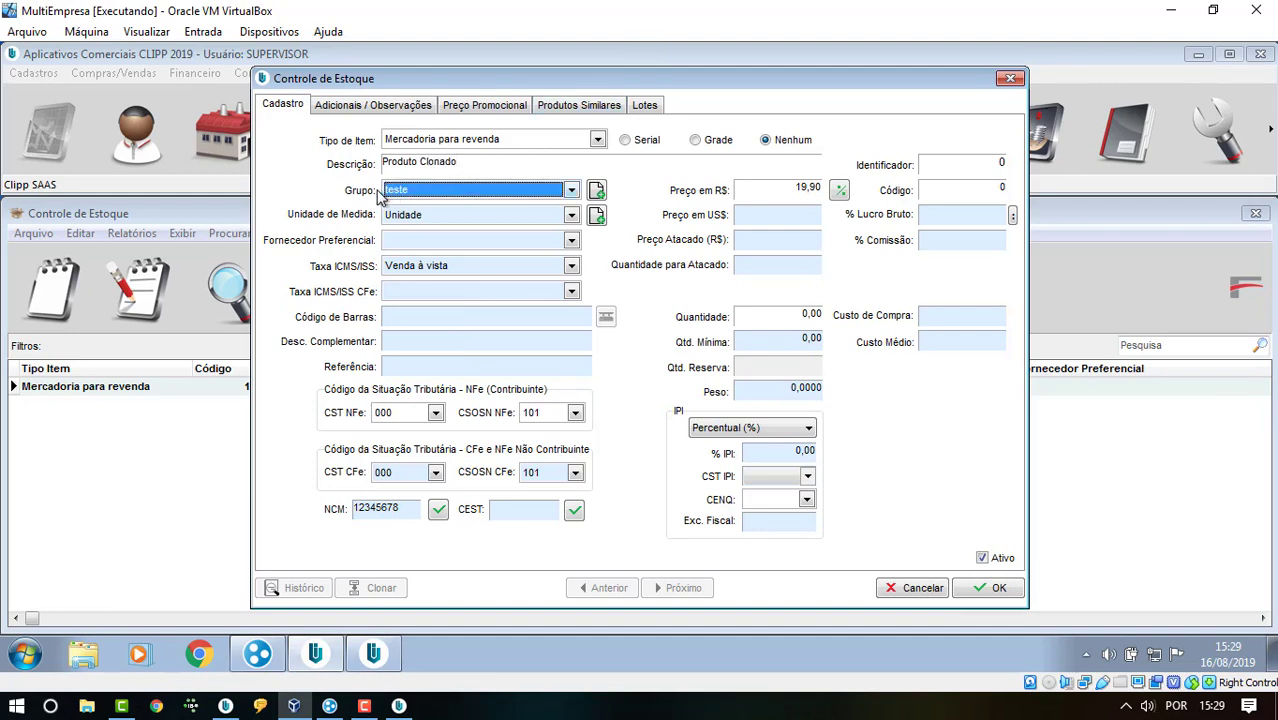
- Create a new stock group named Produto Clonado for the cloned product
{"action": "left_click", "coordinate": [596, 189]}
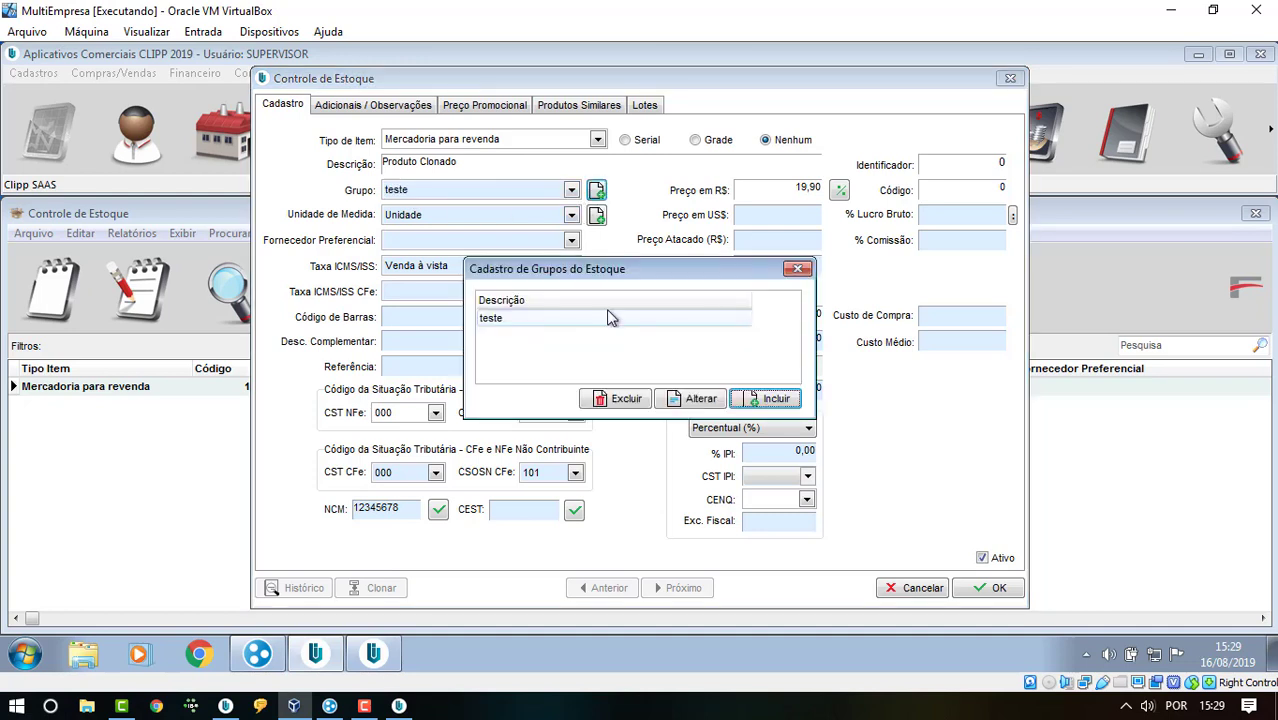
{"action": "left_click", "coordinate": [770, 399]}
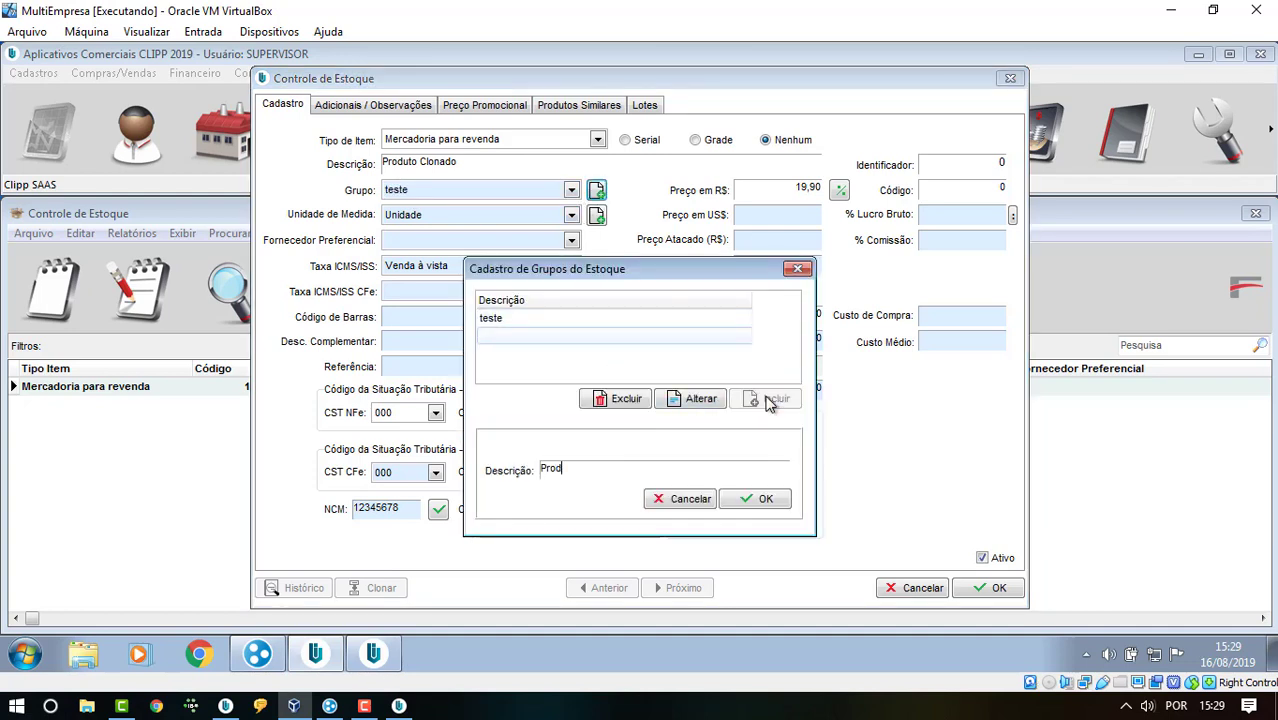
{"action": "type", "text": "Produto Clonado"}
{"action": "key", "text": "Return"}
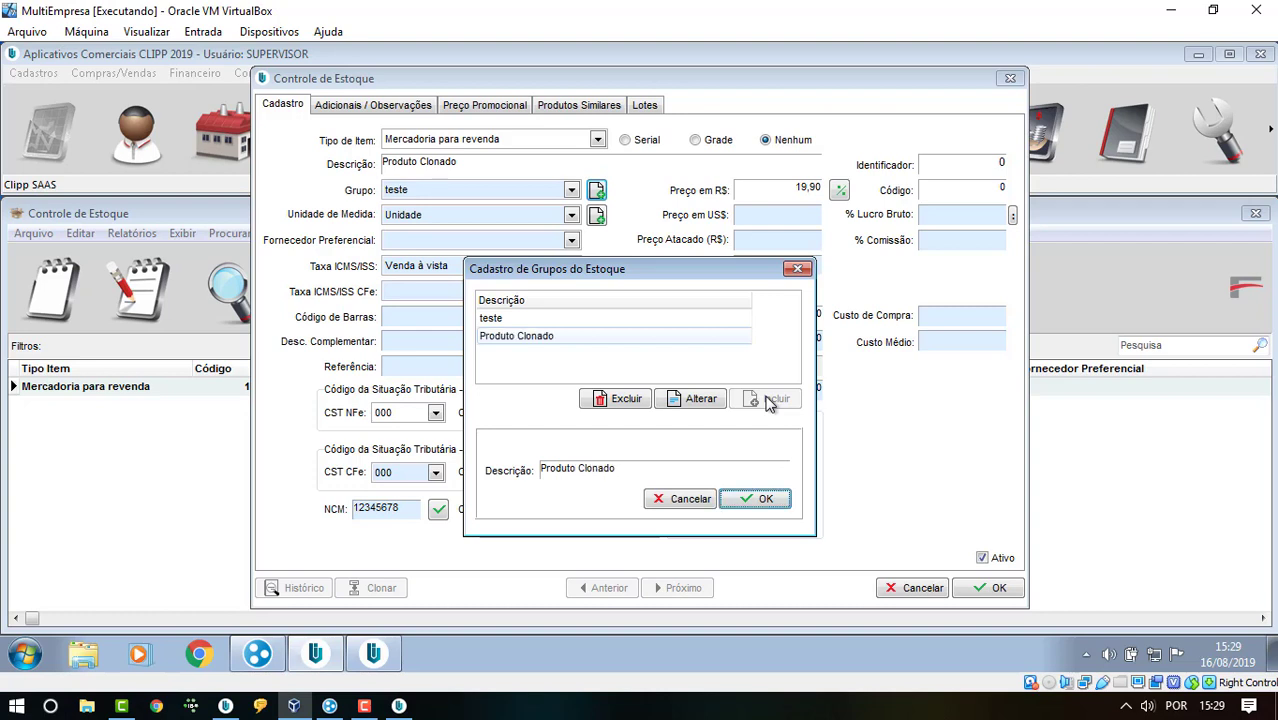
{"action": "left_click", "coordinate": [798, 269]}
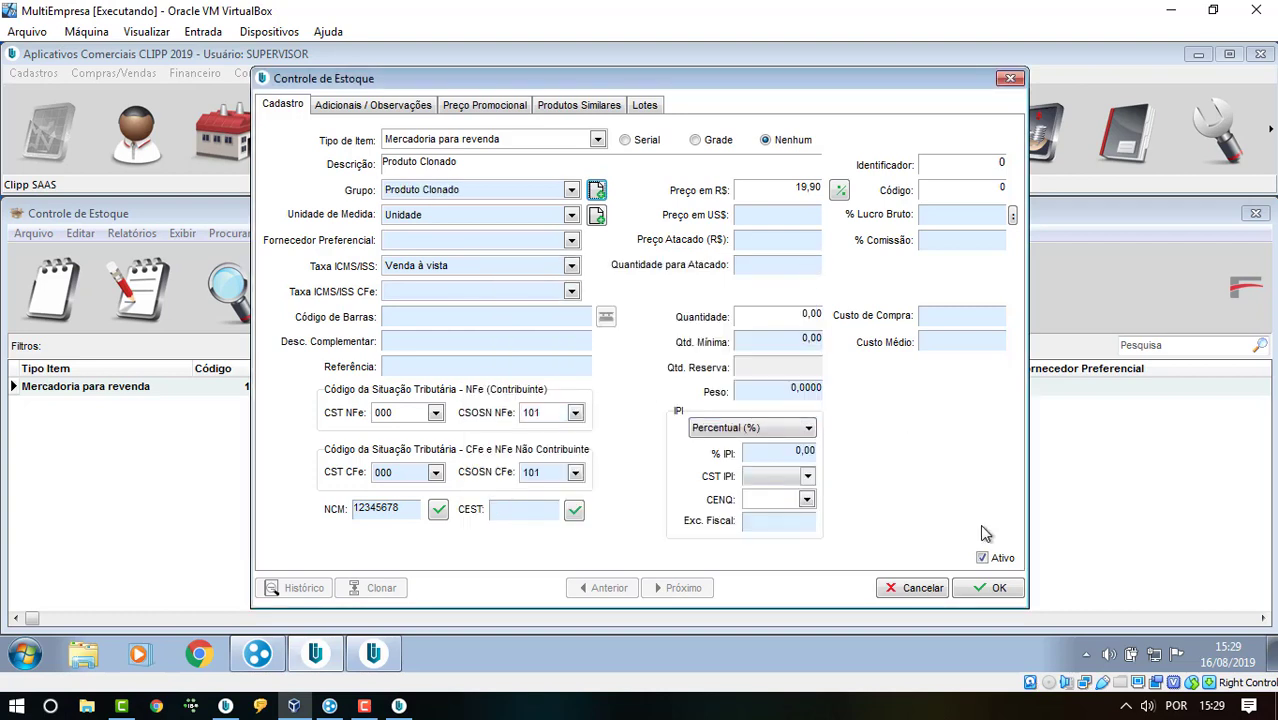
- Save the cloned product Produto Clonado as code 2
{"action": "left_click", "coordinate": [987, 590]}
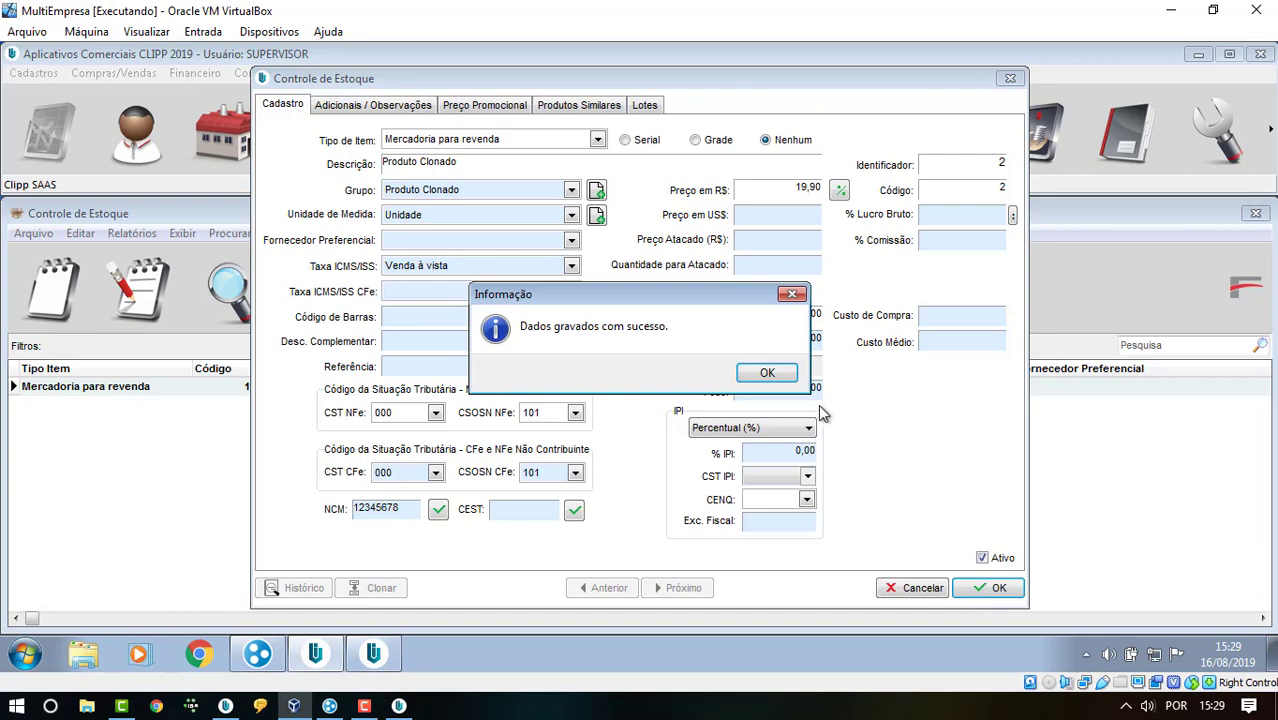
{"action": "left_click", "coordinate": [767, 373]}
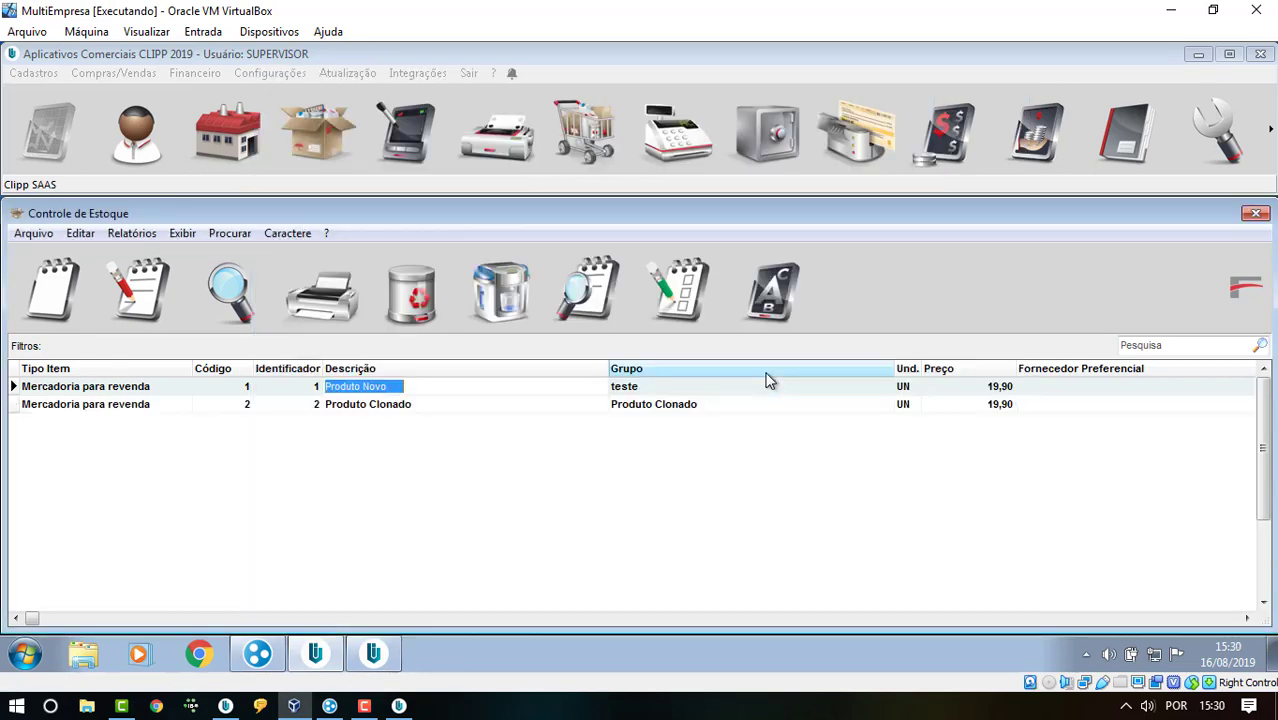
{"action": "left_click", "coordinate": [1174, 14]}
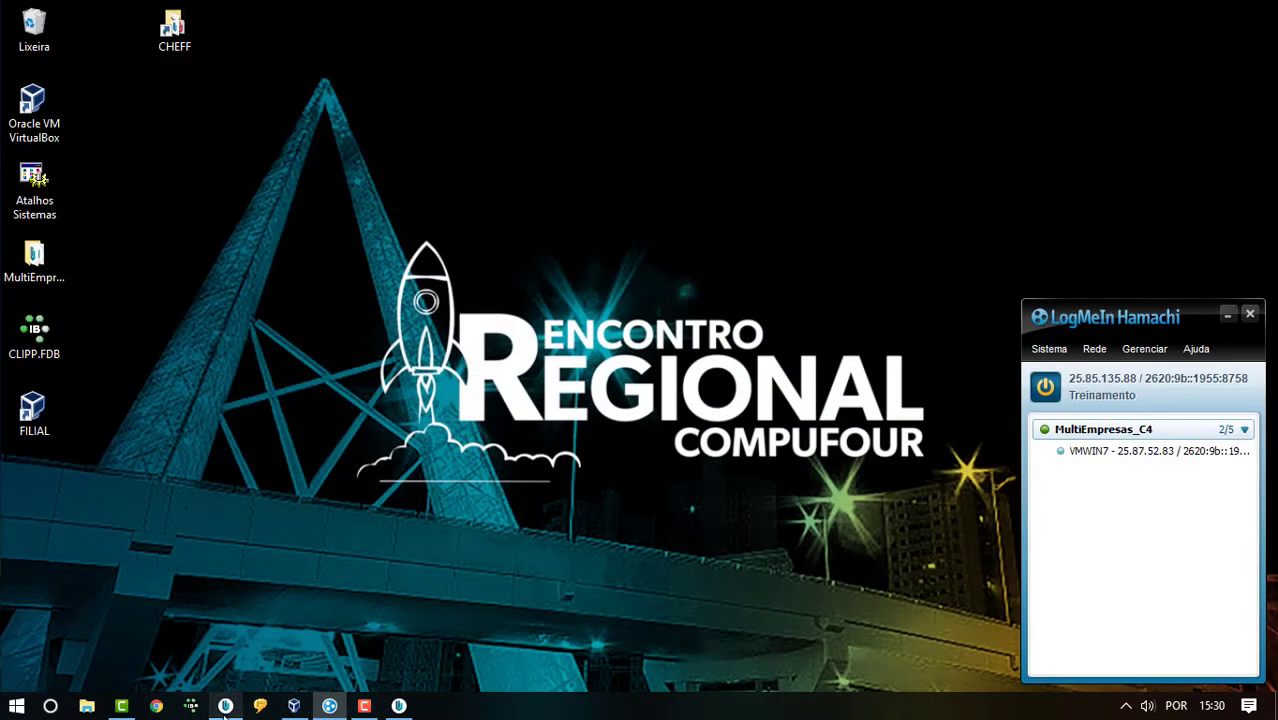
- Restore the host's Controle de Estoque window and reload its stock list
{"action": "left_click", "coordinate": [225, 706]}
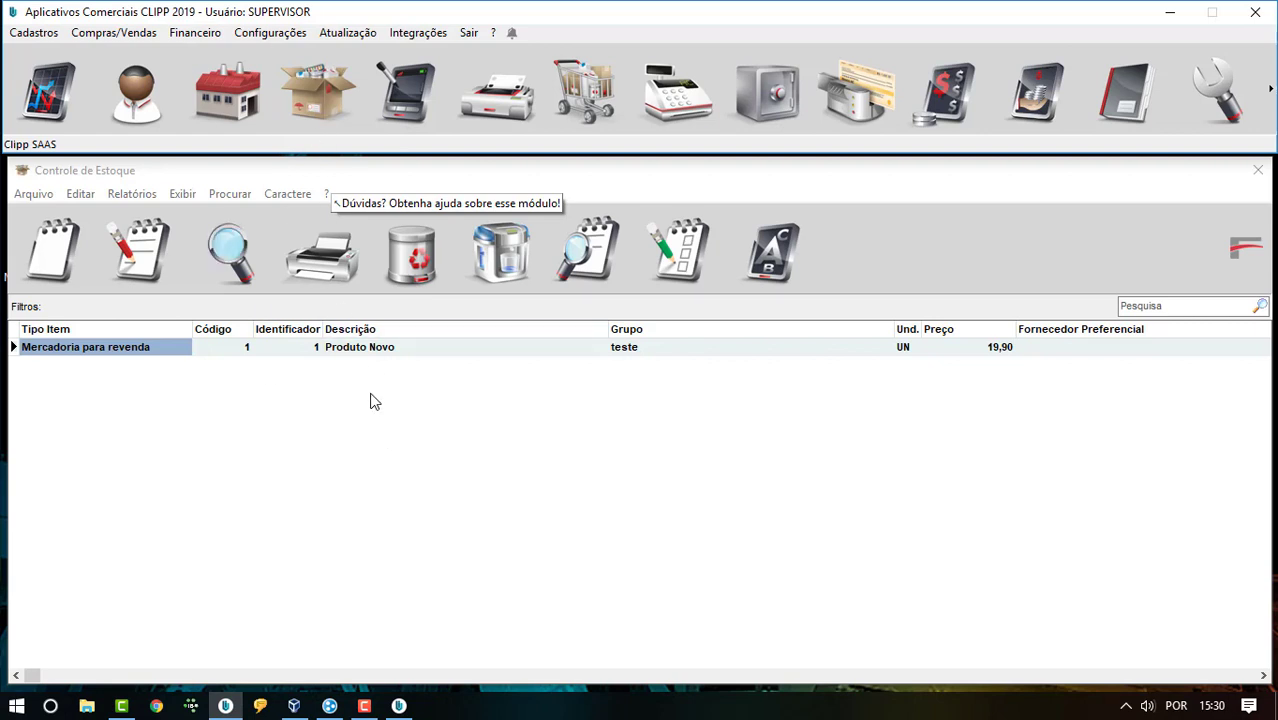
{"action": "left_click", "coordinate": [321, 90]}
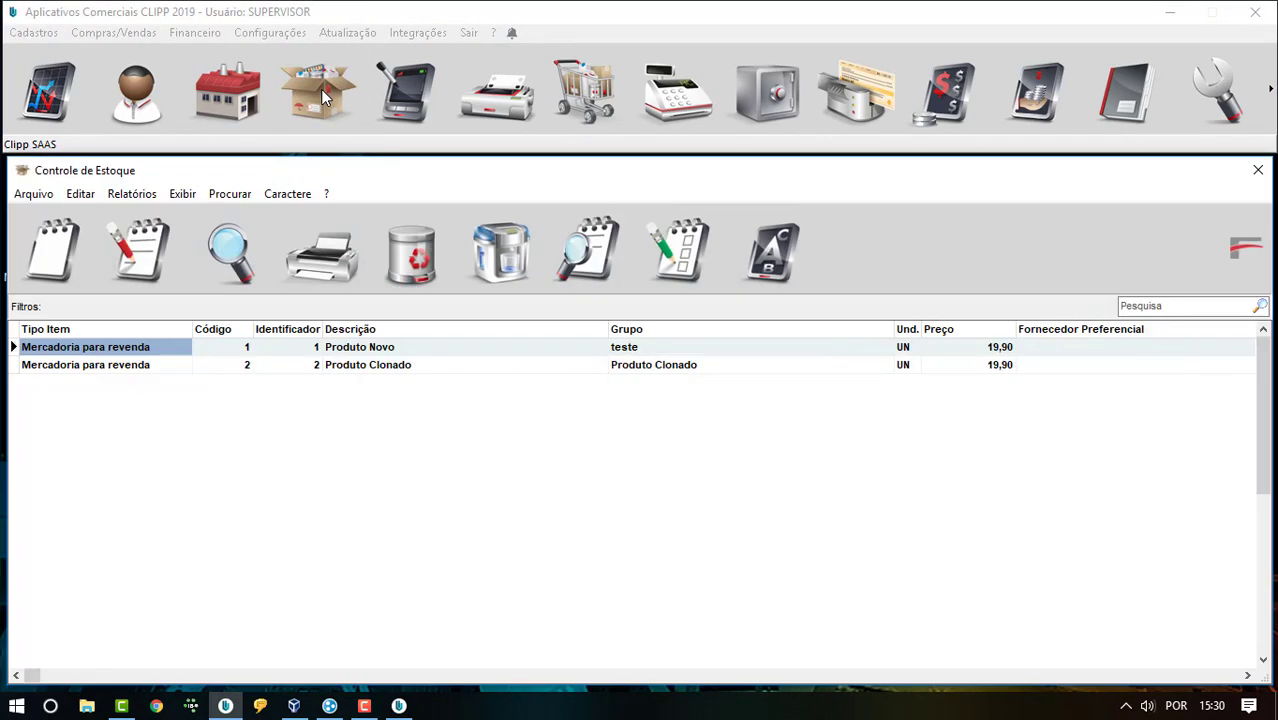